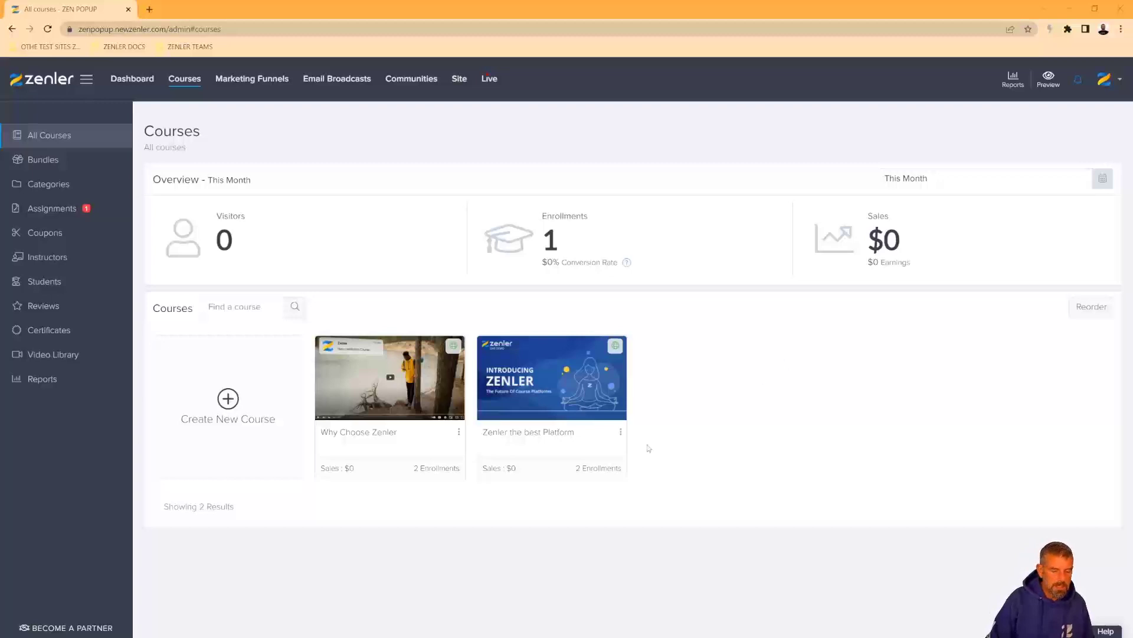
Open the Why Choose Zenler course and preview its sales page as a visitor
{"action": "left_click", "coordinate": [396, 386]}
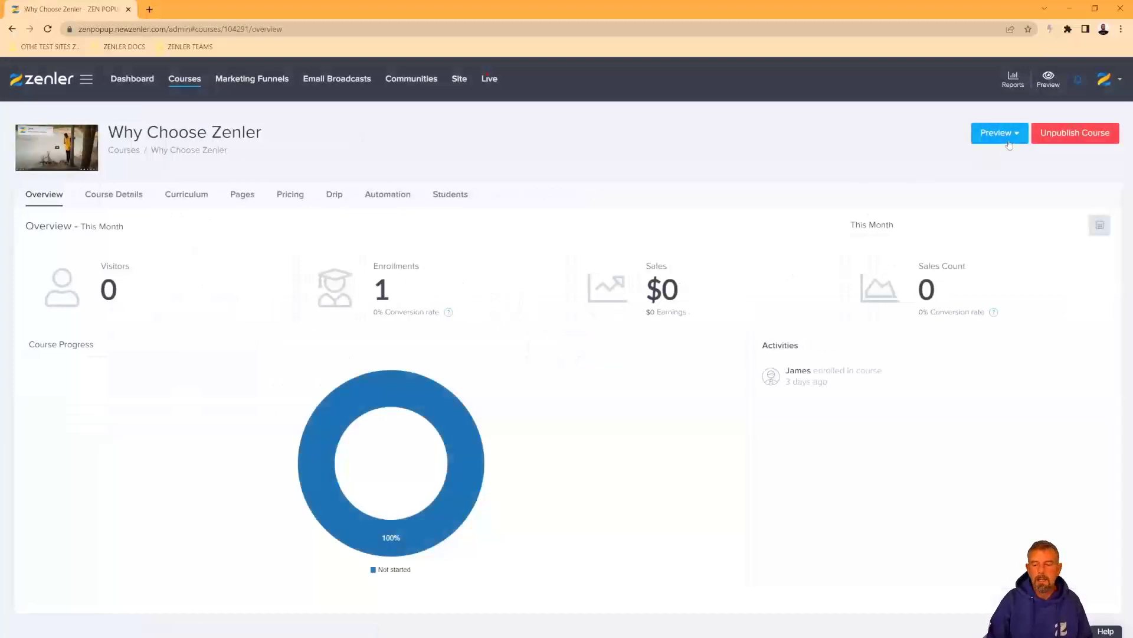
{"action": "left_click", "coordinate": [1017, 142]}
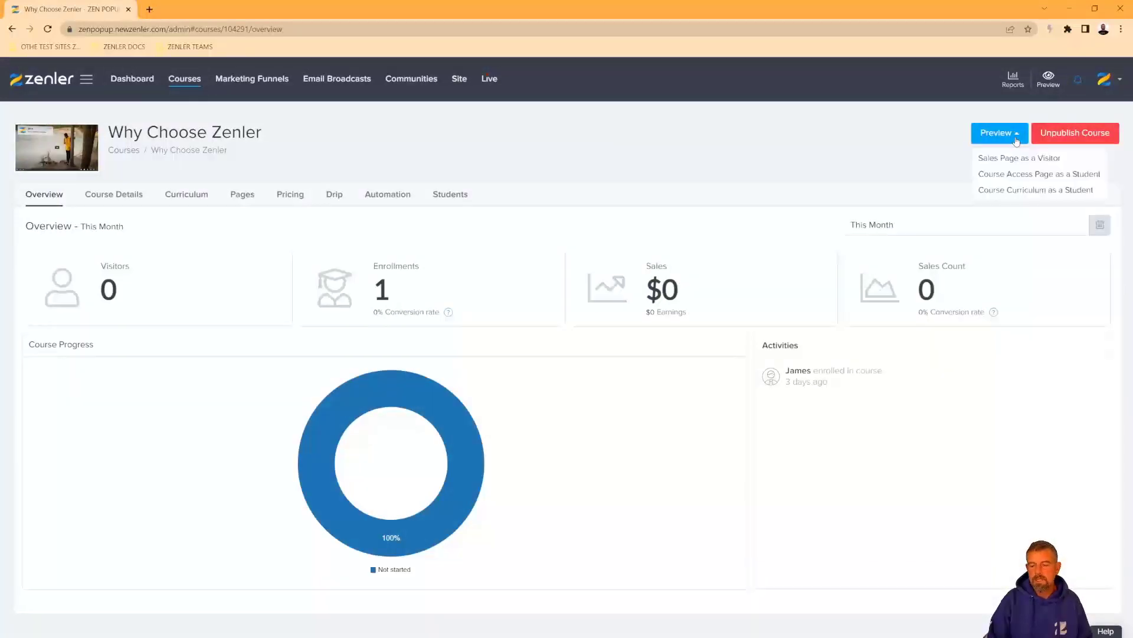
{"action": "left_click", "coordinate": [994, 161]}
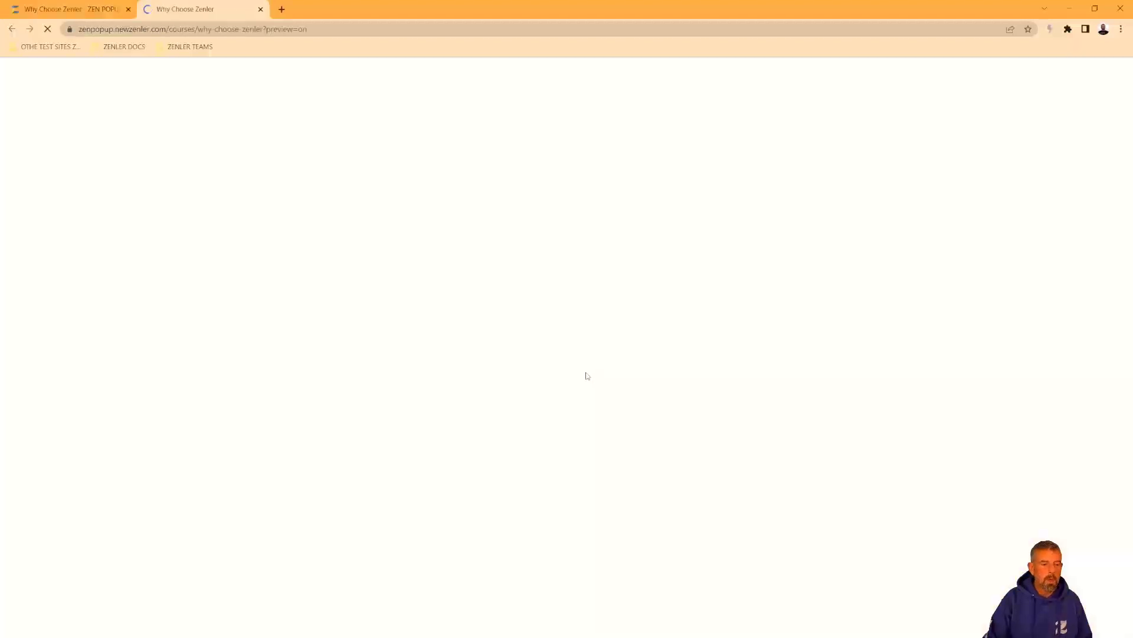
Examine the sales page's enrollment banner, curriculum sections and course pricing
{"action": "scroll", "coordinate": [512, 355], "scroll_direction": "down", "scroll_amount": 4}
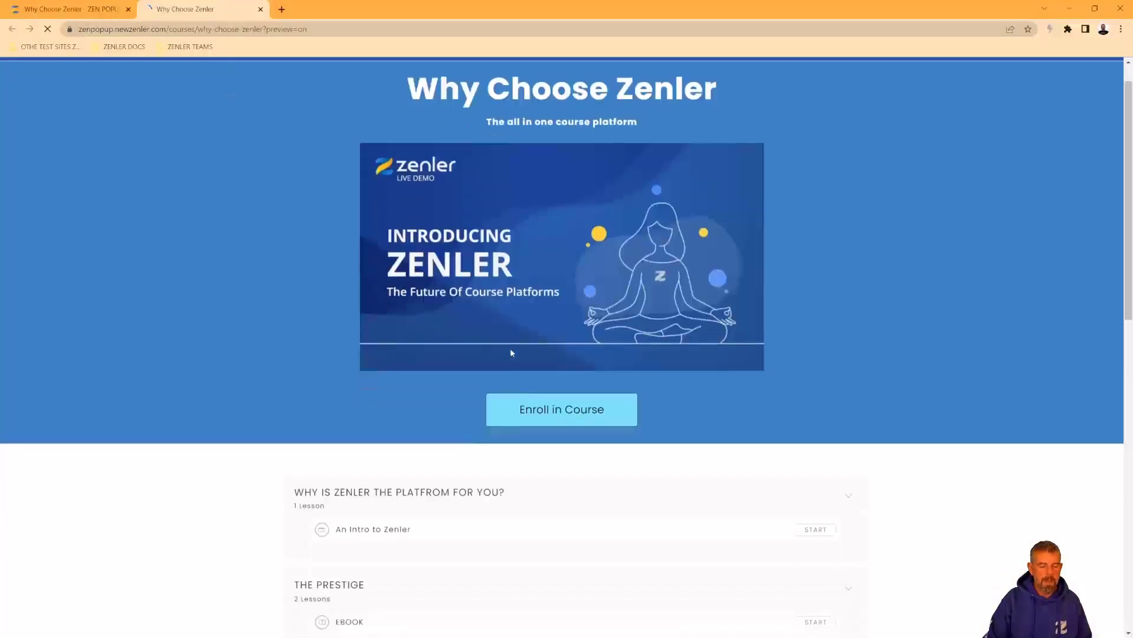
{"action": "scroll", "coordinate": [344, 336], "scroll_direction": "down", "scroll_amount": 4}
{"action": "scroll", "coordinate": [384, 355], "scroll_direction": "down", "scroll_amount": 2}
{"action": "scroll", "coordinate": [385, 354], "scroll_direction": "up", "scroll_amount": 7}
{"action": "scroll", "coordinate": [387, 354], "scroll_direction": "down", "scroll_amount": 6}
{"action": "scroll", "coordinate": [386, 354], "scroll_direction": "up", "scroll_amount": 5}
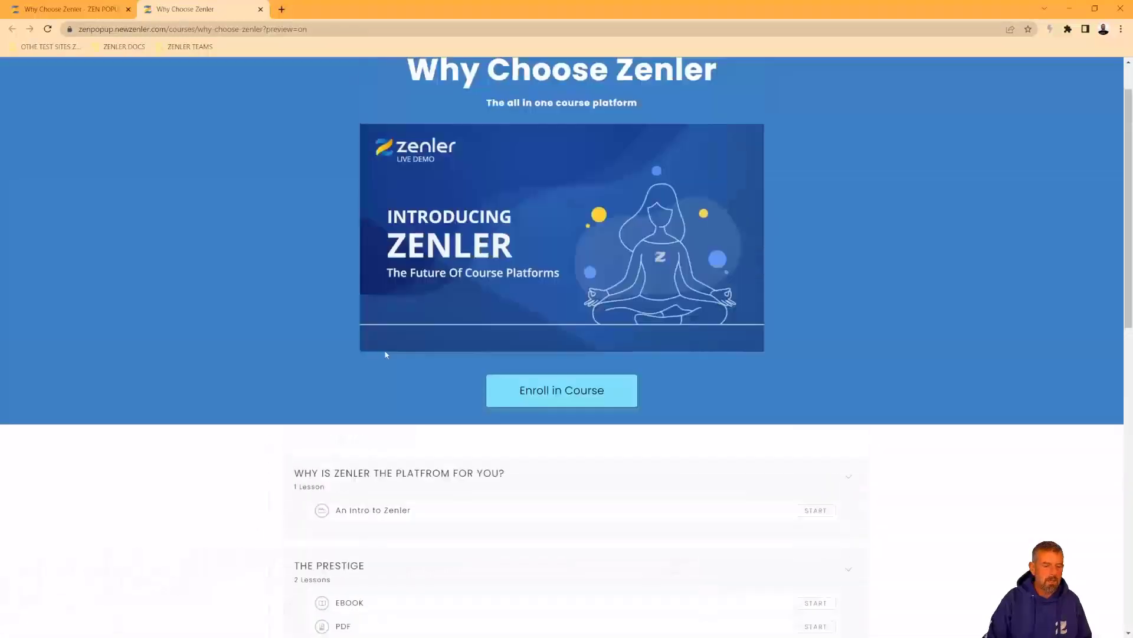
{"action": "scroll", "coordinate": [435, 336], "scroll_direction": "down", "scroll_amount": 8}
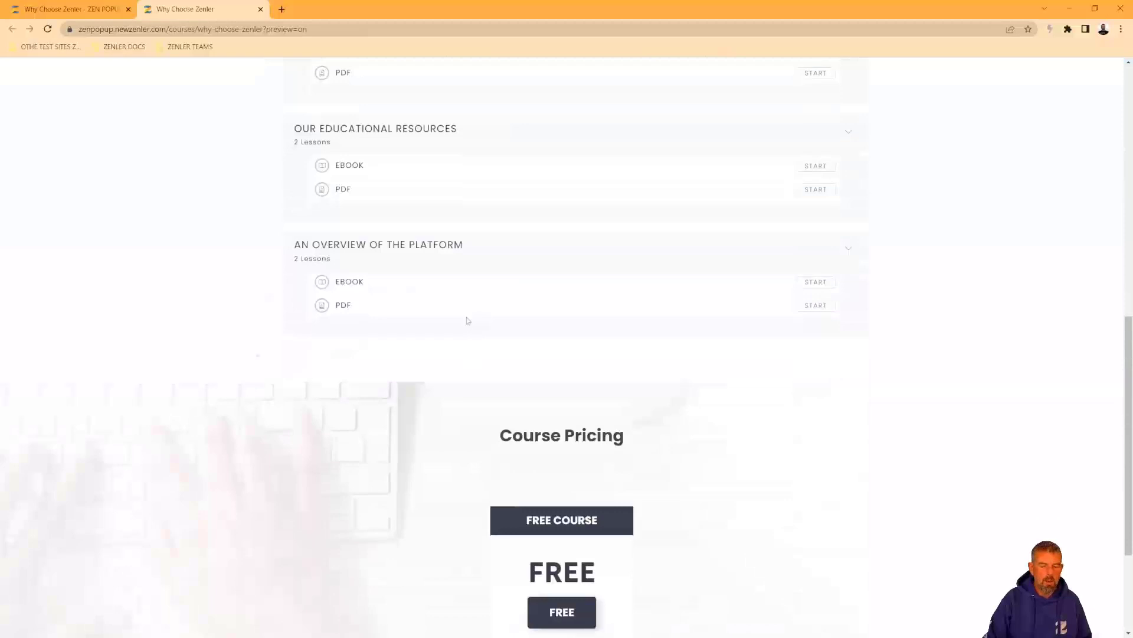
{"action": "scroll", "coordinate": [469, 336], "scroll_direction": "up", "scroll_amount": 4}
{"action": "scroll", "coordinate": [464, 297], "scroll_direction": "up", "scroll_amount": 1}
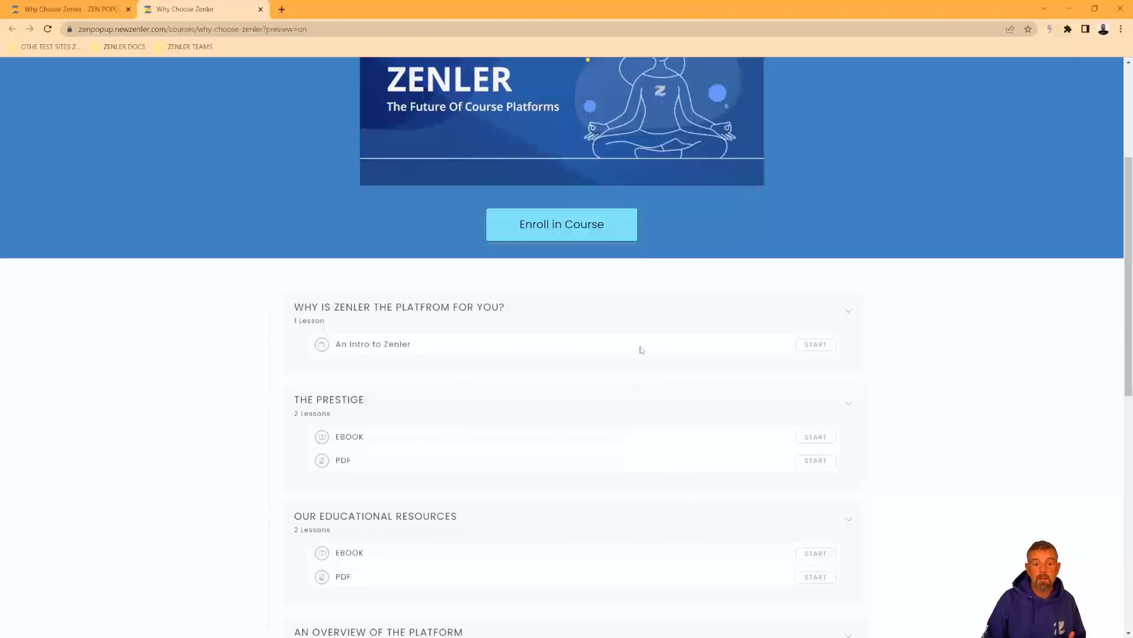
Preview the Why Choose Zenler course access page as a student and close the sales page preview
{"action": "left_click", "coordinate": [95, 4]}
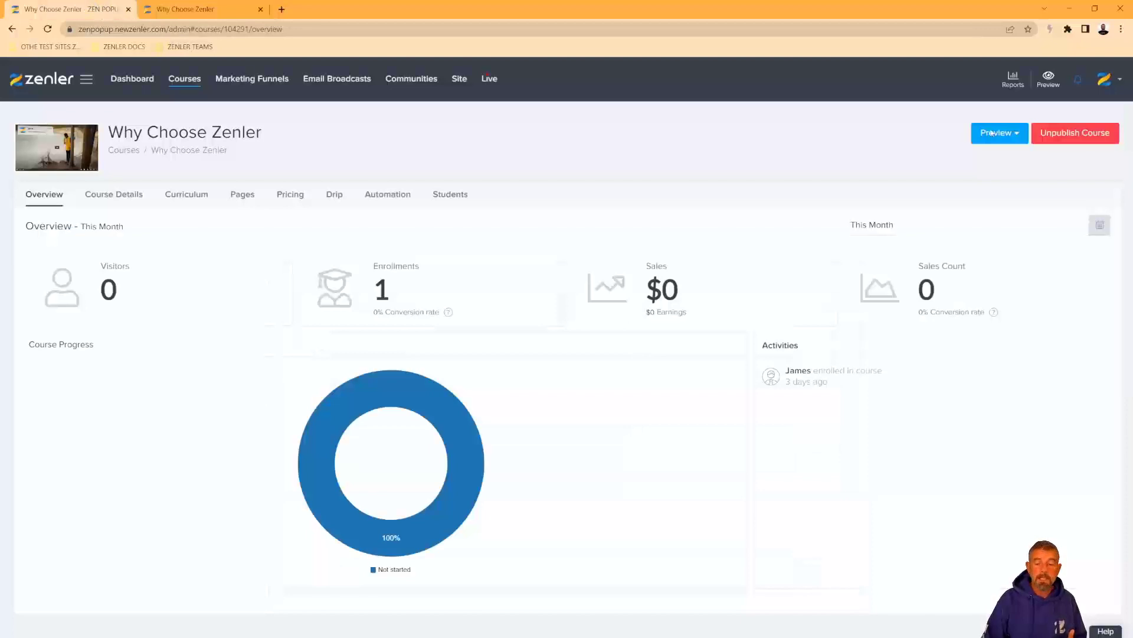
{"action": "left_click", "coordinate": [1020, 136]}
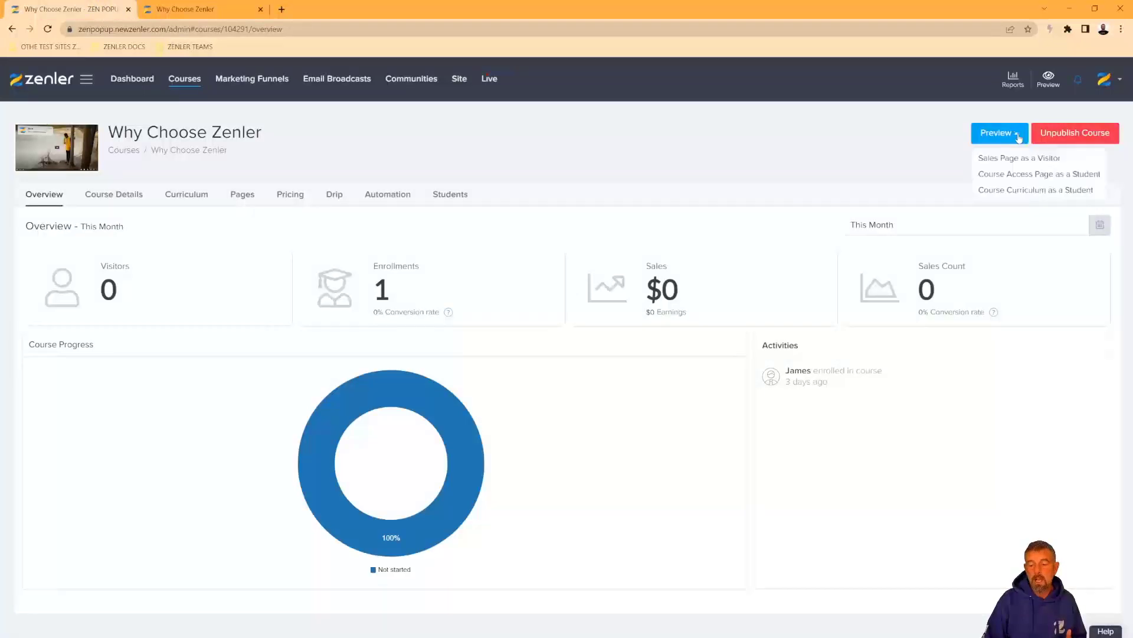
{"action": "left_click", "coordinate": [1020, 174]}
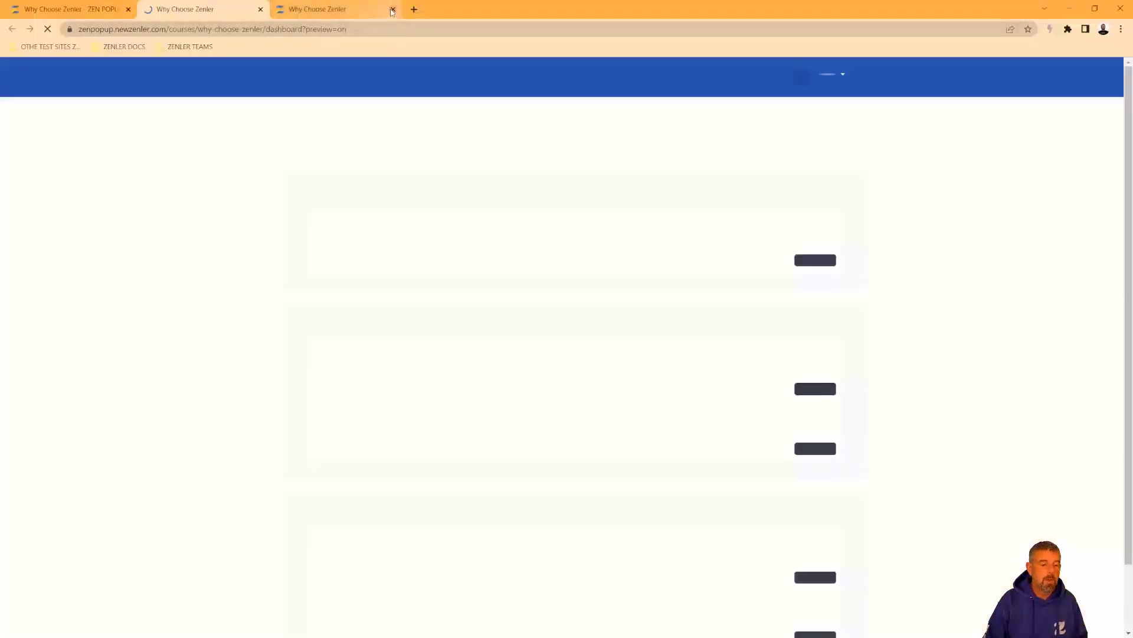
{"action": "left_click", "coordinate": [392, 8]}
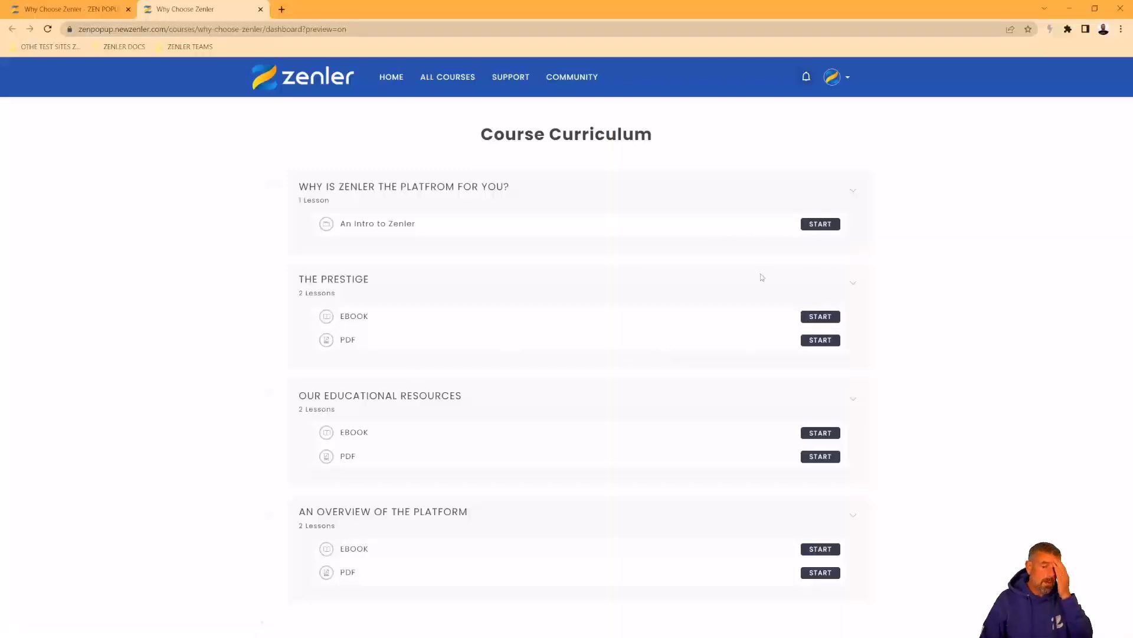
Review the course's preview options and highlight the ?preview=on ending of the course access page's web address
{"action": "key", "text": "ctrl+Tab"}
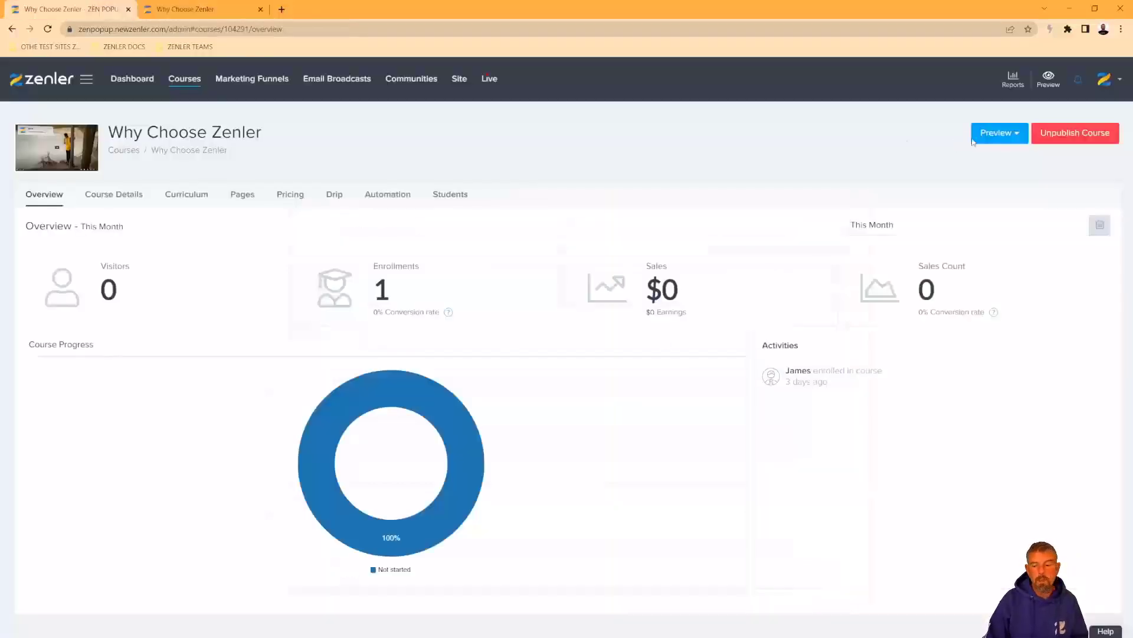
{"action": "left_click", "coordinate": [1010, 141]}
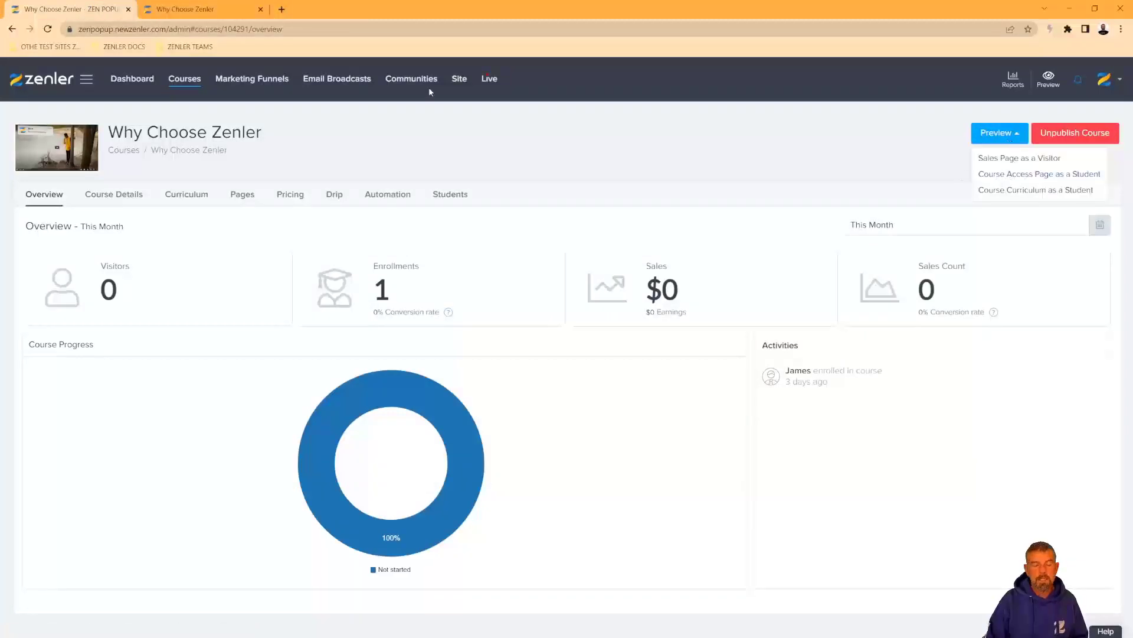
{"action": "left_click", "coordinate": [219, 10]}
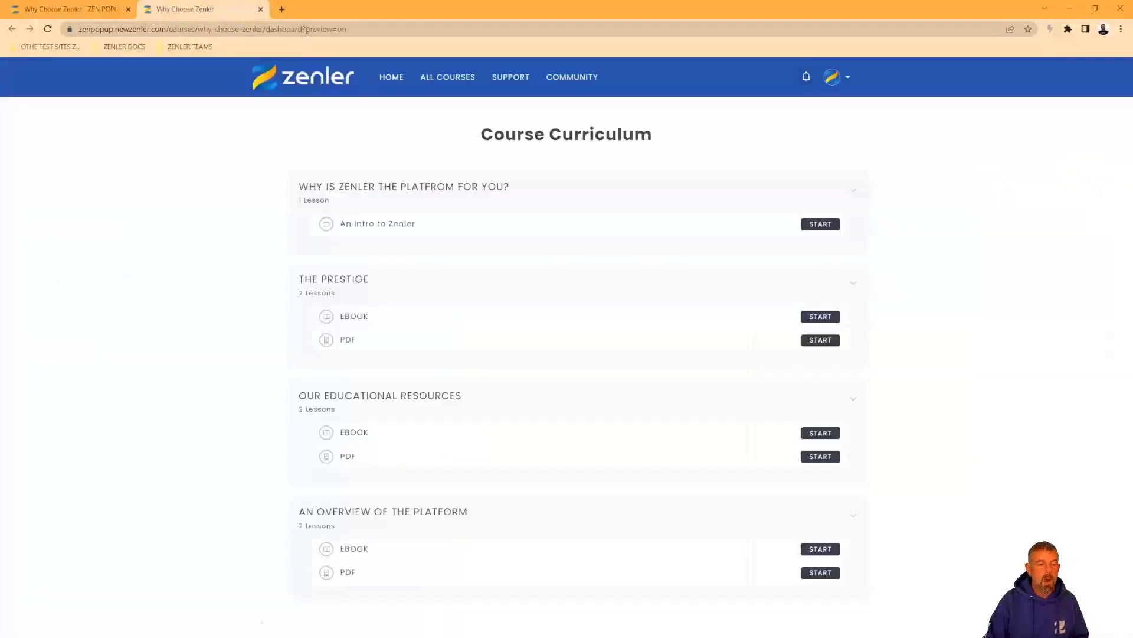
{"action": "left_click_drag", "start_coordinate": [303, 29], "coordinate": [400, 31]}
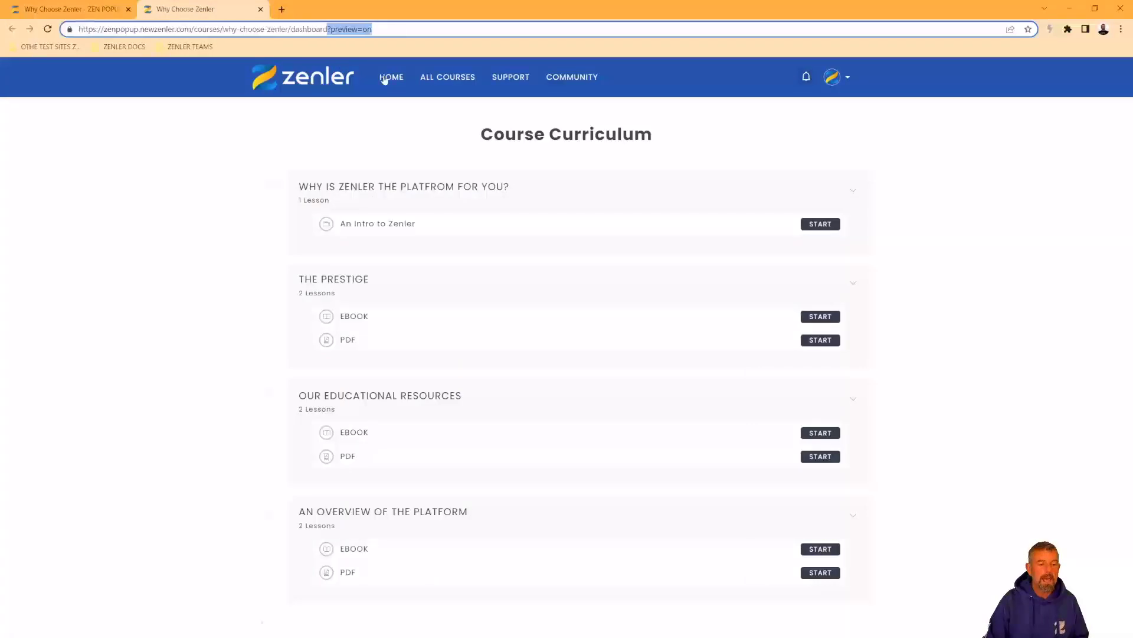
{"action": "left_click", "coordinate": [210, 161]}
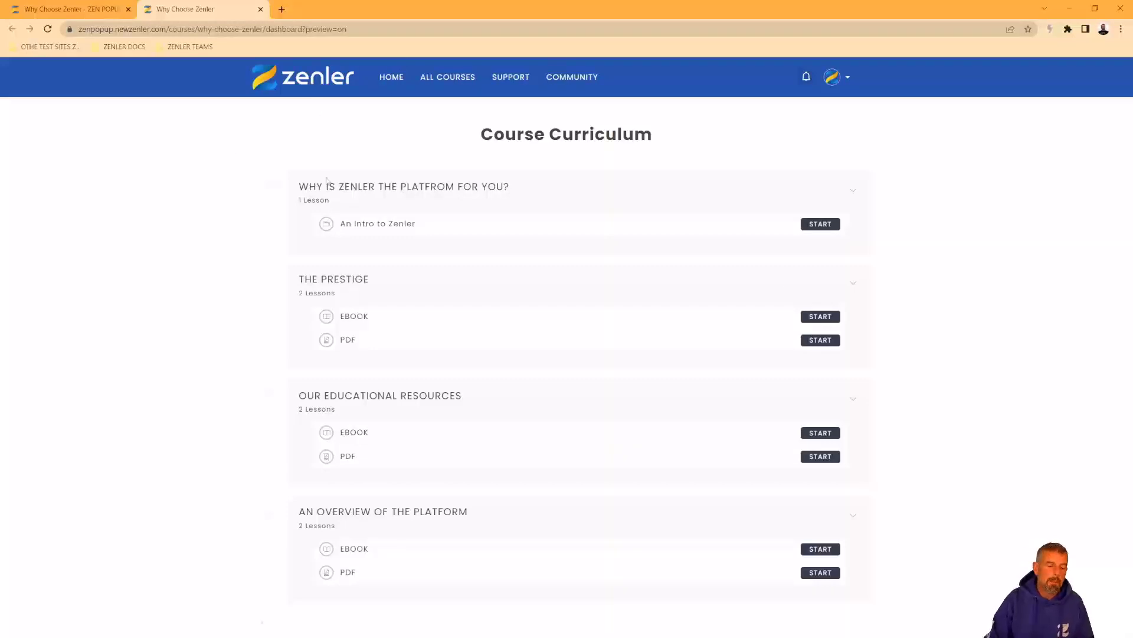
Start the An Intro to Zenler lesson and expand The Prestige, Our Educational Resources and An Overview of the Platform in the lesson list
{"action": "left_click", "coordinate": [818, 225]}
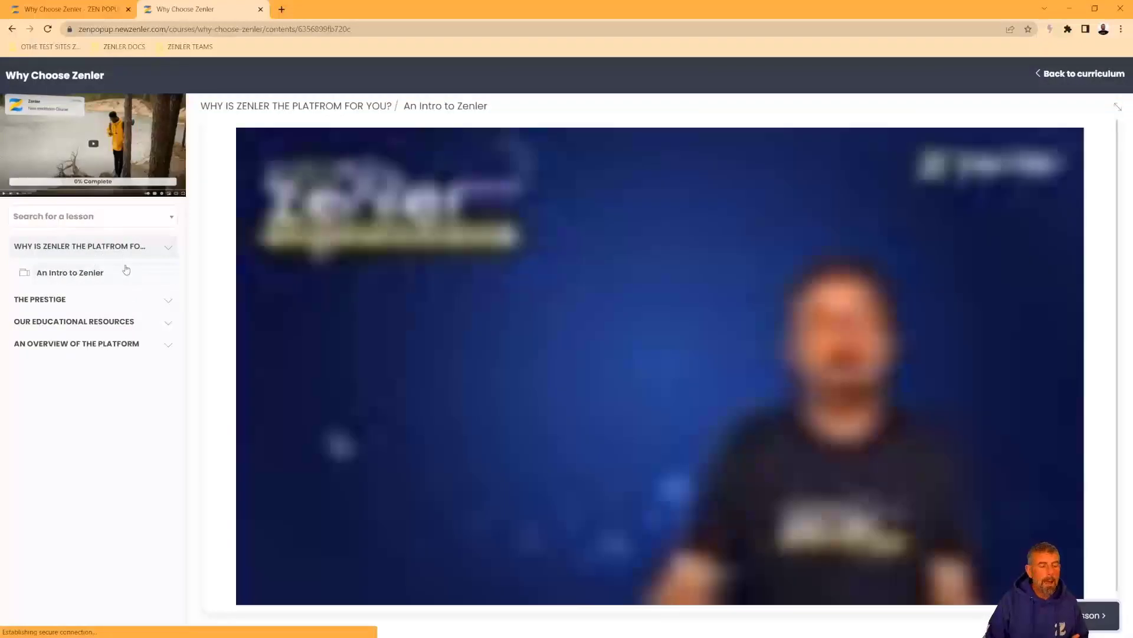
{"action": "left_click", "coordinate": [162, 304]}
{"action": "left_click", "coordinate": [160, 372]}
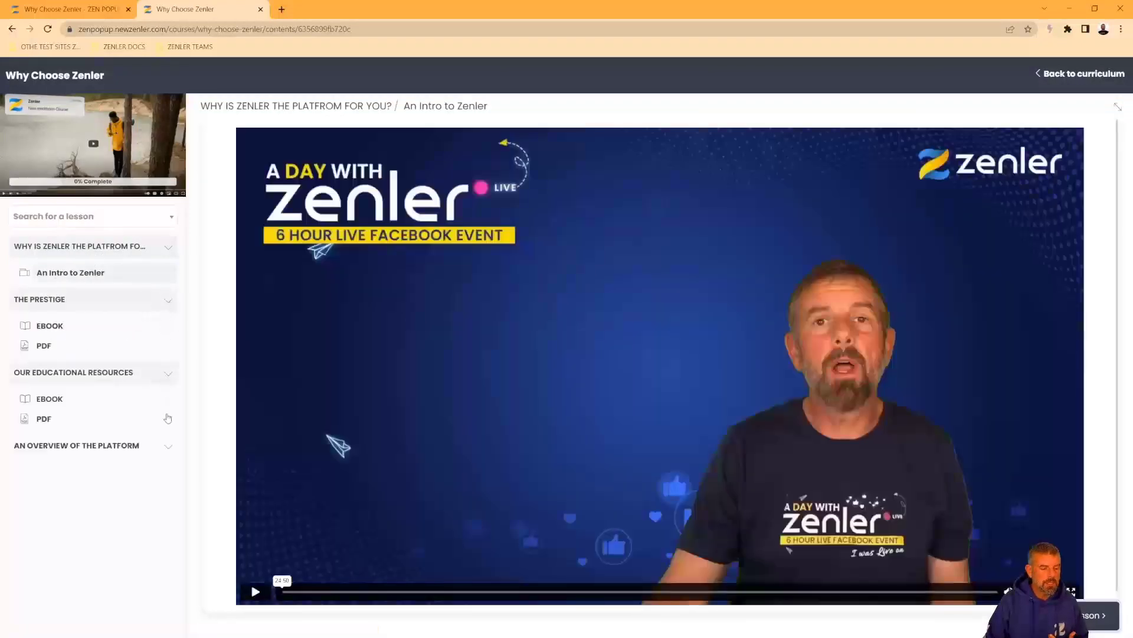
{"action": "left_click", "coordinate": [167, 447]}
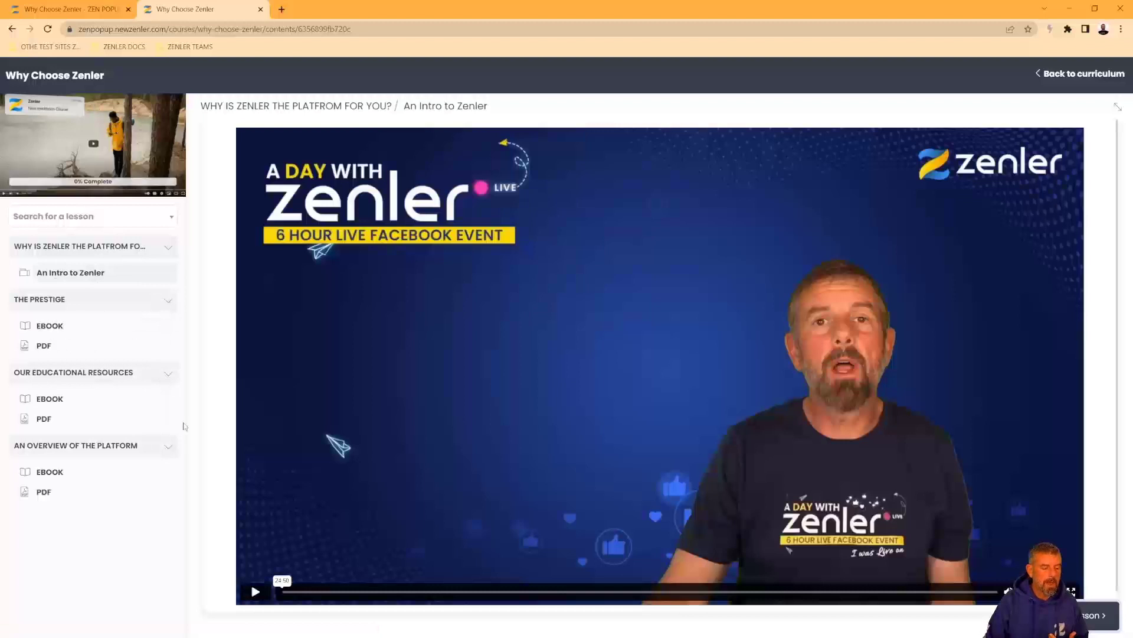
Open the student course access page preview alongside the lesson player and highlight its first section heading
{"action": "left_click", "coordinate": [88, 10]}
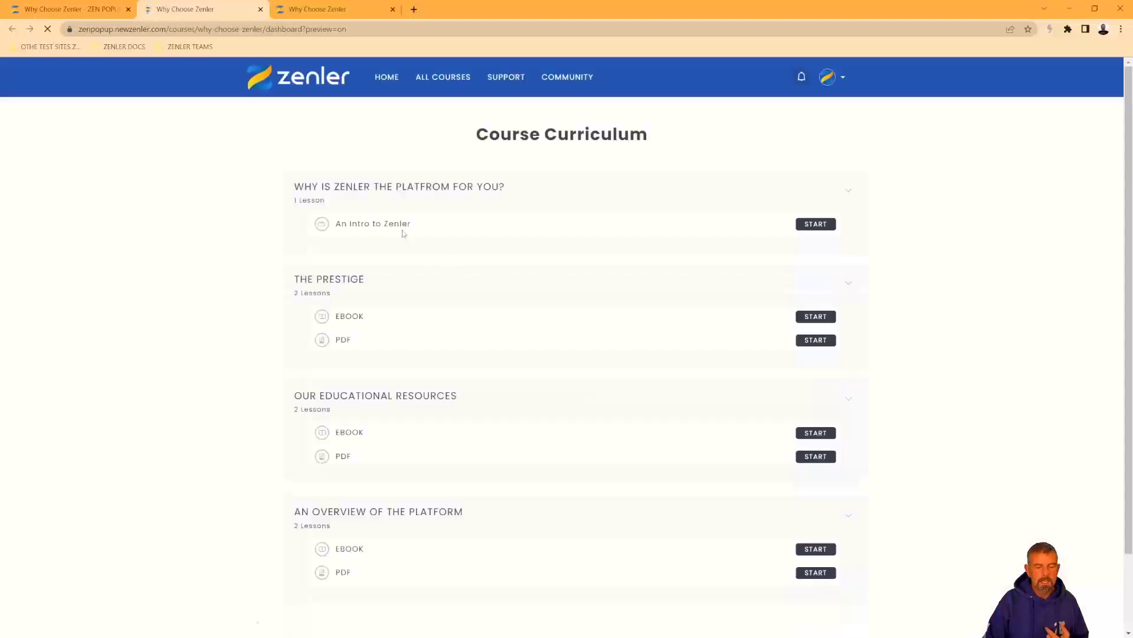
{"action": "left_click_drag", "start_coordinate": [305, 187], "coordinate": [467, 199]}
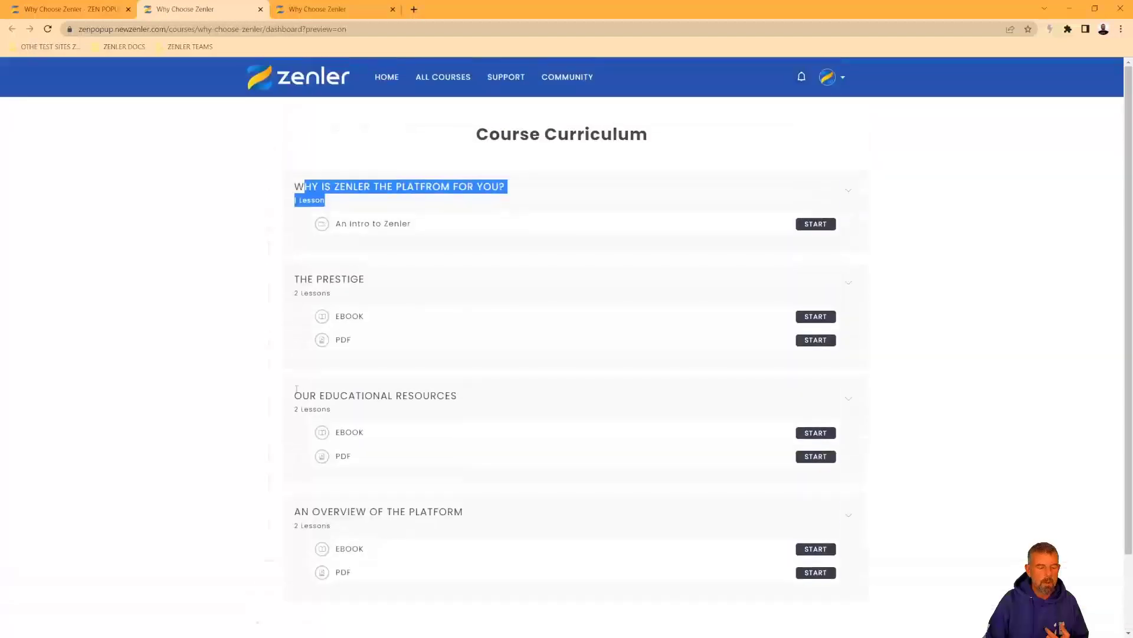
Return to the lesson player and highlight the lesson identifier in the An Intro to Zenler web address
{"action": "left_click", "coordinate": [307, 9]}
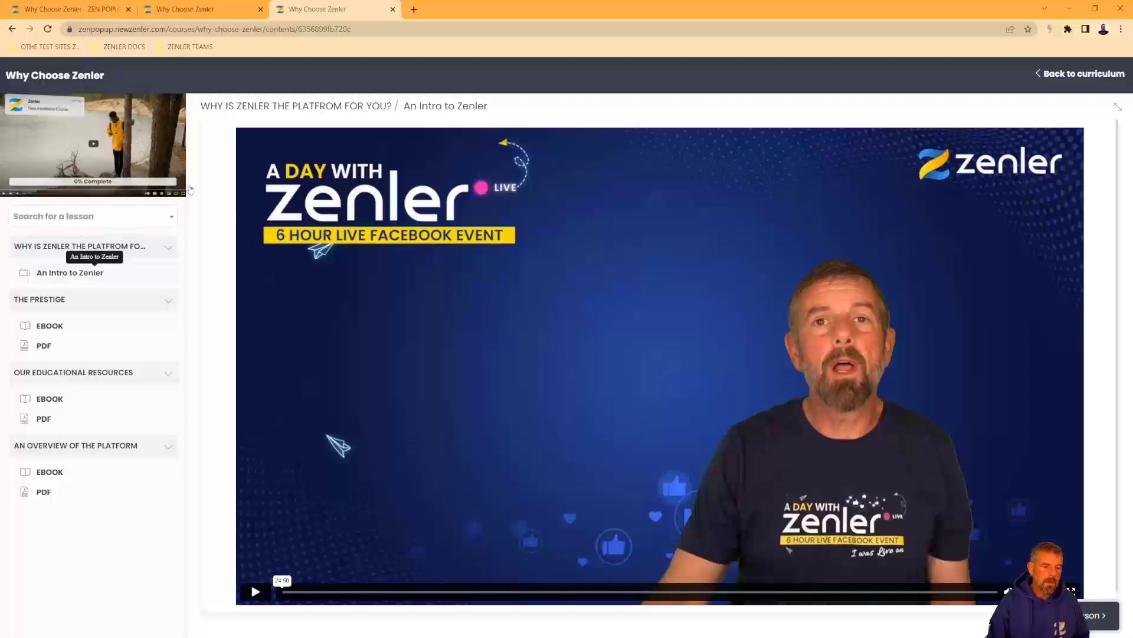
{"action": "left_click_drag", "start_coordinate": [351, 29], "coordinate": [76, 29]}
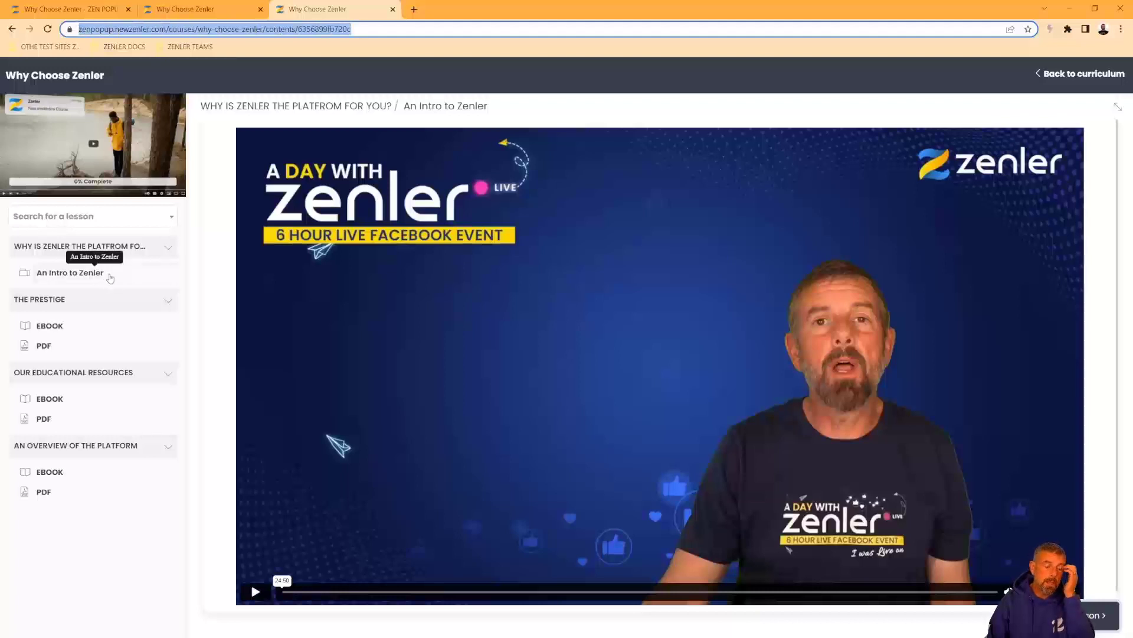
{"action": "left_click", "coordinate": [147, 272]}
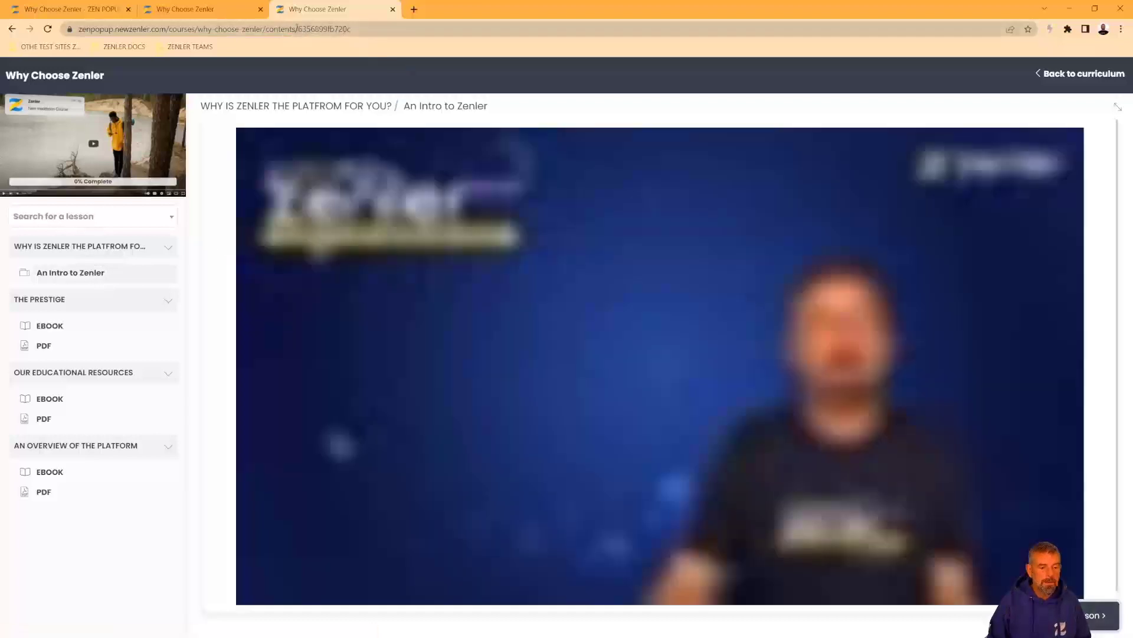
{"action": "left_click_drag", "start_coordinate": [296, 28], "coordinate": [377, 29]}
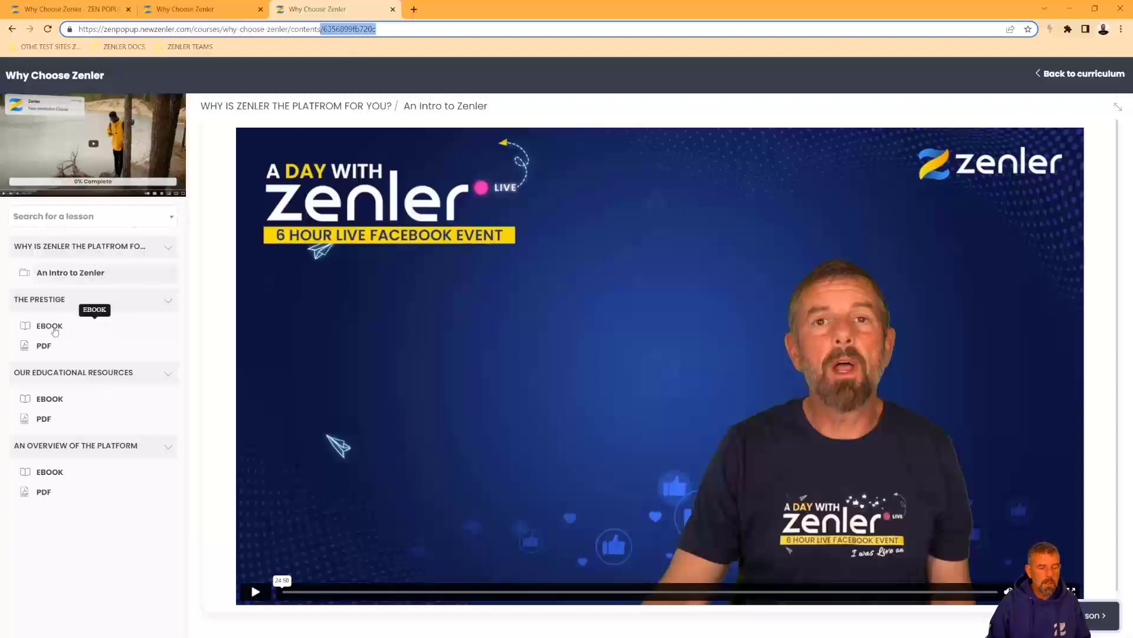
Compare the web addresses of An Intro to Zenler and The Prestige's EBOOK lesson, highlighting the ending of the EBOOK address
{"action": "left_click", "coordinate": [54, 329]}
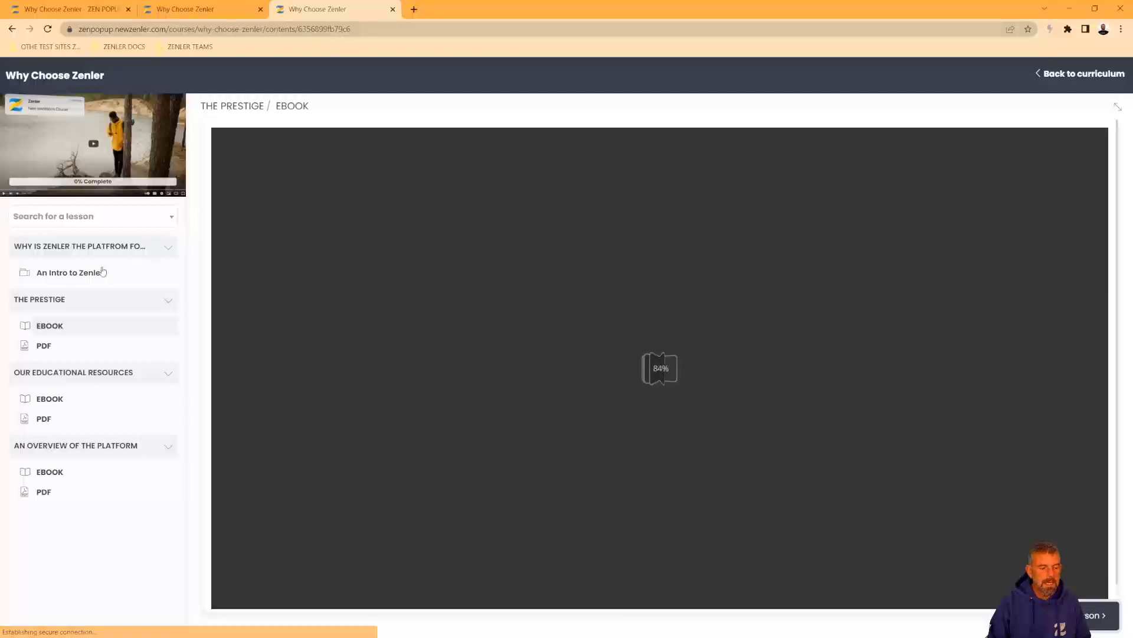
{"action": "left_click", "coordinate": [96, 275]}
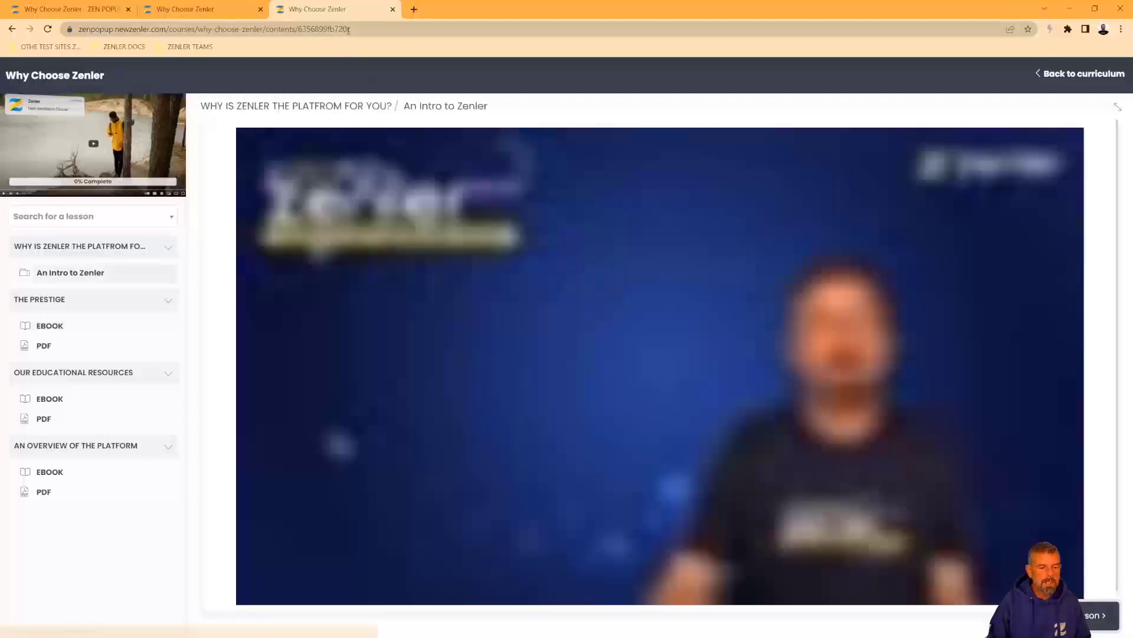
{"action": "left_click", "coordinate": [65, 328]}
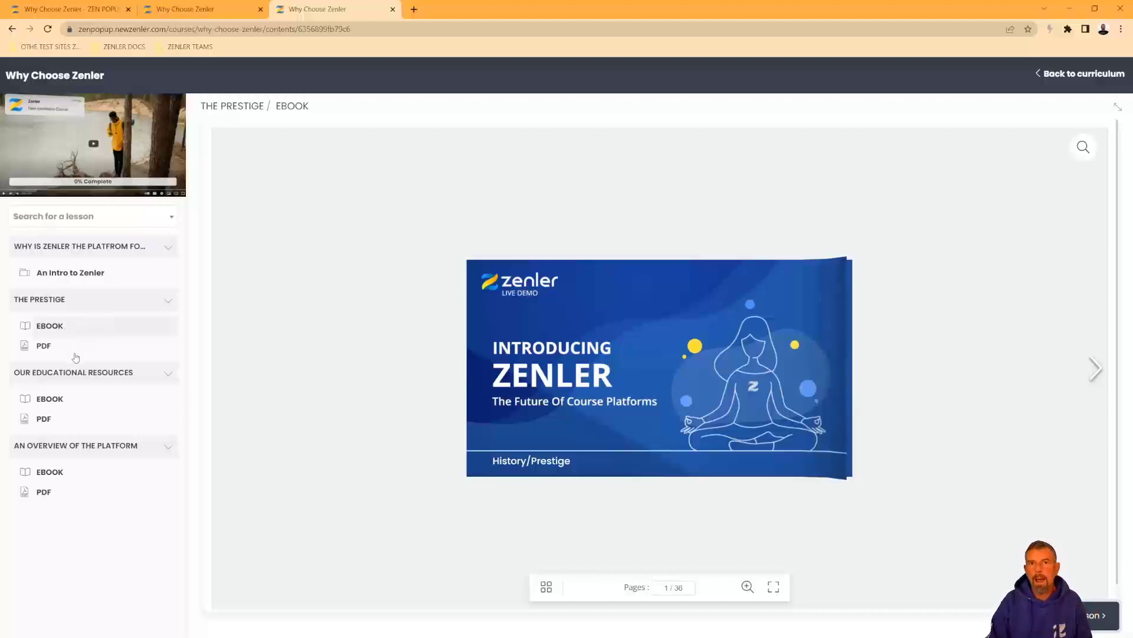
{"action": "left_click_drag", "start_coordinate": [286, 29], "coordinate": [378, 30]}
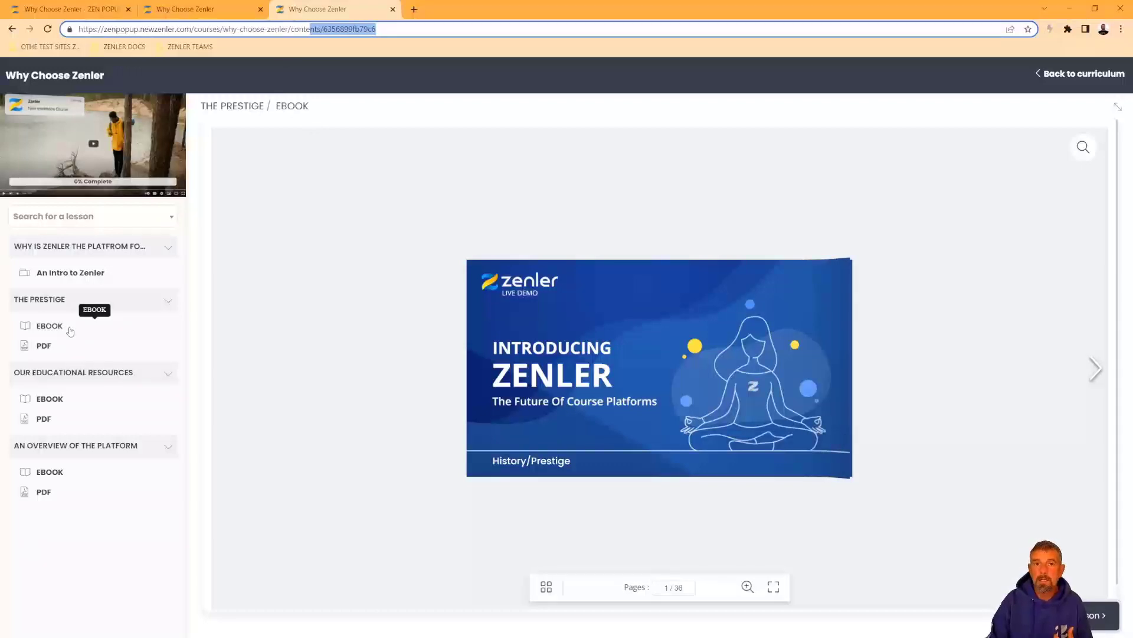
Open the PDF lesson under The Prestige and highlight the identifier at the end of its web address
{"action": "left_click", "coordinate": [49, 352]}
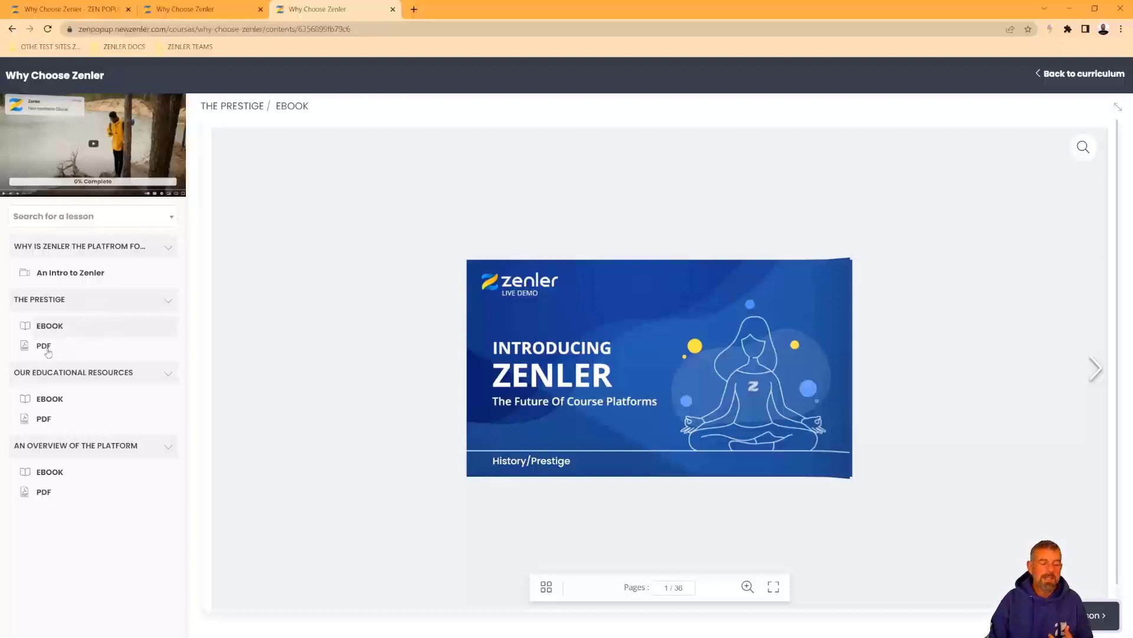
{"action": "left_click", "coordinate": [101, 354]}
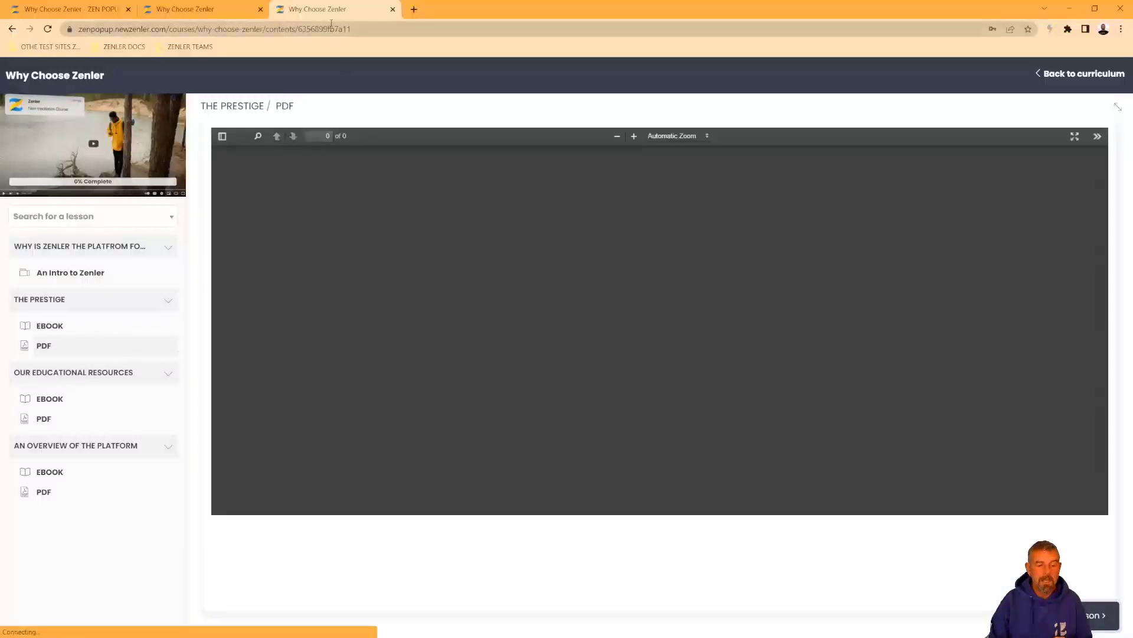
{"action": "left_click_drag", "start_coordinate": [340, 29], "coordinate": [374, 37]}
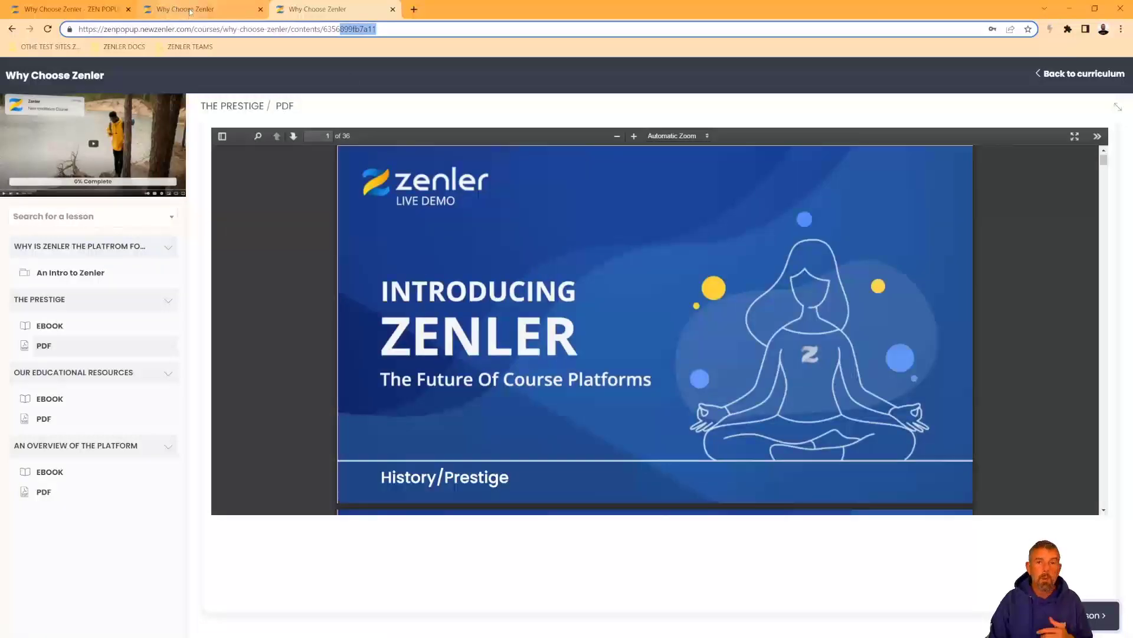
Revisit the Course Curriculum preview and return to the Why Choose Zenler course overview
{"action": "mouse_move", "coordinate": [190, 11]}
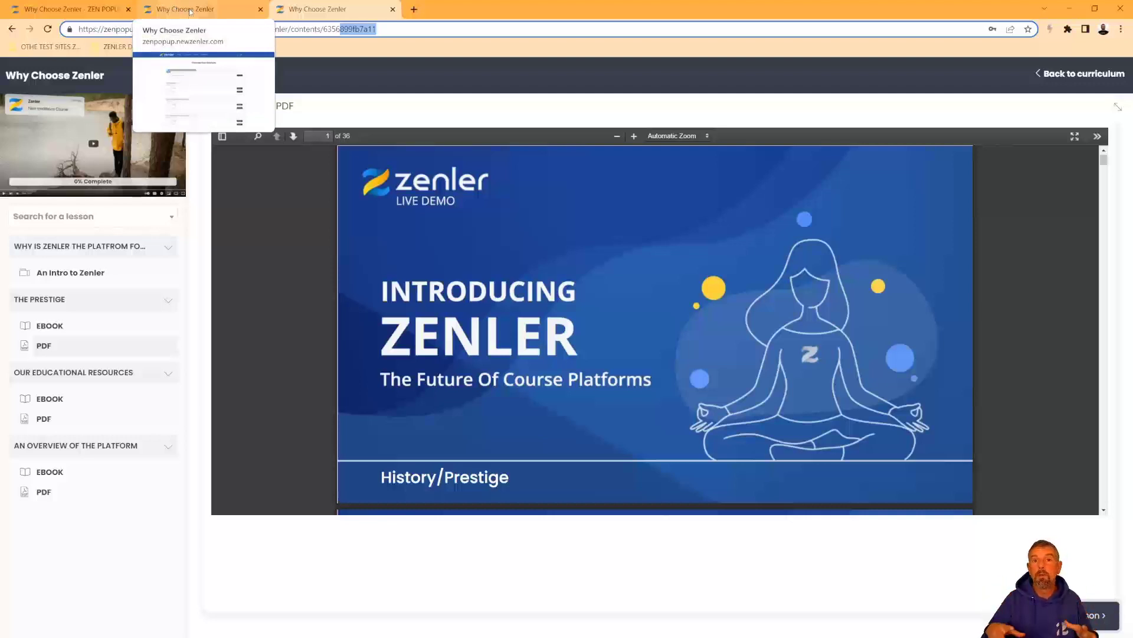
{"action": "left_click", "coordinate": [190, 11]}
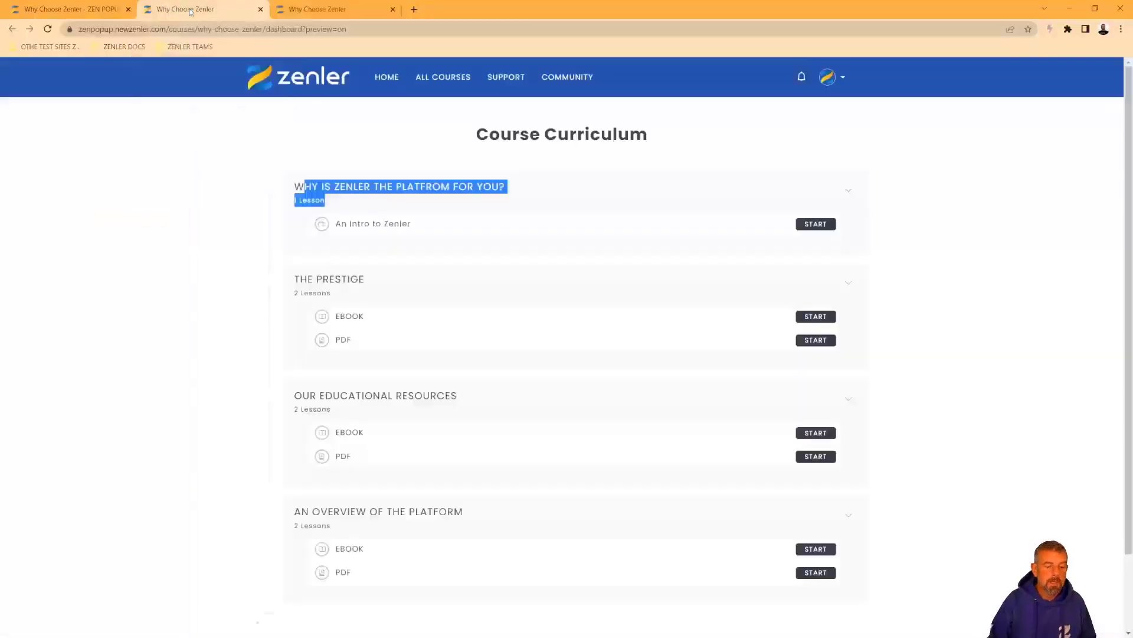
{"action": "left_click", "coordinate": [97, 11]}
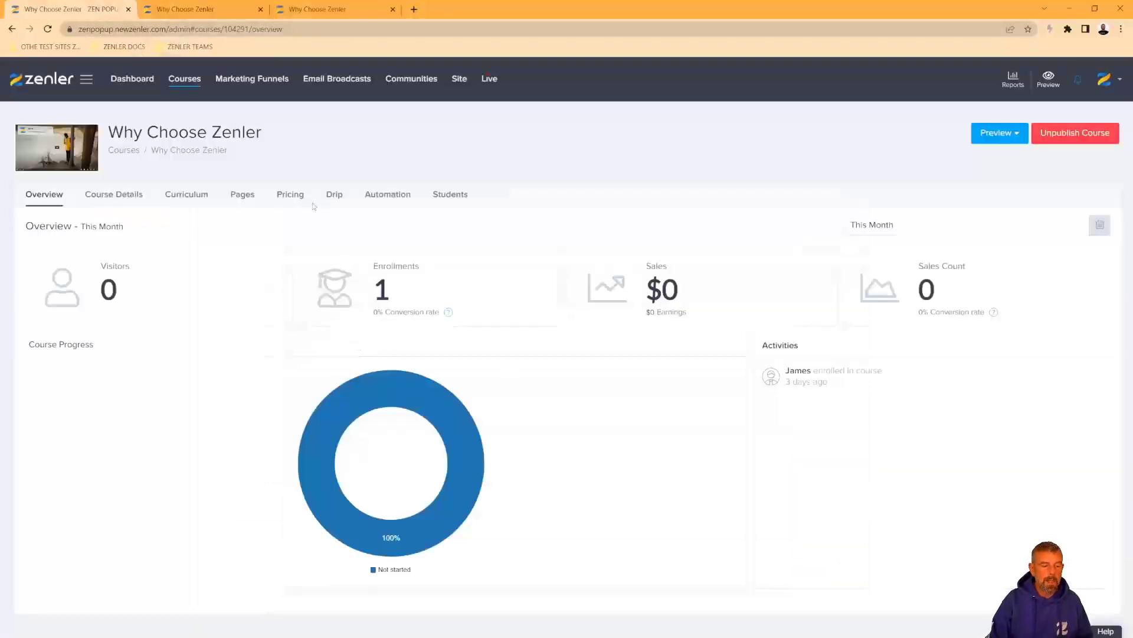
View the course's pages and open the Course Access Page in the editor
{"action": "left_click", "coordinate": [242, 196]}
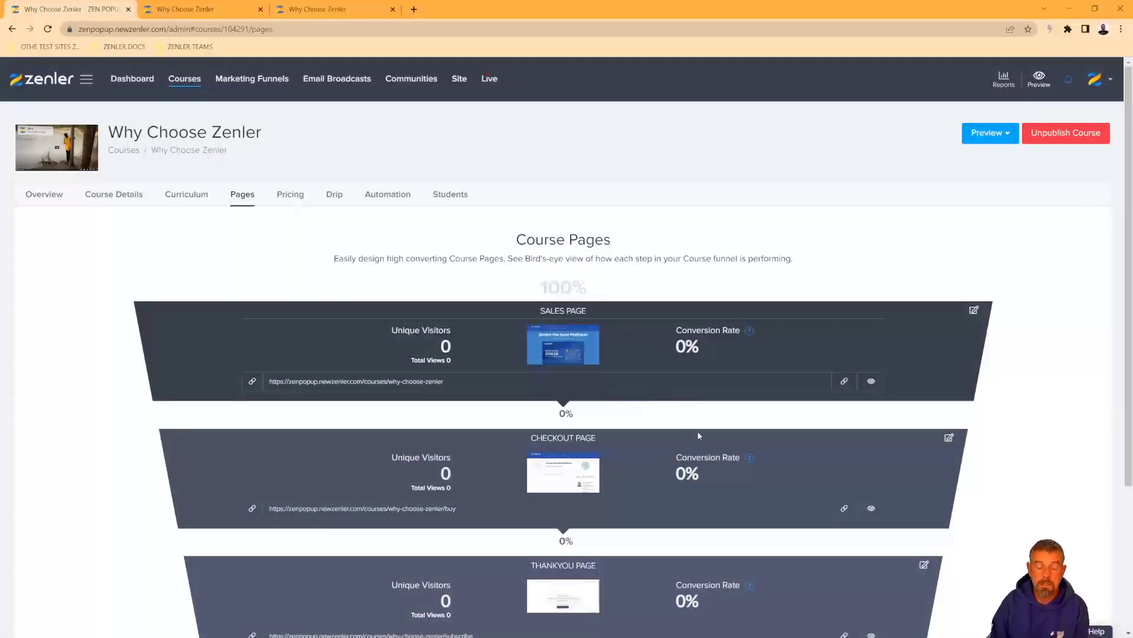
{"action": "scroll", "coordinate": [699, 436], "scroll_direction": "down", "scroll_amount": 3}
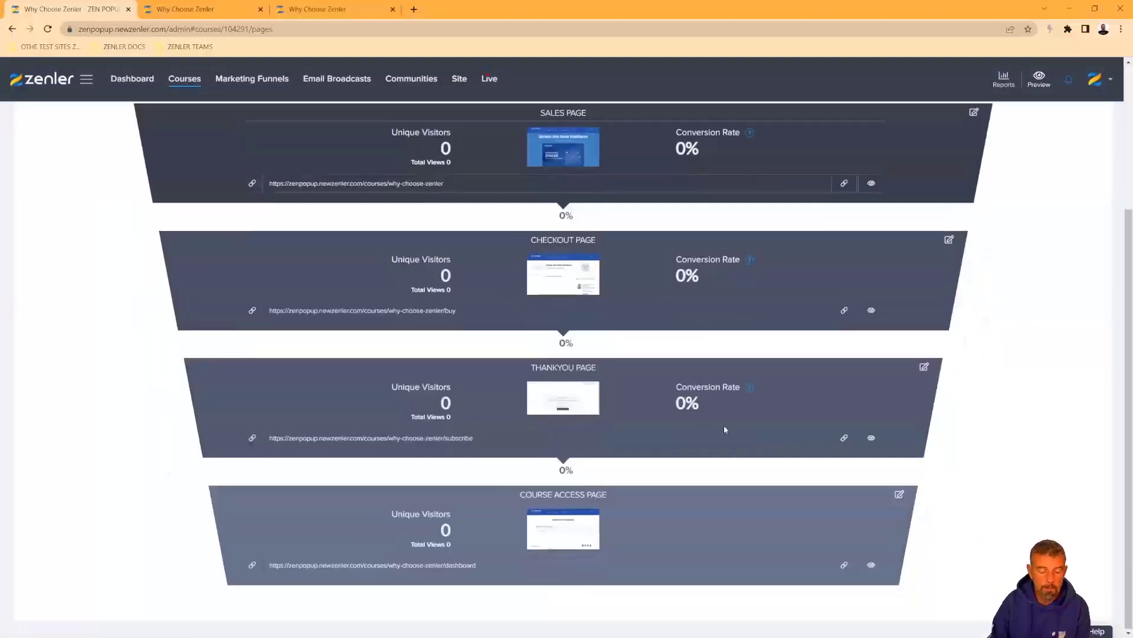
{"action": "left_click", "coordinate": [898, 495]}
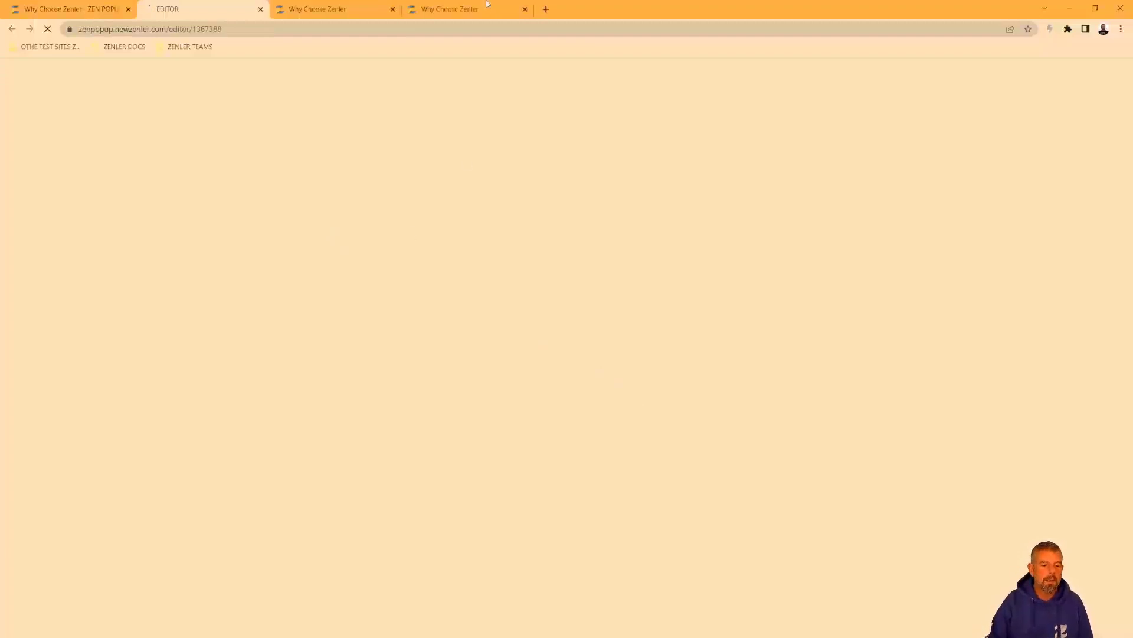
{"action": "left_click", "coordinate": [470, 11]}
{"action": "left_click", "coordinate": [347, 13]}
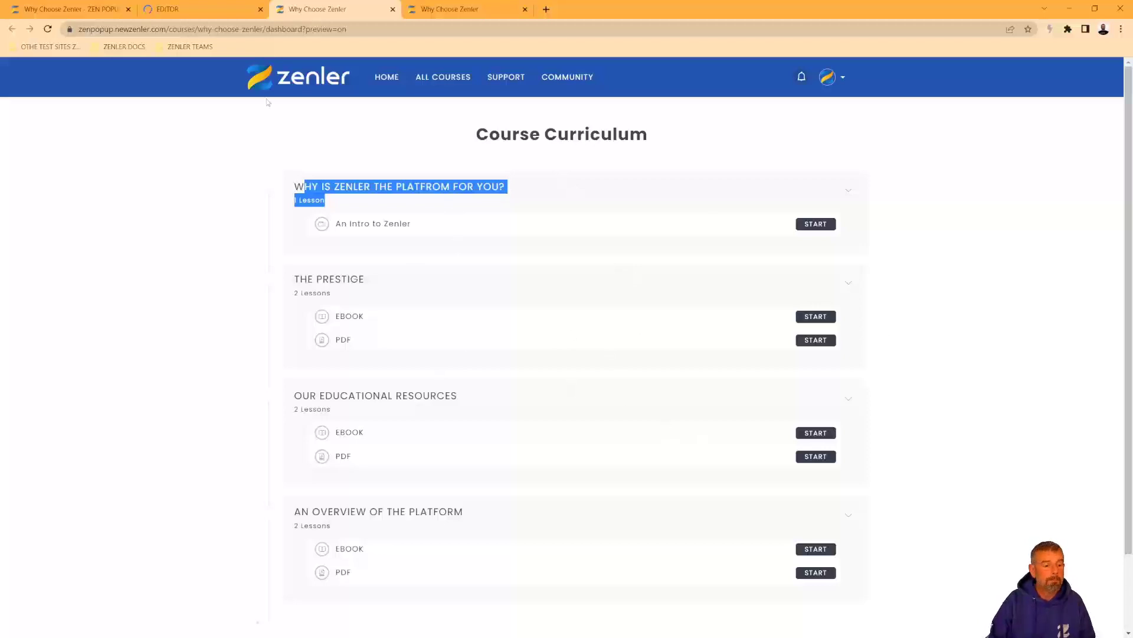
{"action": "left_click", "coordinate": [192, 9]}
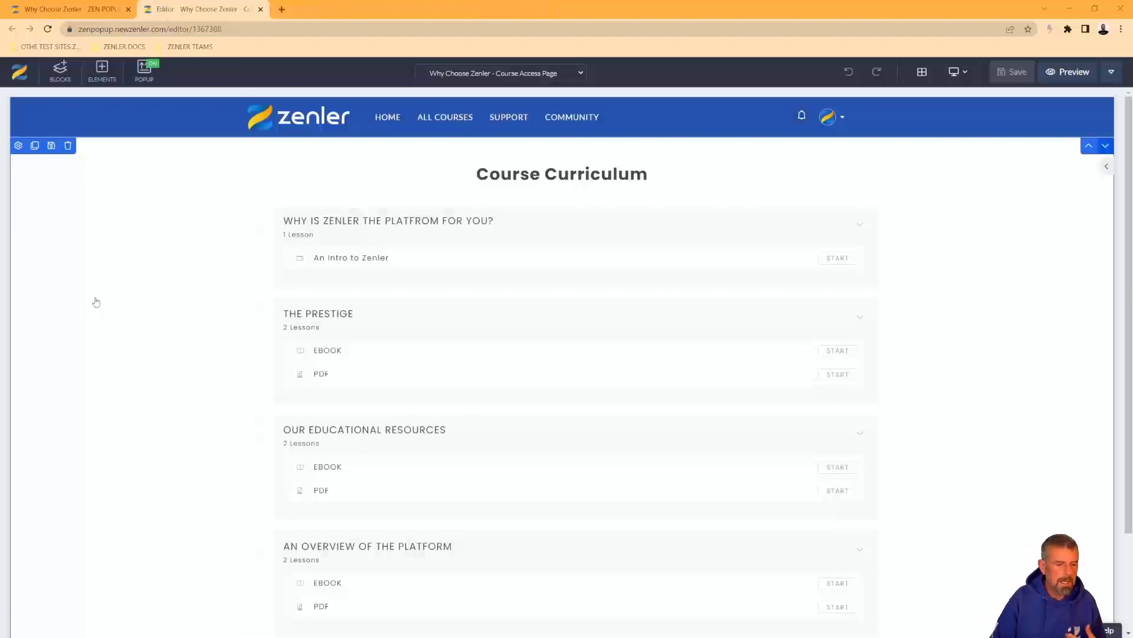
Delete the Course Curriculum block from the page and add it back from the dynamic Courses blocks
{"action": "mouse_move", "coordinate": [354, 253]}
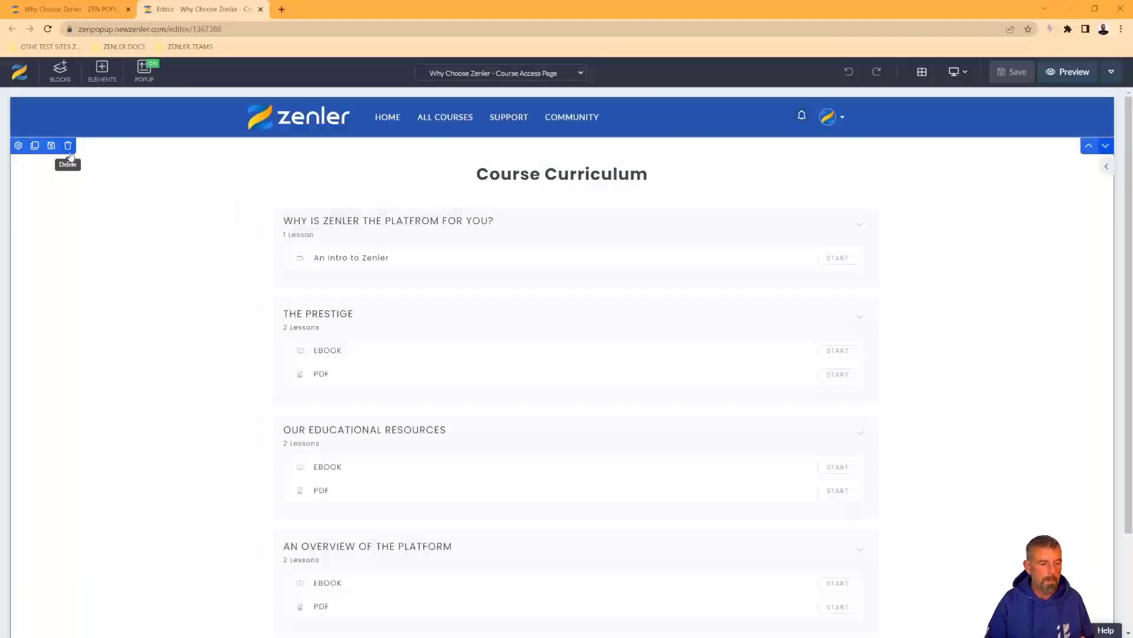
{"action": "left_click", "coordinate": [68, 146]}
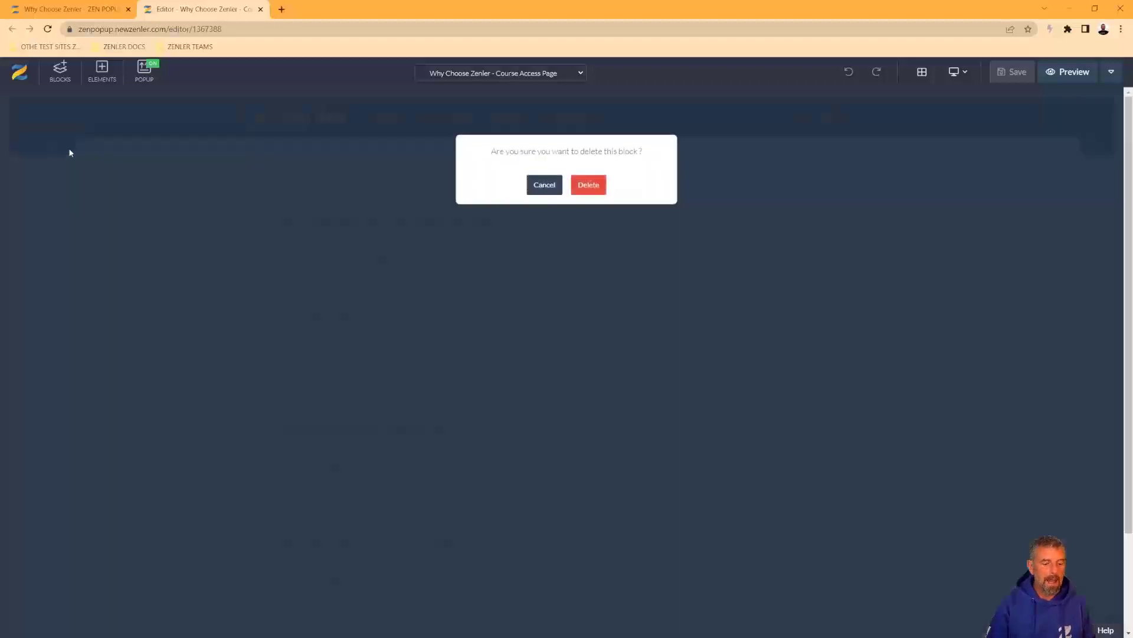
{"action": "left_click", "coordinate": [587, 185]}
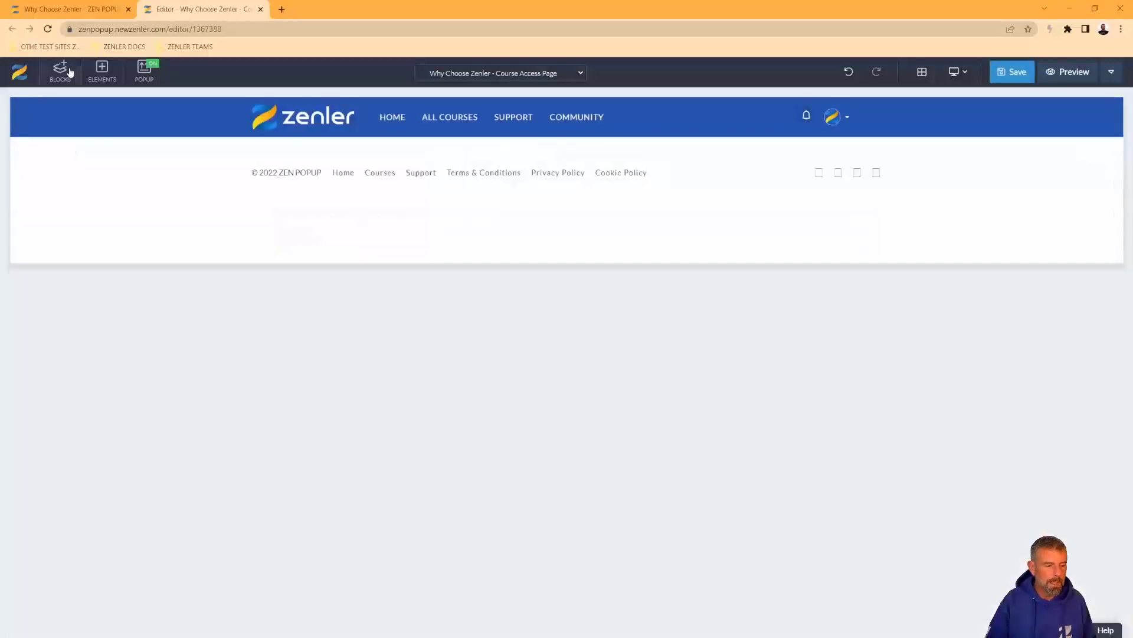
{"action": "left_click", "coordinate": [65, 71]}
{"action": "left_click", "coordinate": [60, 211]}
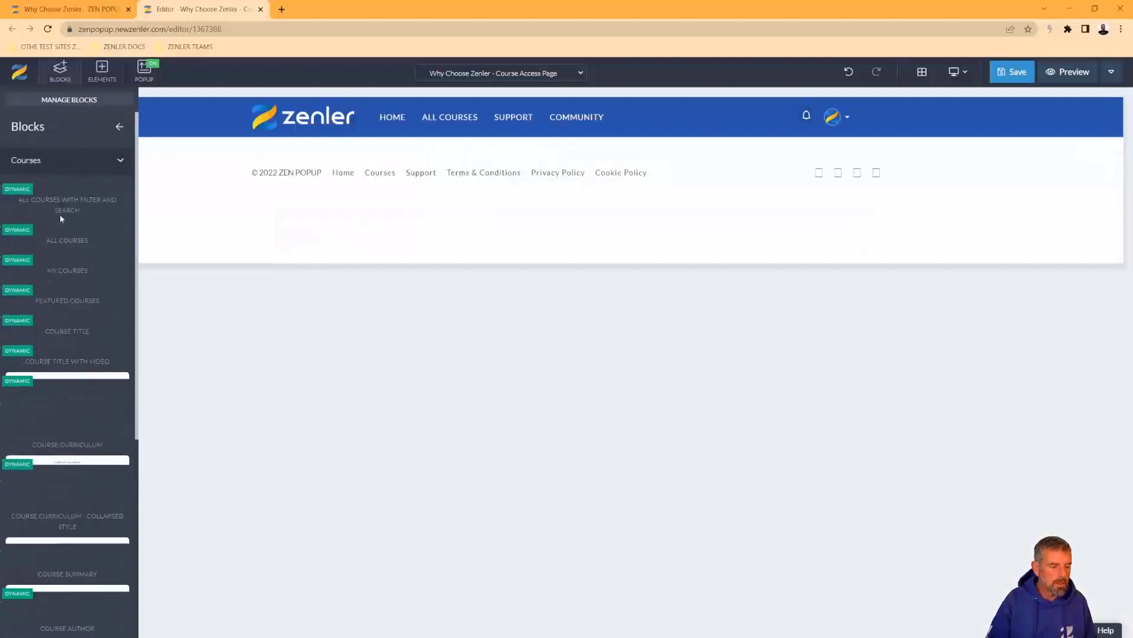
{"action": "mouse_move", "coordinate": [69, 229]}
{"action": "scroll", "coordinate": [69, 229], "scroll_direction": "down", "scroll_amount": 7}
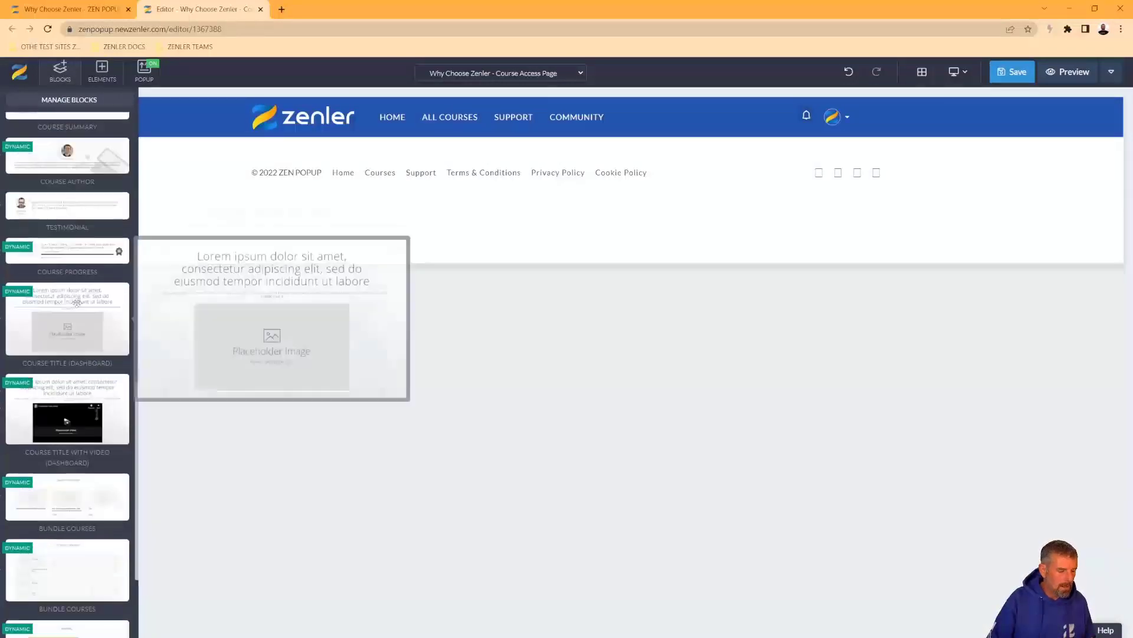
{"action": "left_click_drag", "start_coordinate": [47, 237], "coordinate": [626, 198]}
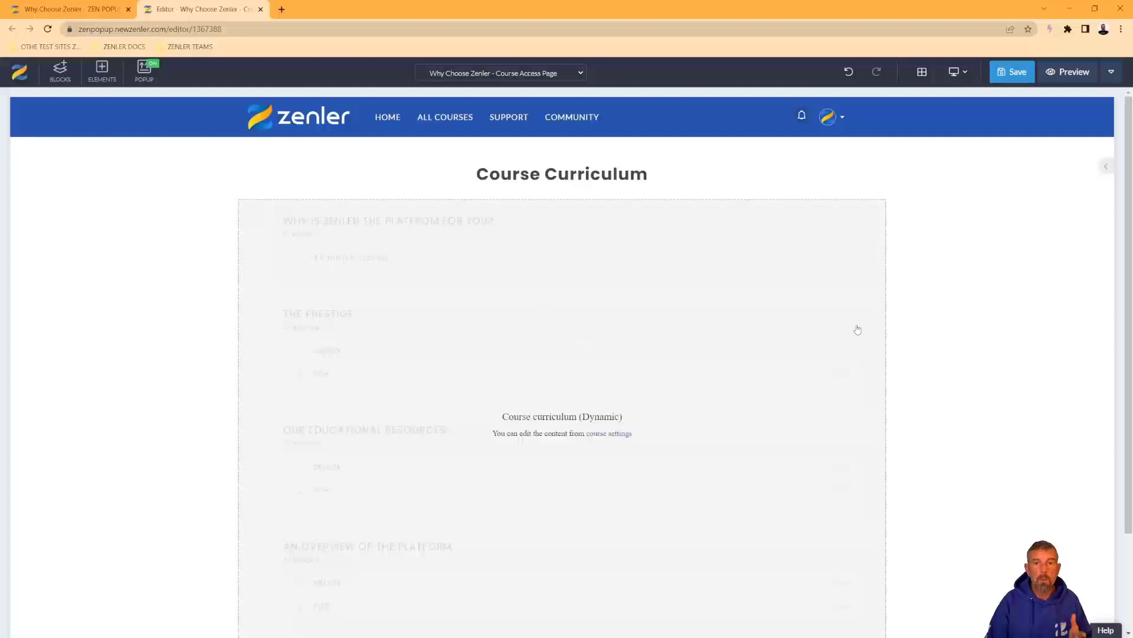
Save the course access page, leaving its SEO text fields blank and search result visibility on
{"action": "left_click", "coordinate": [1017, 77]}
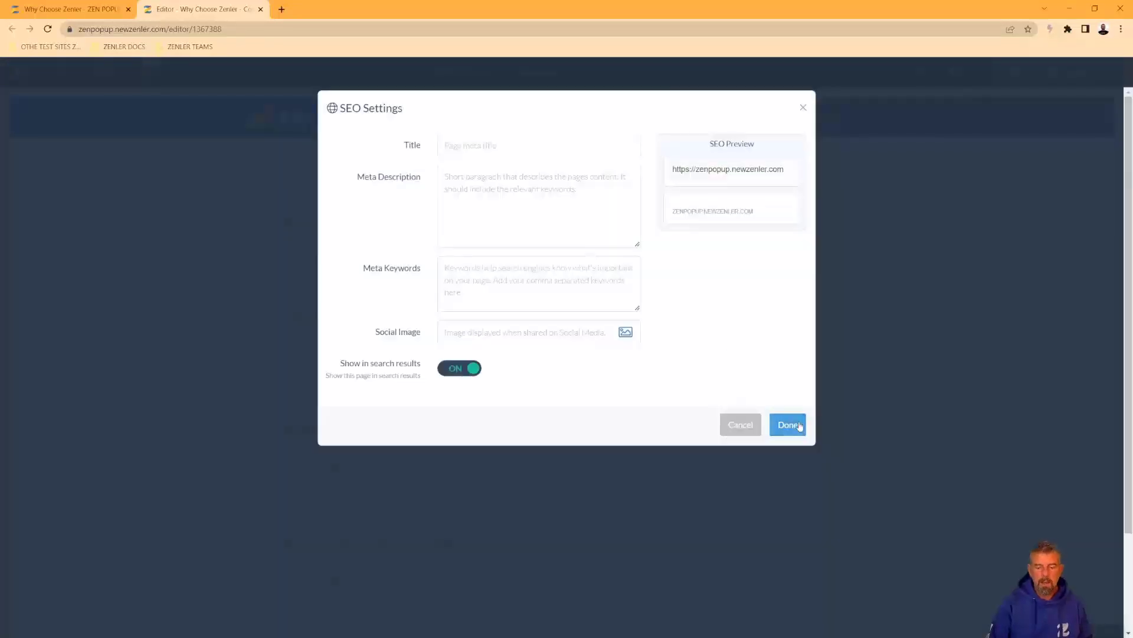
{"action": "left_click", "coordinate": [791, 420]}
Add an empty block above the Course Curriculum and give it a two-column row of equal widths
{"action": "left_click", "coordinate": [59, 70]}
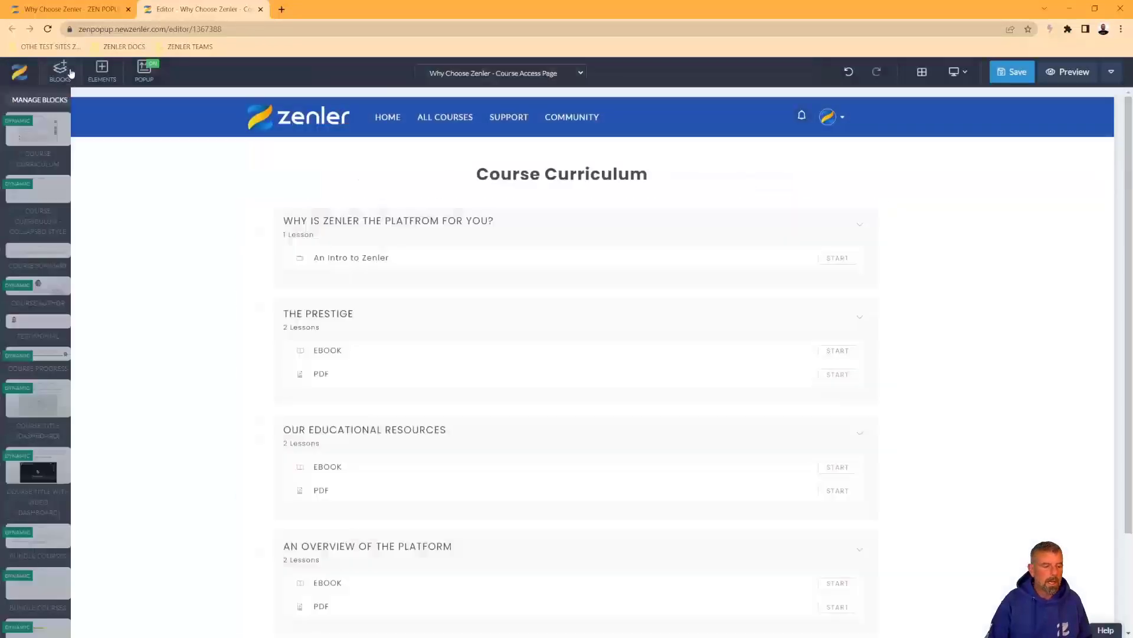
{"action": "mouse_move", "coordinate": [89, 128]}
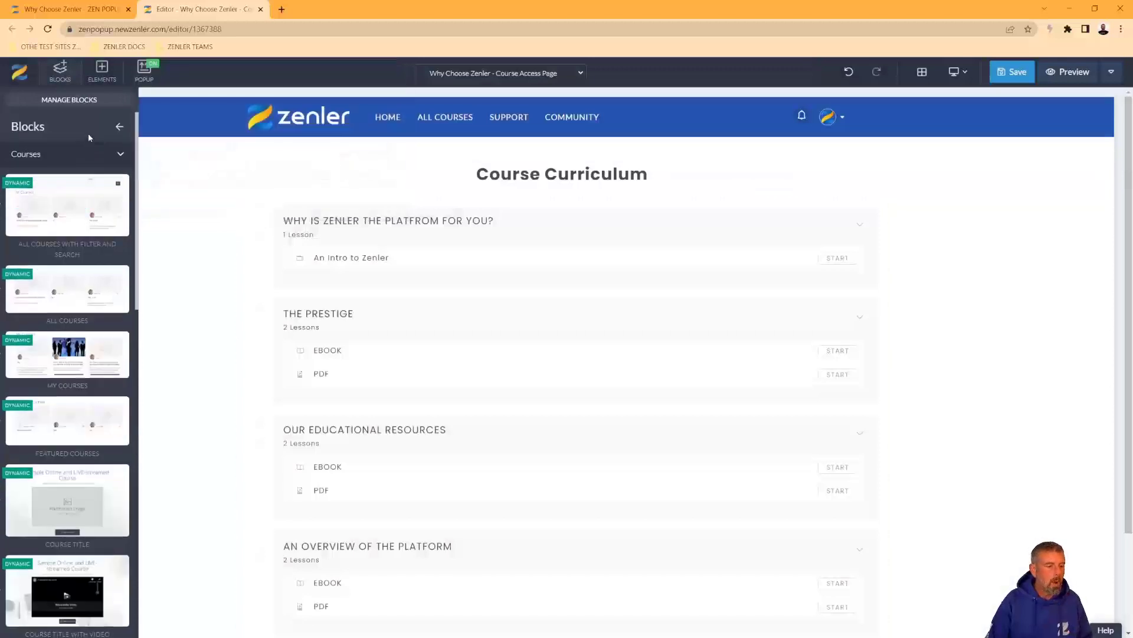
{"action": "left_click", "coordinate": [119, 155]}
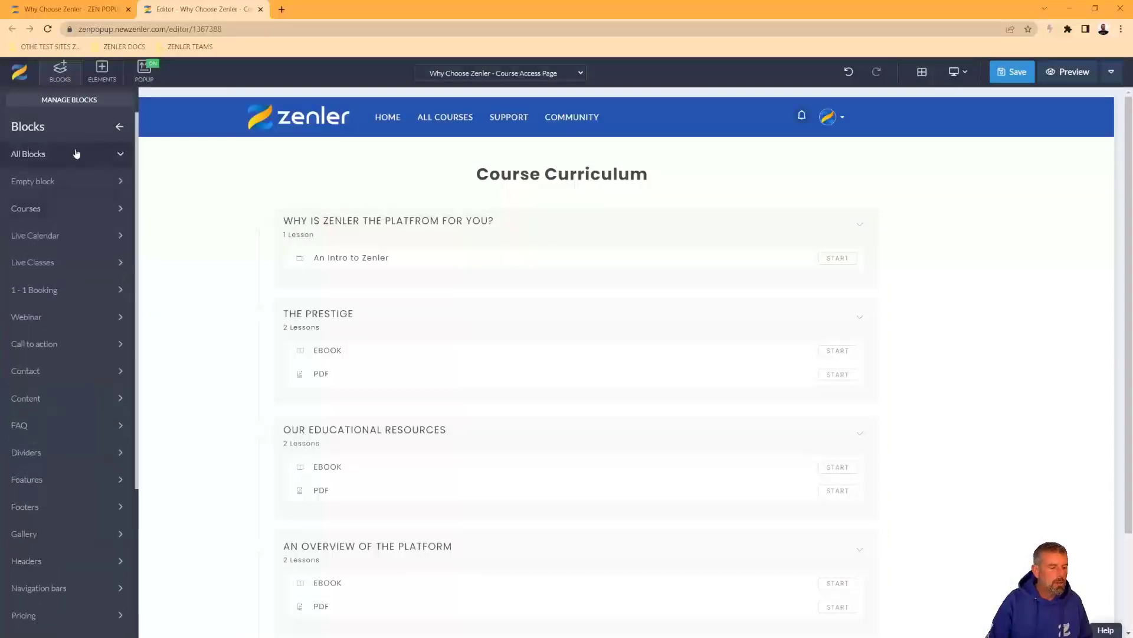
{"action": "left_click", "coordinate": [88, 181]}
{"action": "mouse_move", "coordinate": [39, 231]}
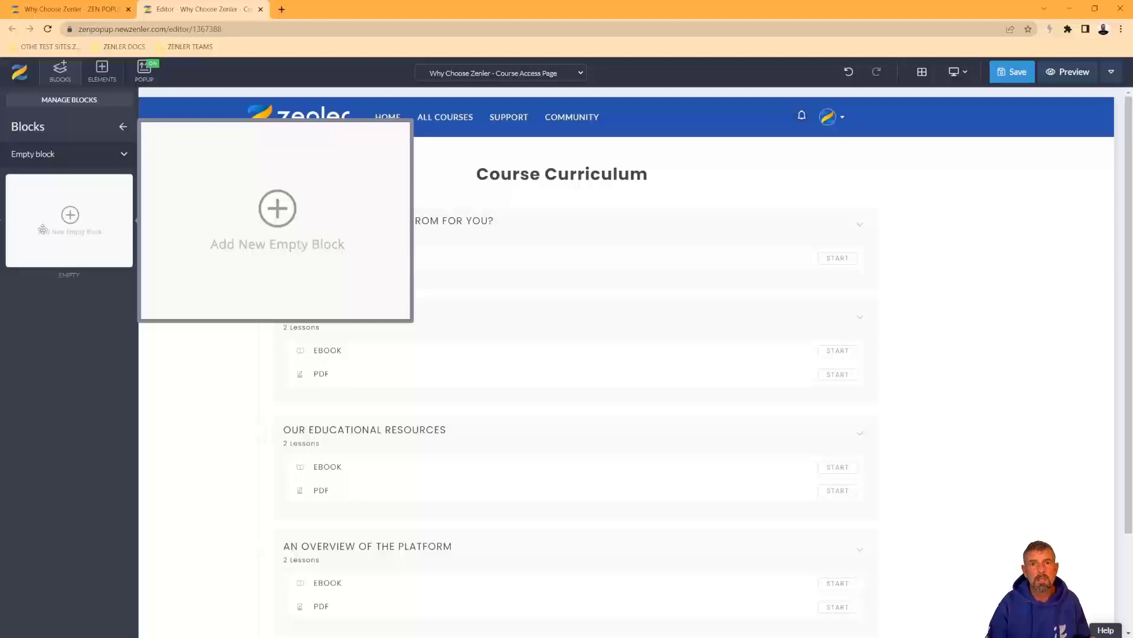
{"action": "left_click_drag", "start_coordinate": [39, 224], "coordinate": [510, 225]}
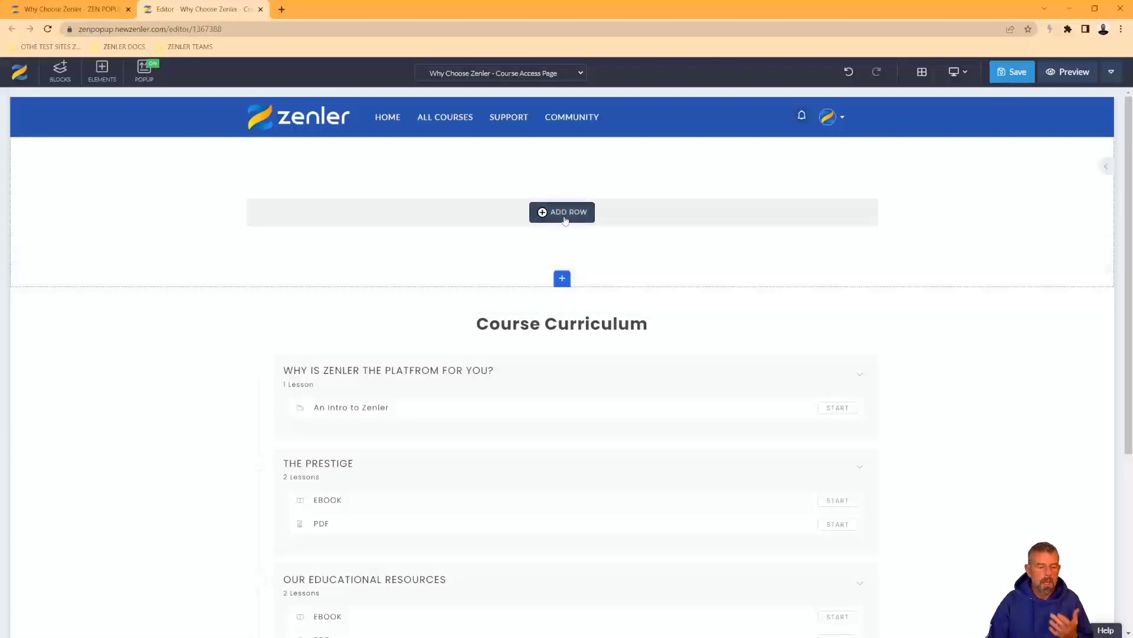
{"action": "left_click", "coordinate": [564, 218]}
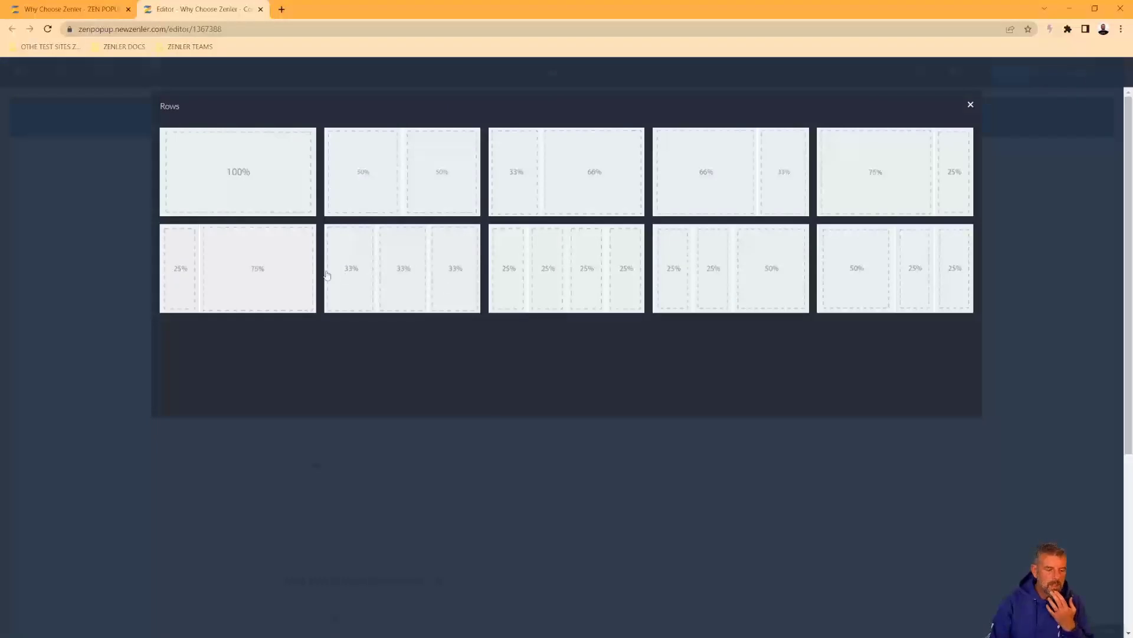
{"action": "left_click", "coordinate": [436, 183]}
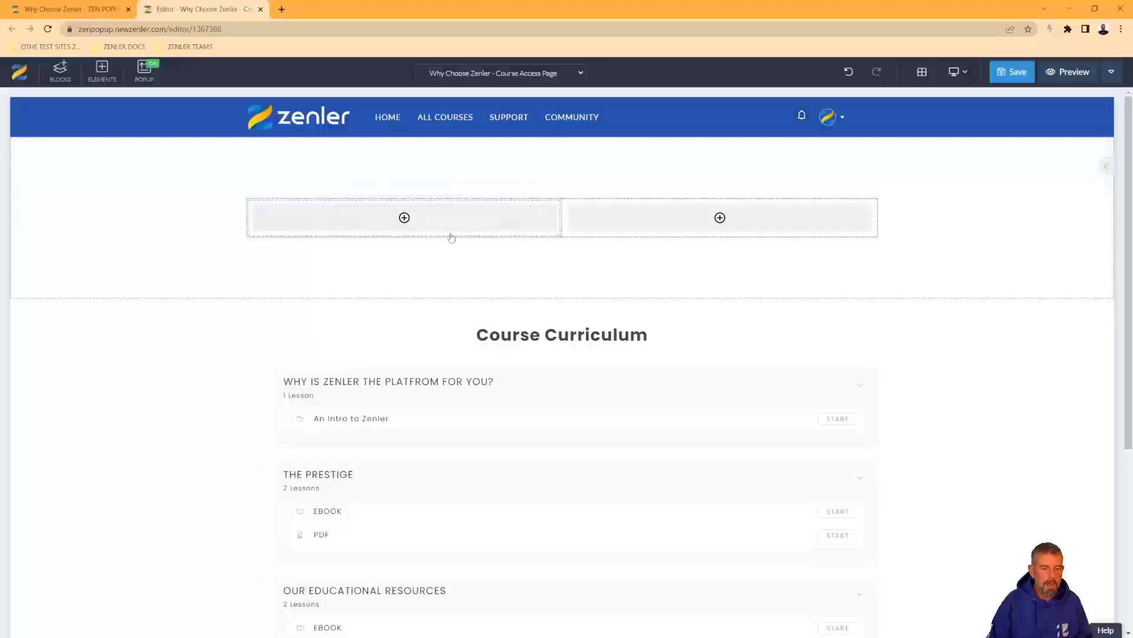
Add an H1 heading reading "Why is Zenler the Platform for you" to the row's first column, with font size 24 px
{"action": "left_click", "coordinate": [407, 223]}
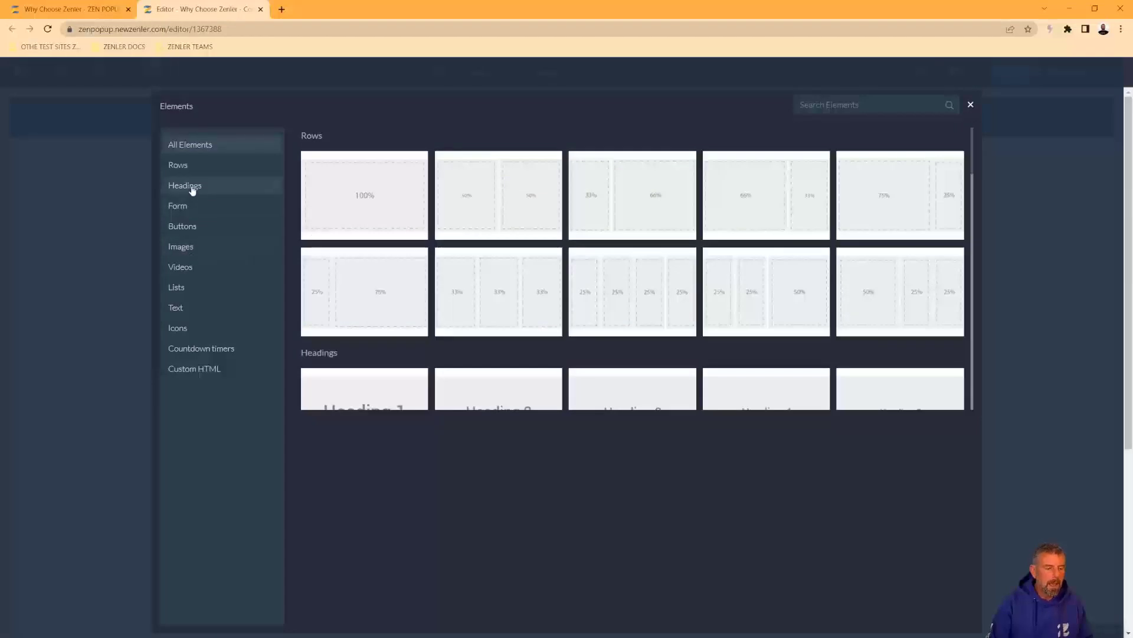
{"action": "left_click", "coordinate": [243, 191]}
{"action": "left_click", "coordinate": [349, 183]}
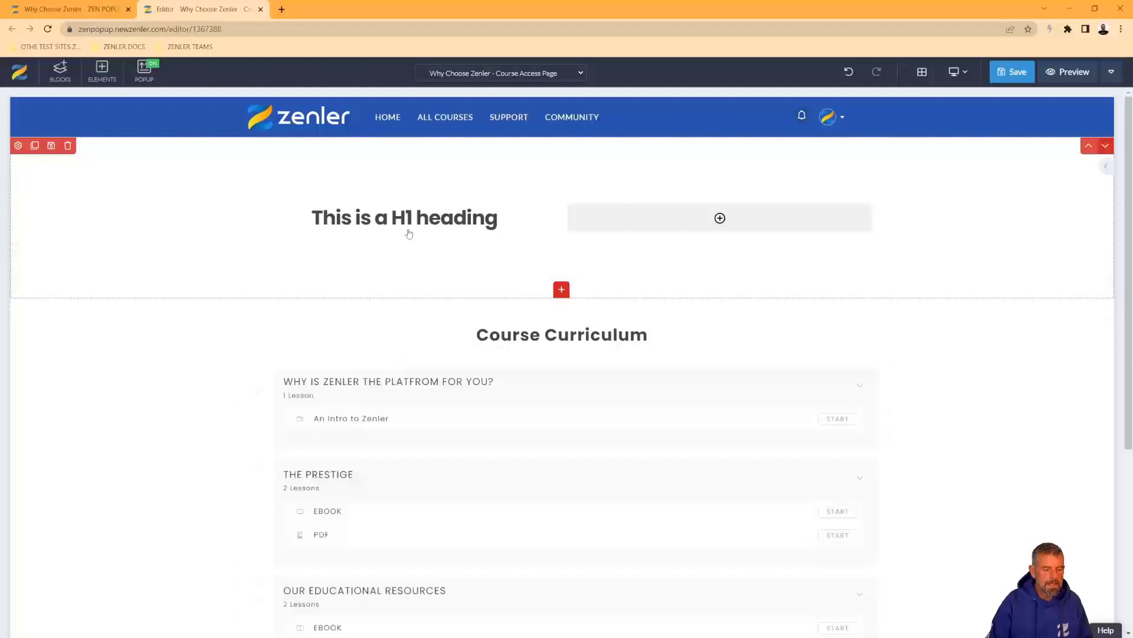
{"action": "triple_click", "coordinate": [419, 221]}
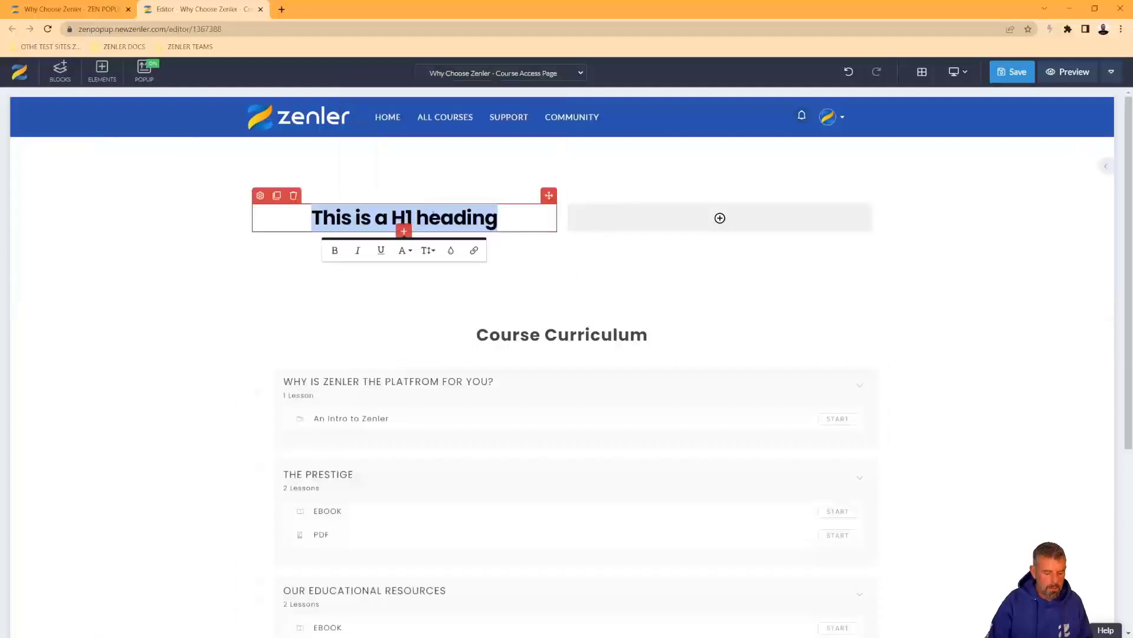
{"action": "type", "text": "Why is Zenler the Platform for you"}
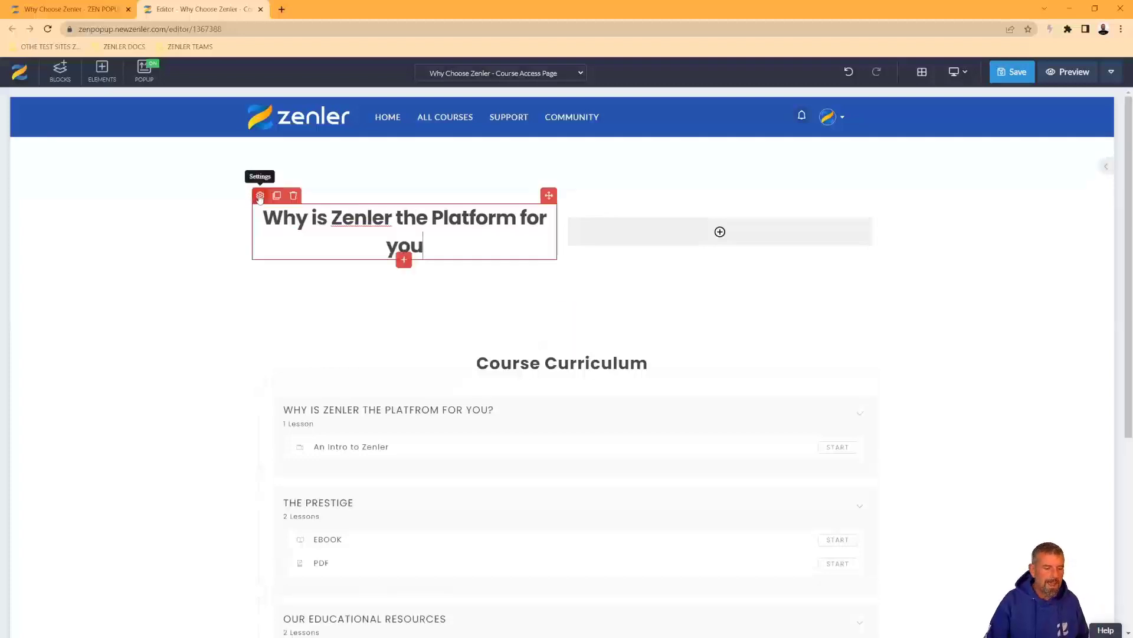
{"action": "left_click", "coordinate": [260, 195]}
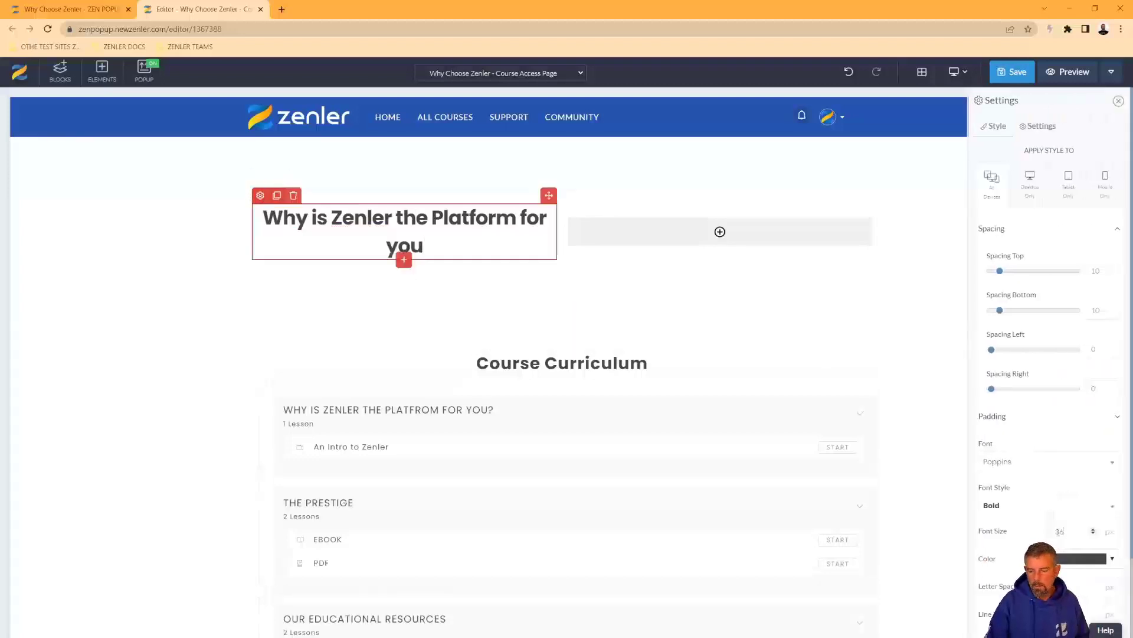
{"action": "type", "text": "24"}
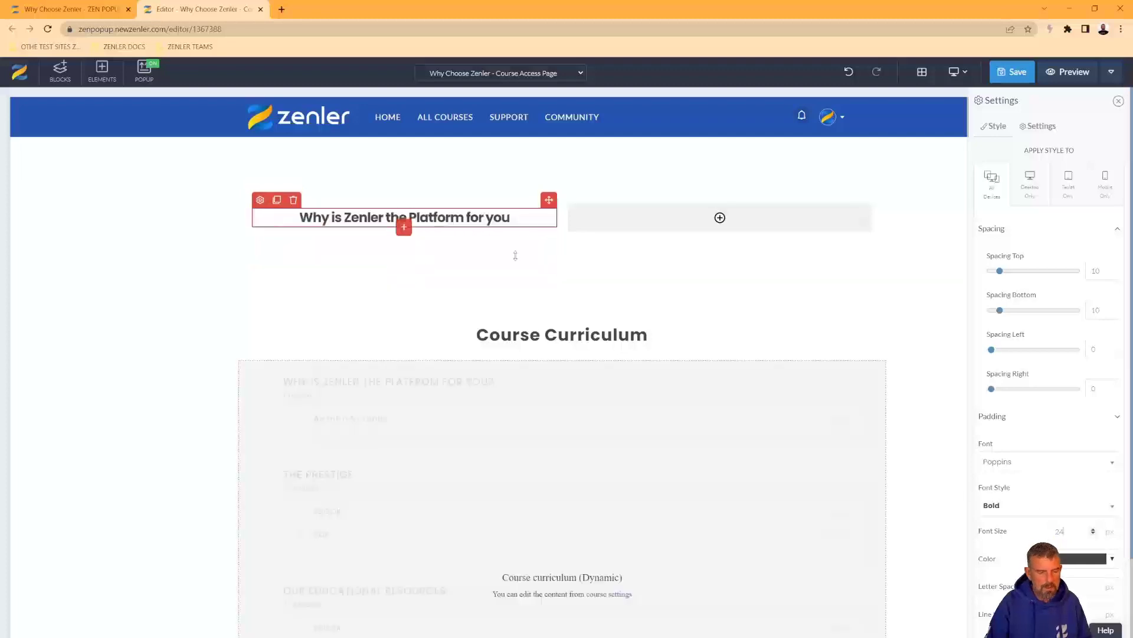
Duplicate the heading into the row's second column and change the copy's text to "The Prestige"
{"action": "left_click", "coordinate": [277, 200]}
{"action": "left_click_drag", "start_coordinate": [549, 195], "coordinate": [641, 219]}
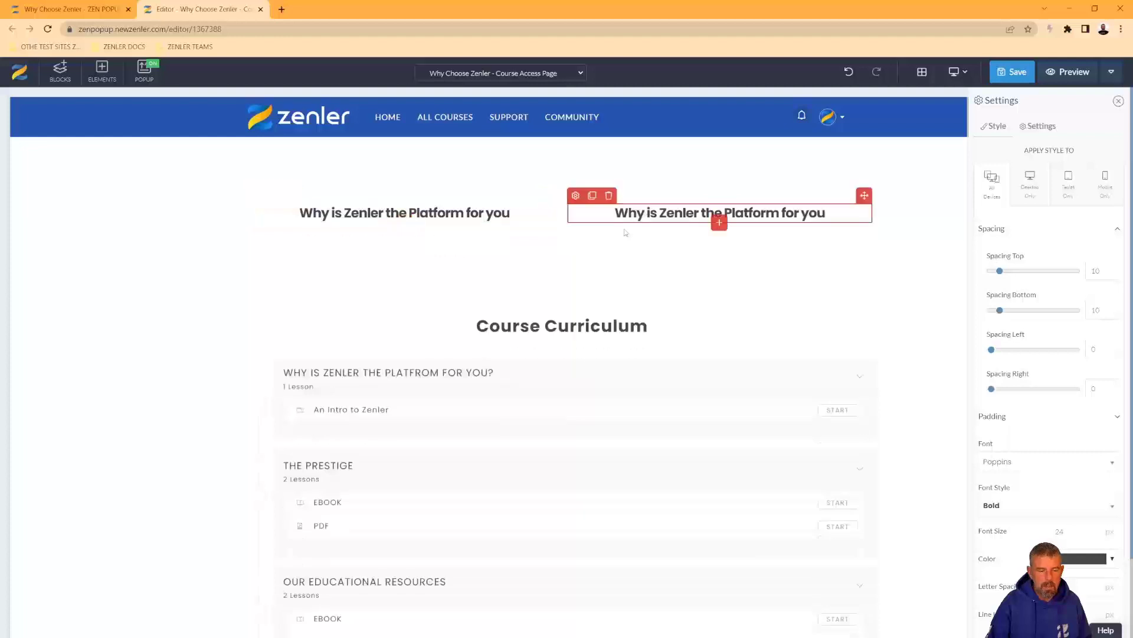
{"action": "double_click", "coordinate": [686, 212]}
{"action": "left_click", "coordinate": [786, 212]}
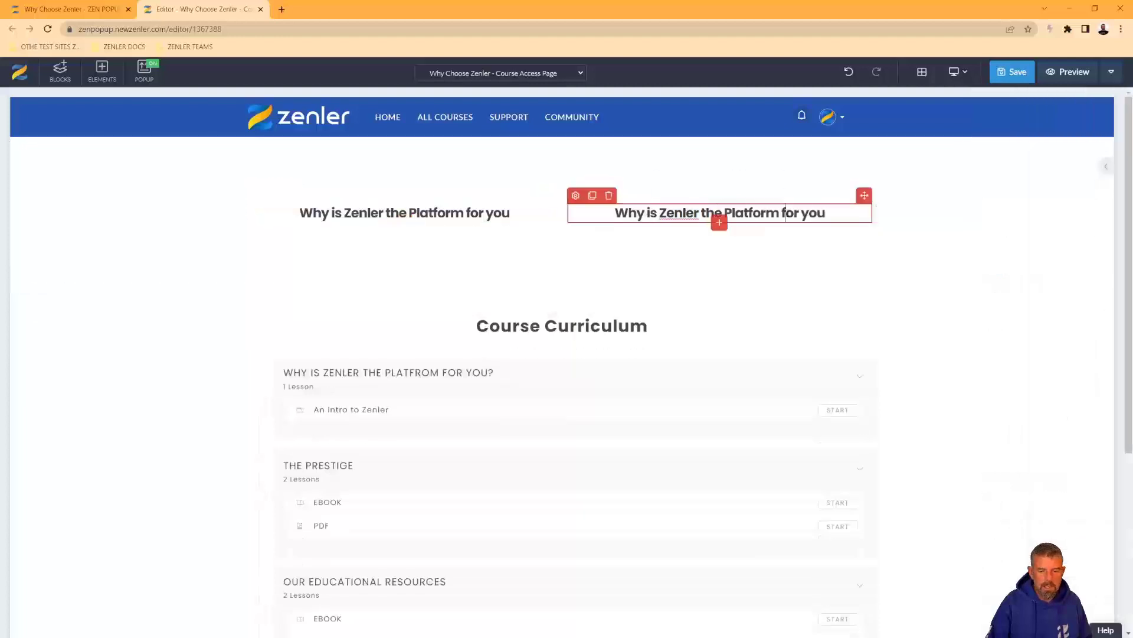
{"action": "triple_click", "coordinate": [835, 215]}
{"action": "type", "text": "Th"}
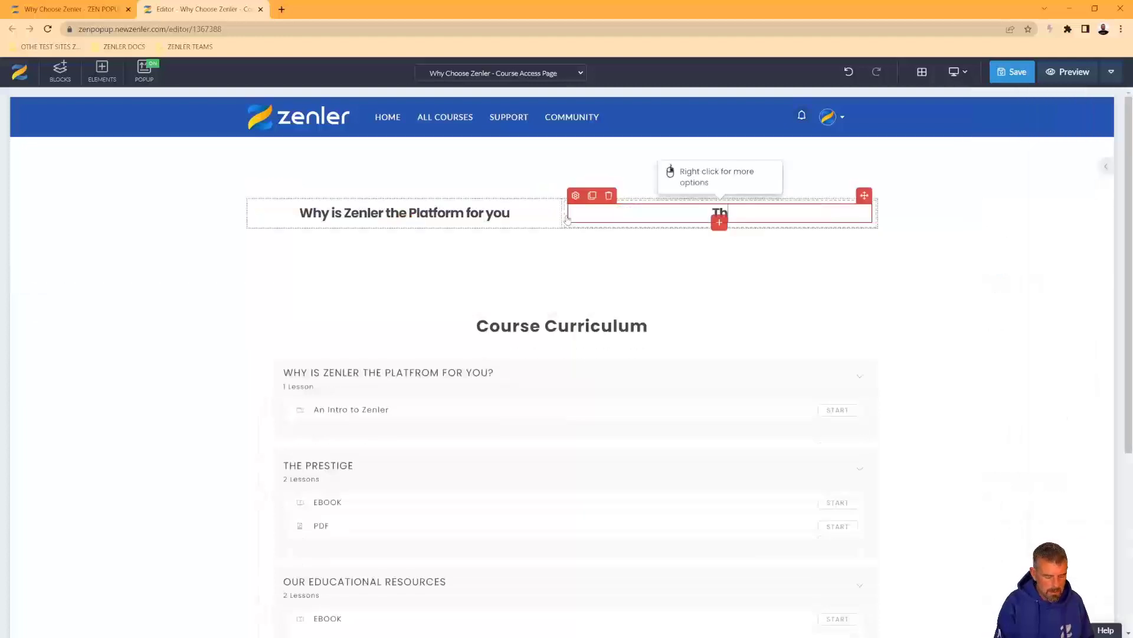
{"action": "type", "text": "e Prestige"}
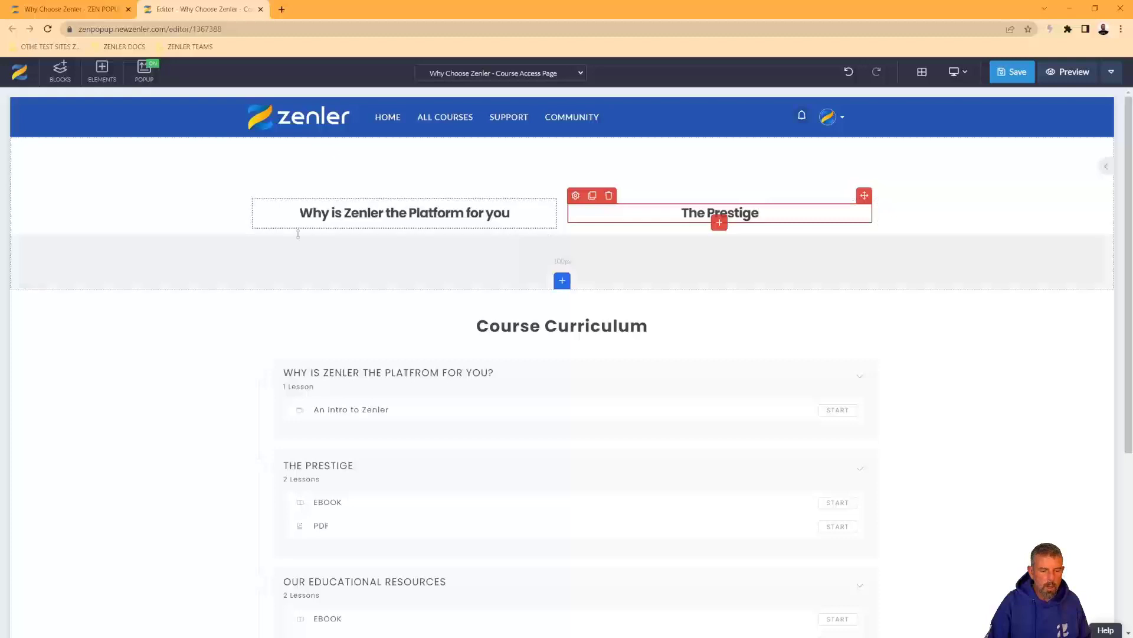
Search the free images for "laptop" and insert the cropped photo of hands using a tablet below the first column's heading
{"action": "left_click", "coordinate": [347, 227]}
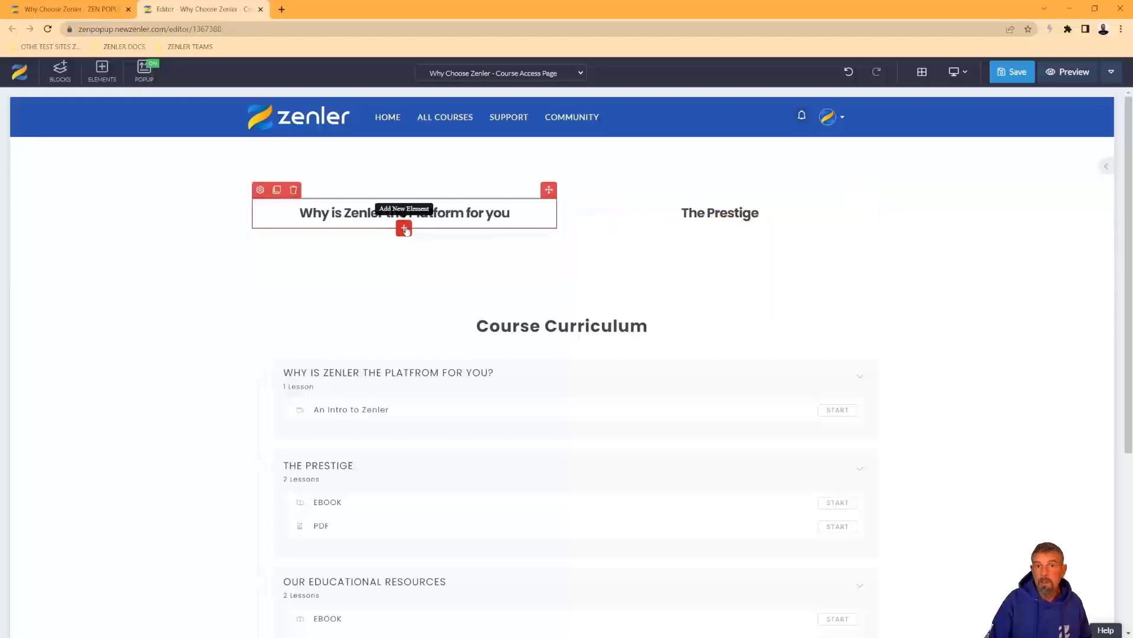
{"action": "left_click", "coordinate": [405, 229]}
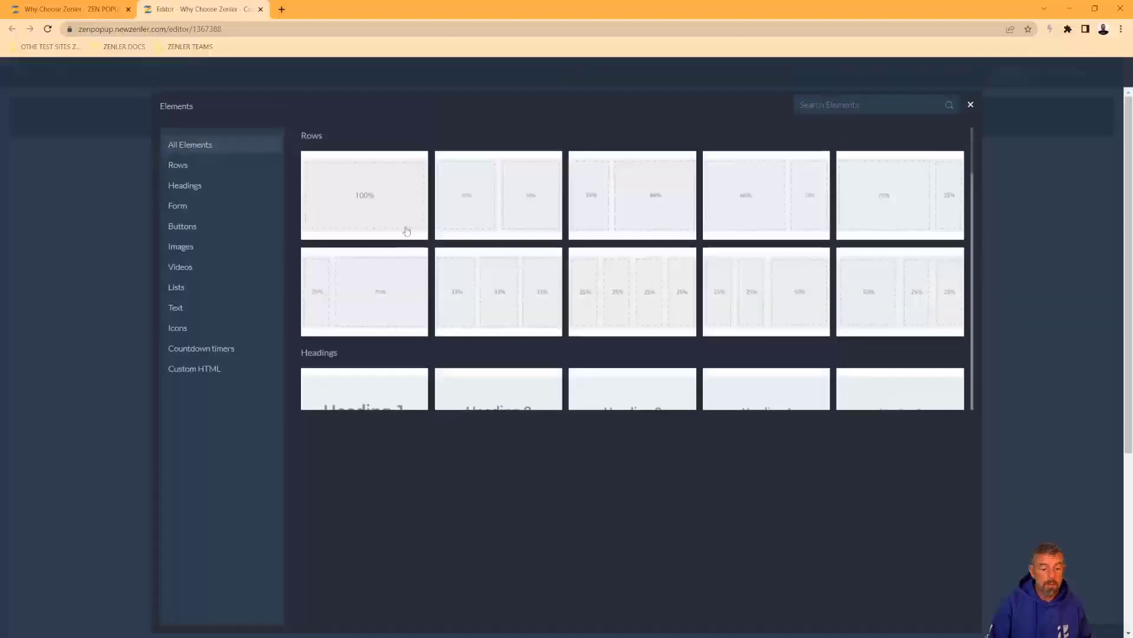
{"action": "left_click", "coordinate": [197, 246]}
{"action": "mouse_move", "coordinate": [688, 325]}
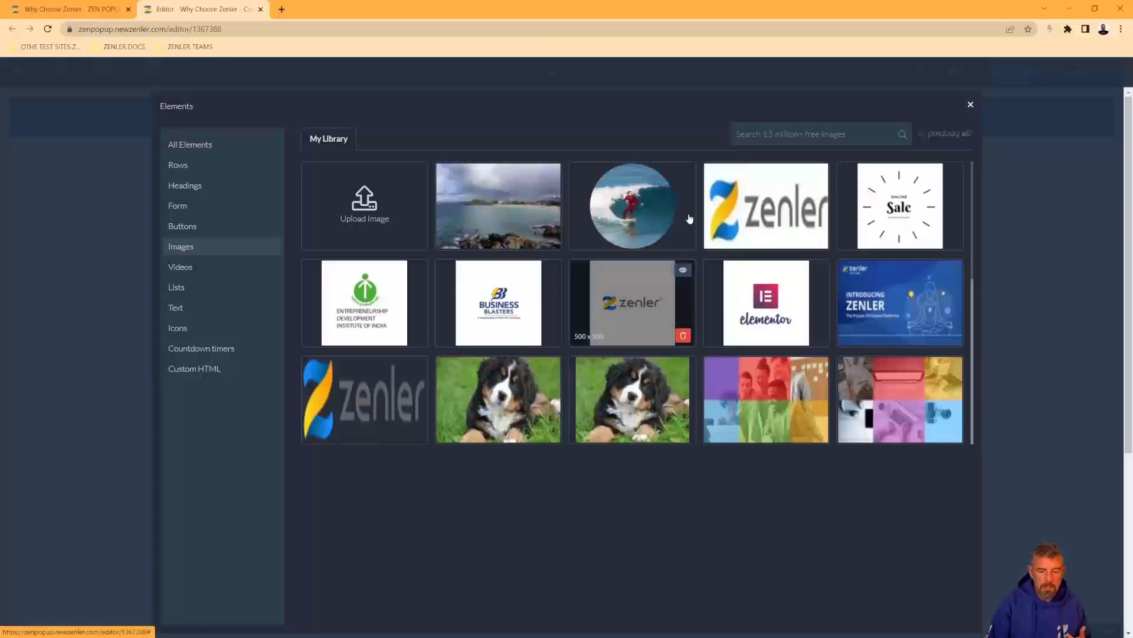
{"action": "left_click", "coordinate": [761, 131]}
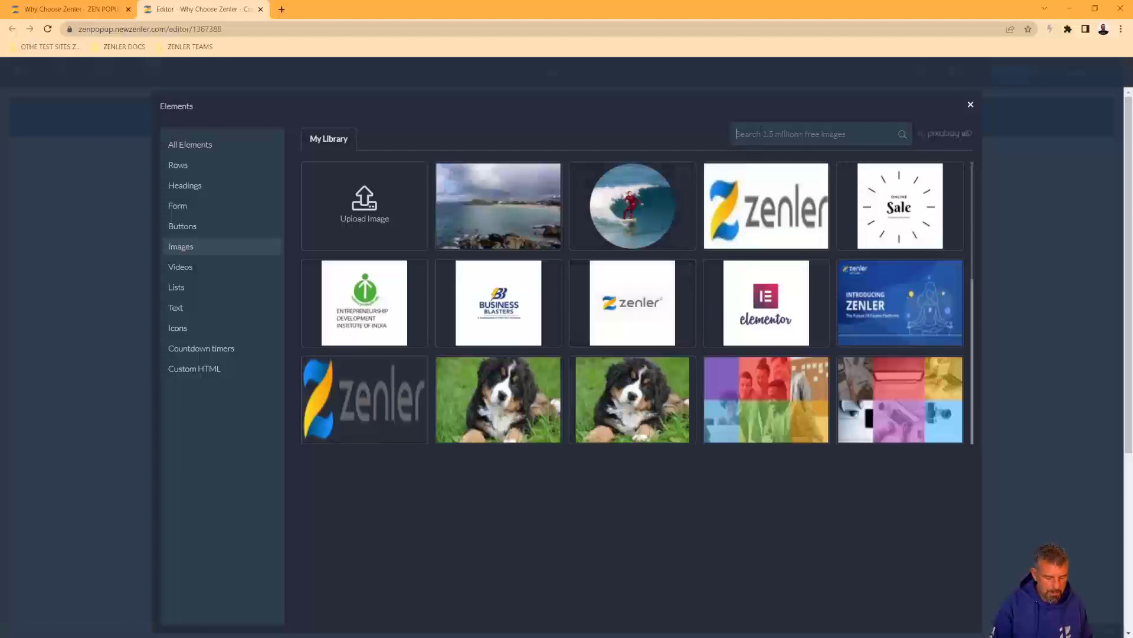
{"action": "type", "text": "laptop"}
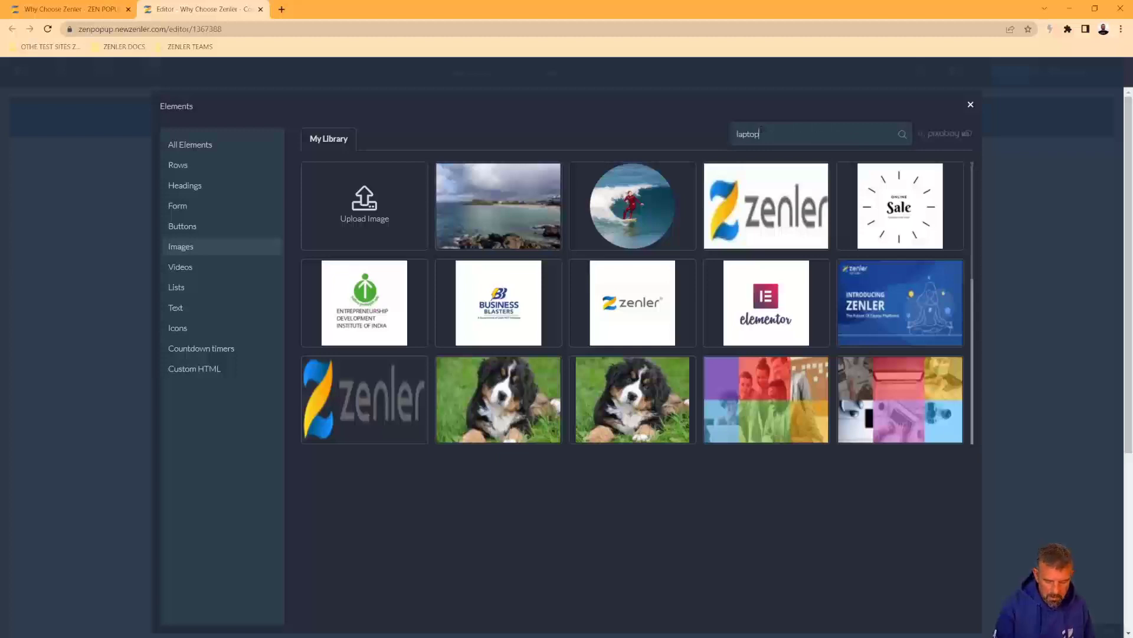
{"action": "key", "text": "Return"}
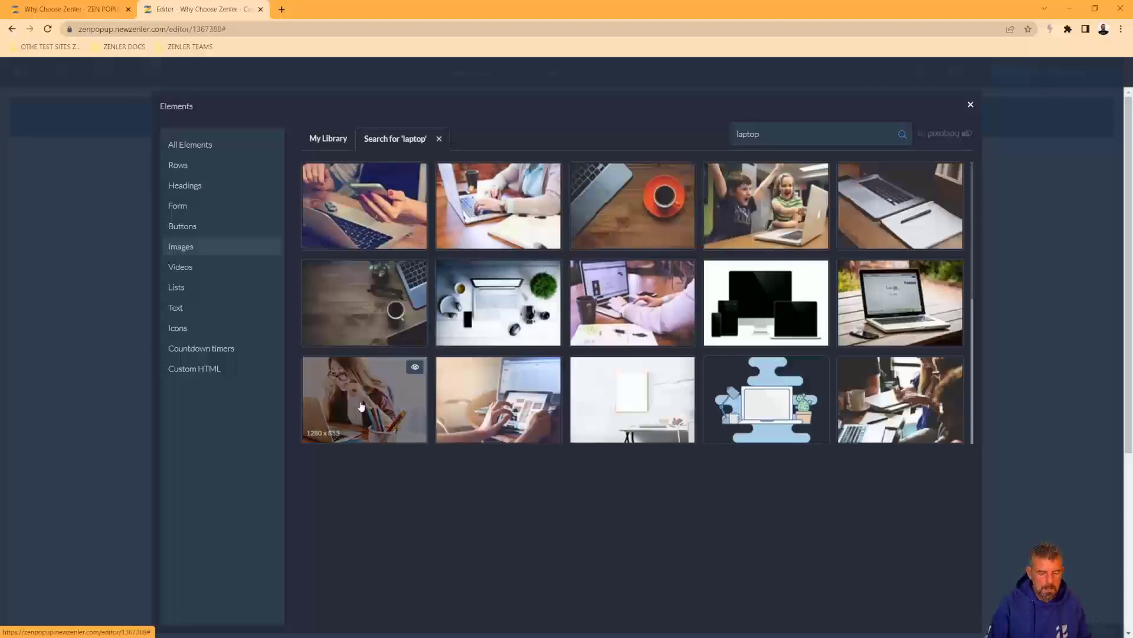
{"action": "left_click", "coordinate": [516, 382]}
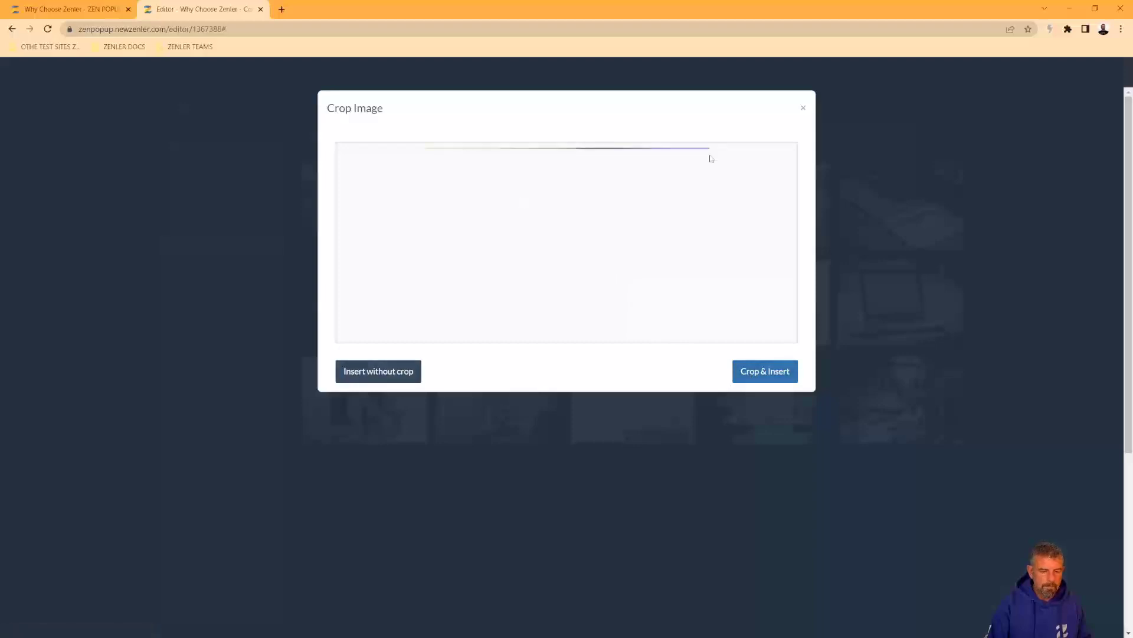
{"action": "left_click_drag", "start_coordinate": [594, 255], "coordinate": [593, 253]}
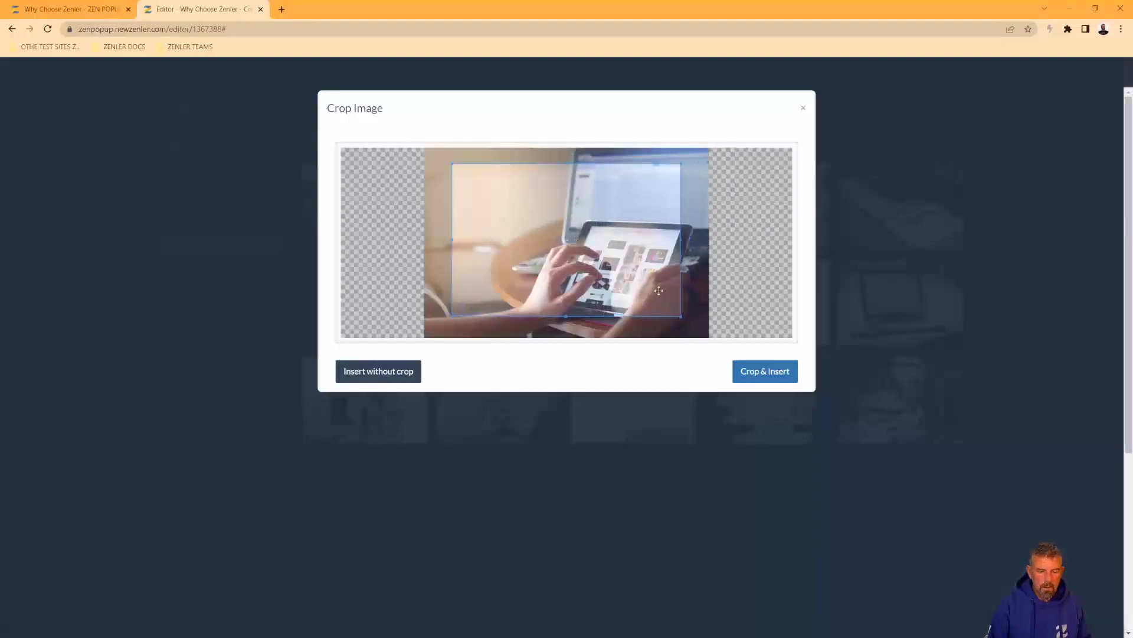
{"action": "left_click", "coordinate": [755, 371]}
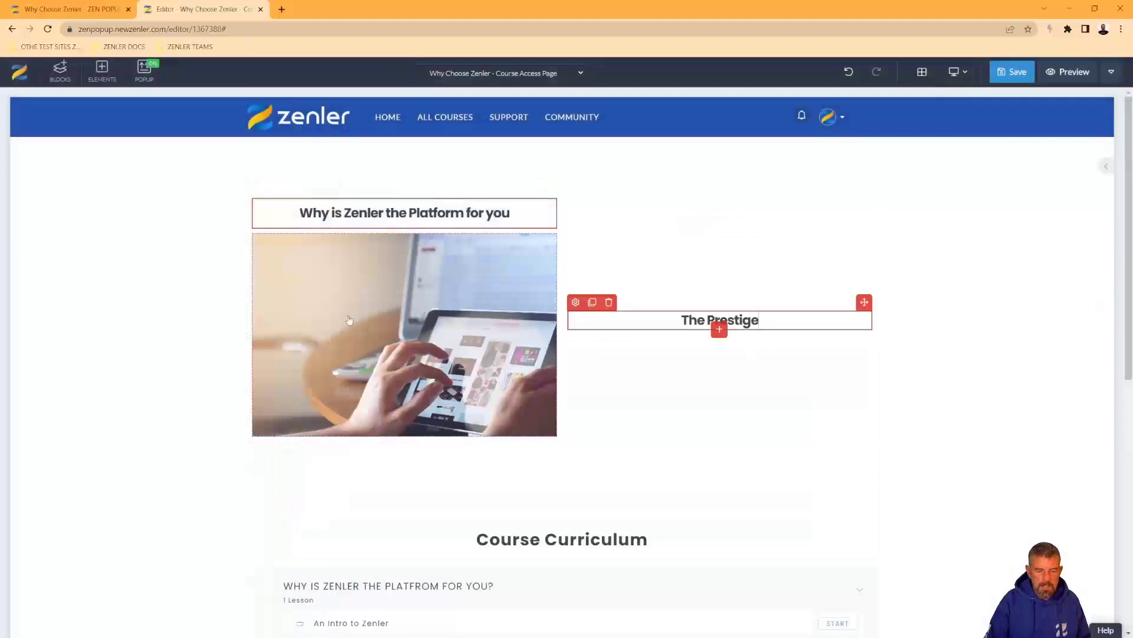
Duplicate the image under The Prestige heading and replace the copy with the cropped "laptop" search photo of people writing in notebooks
{"action": "left_click", "coordinate": [276, 225]}
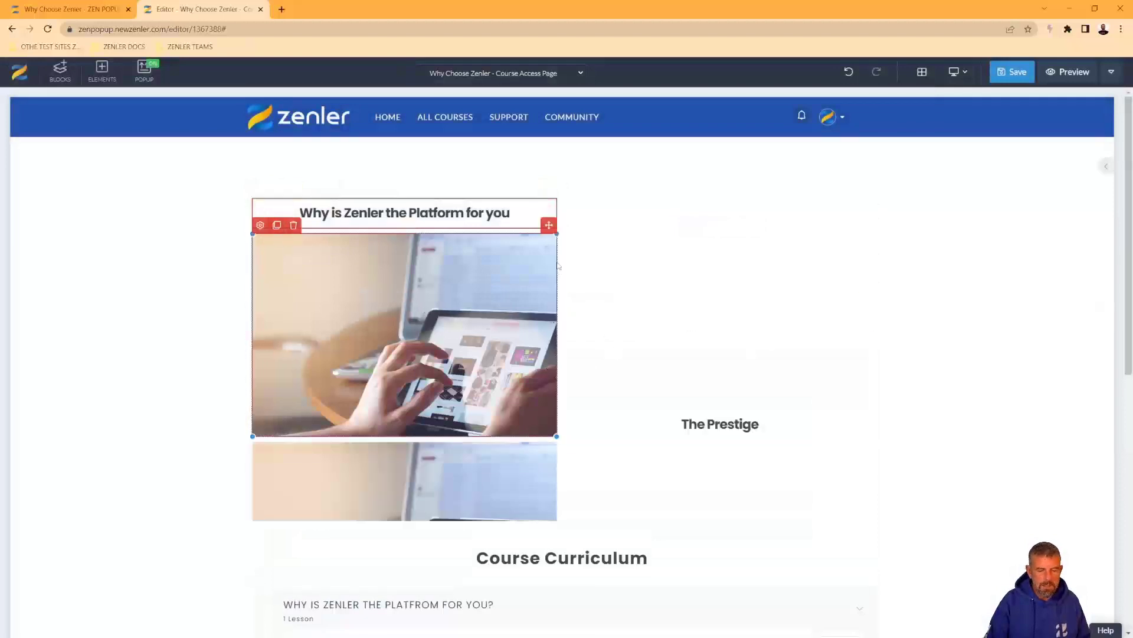
{"action": "left_click_drag", "start_coordinate": [548, 224], "coordinate": [706, 436]}
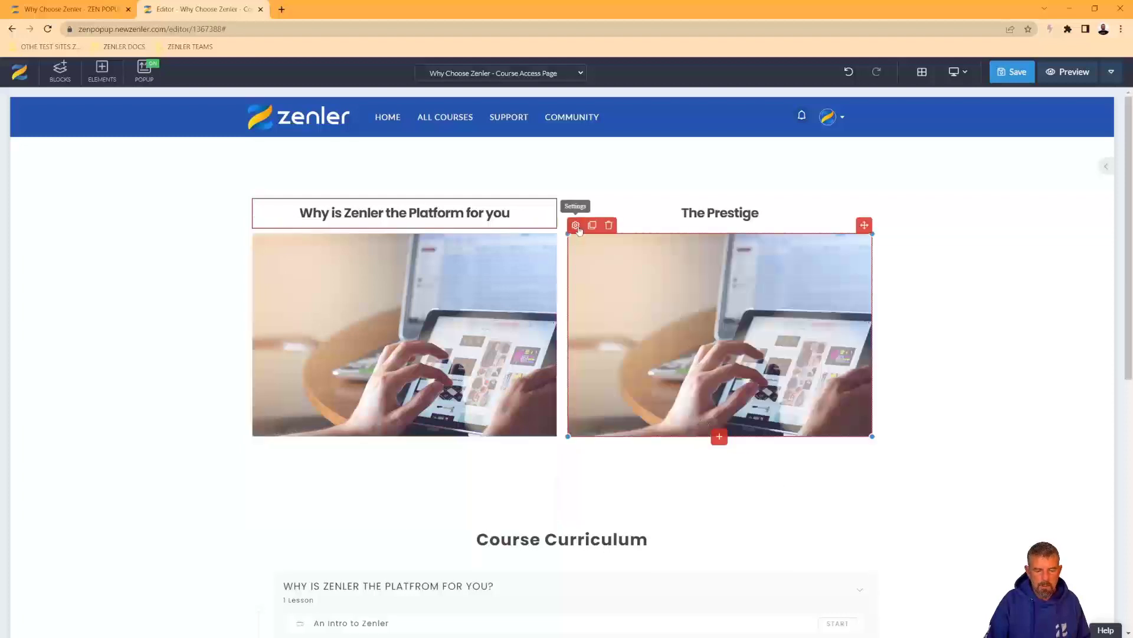
{"action": "left_click", "coordinate": [582, 226]}
{"action": "left_click", "coordinate": [1039, 126]}
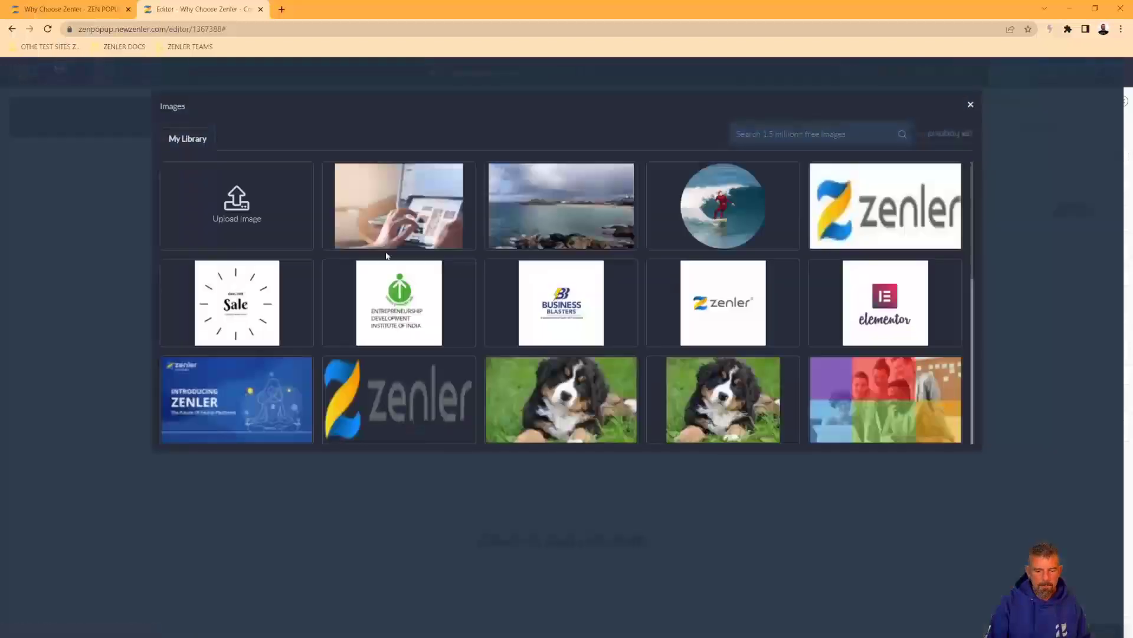
{"action": "left_click", "coordinate": [777, 134]}
{"action": "type", "text": "computer"}
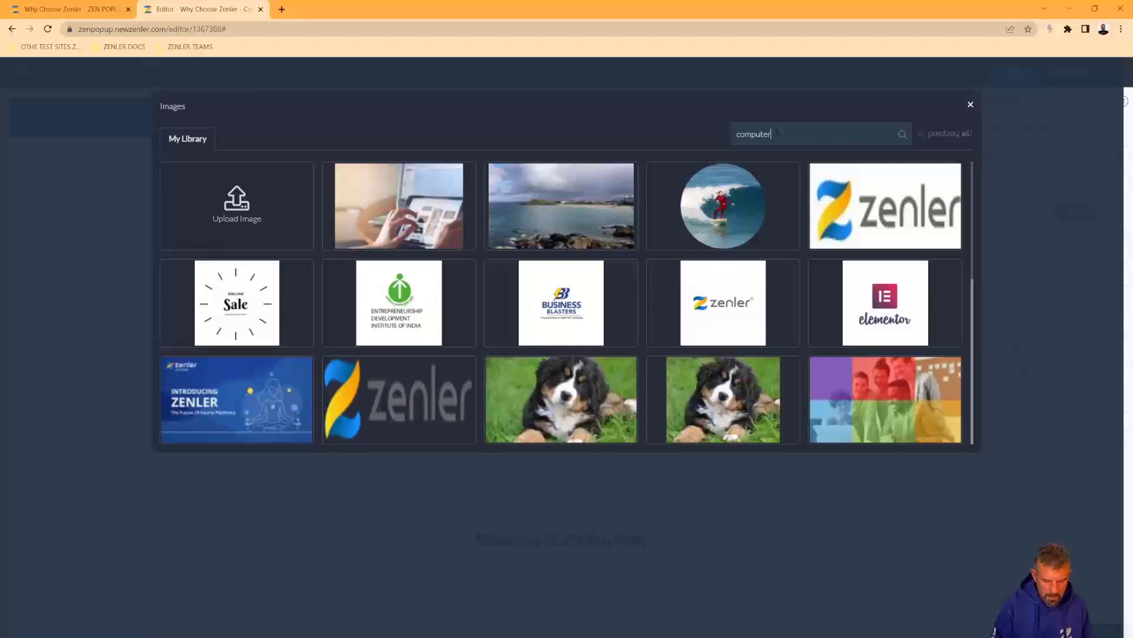
{"action": "key", "text": "Return"}
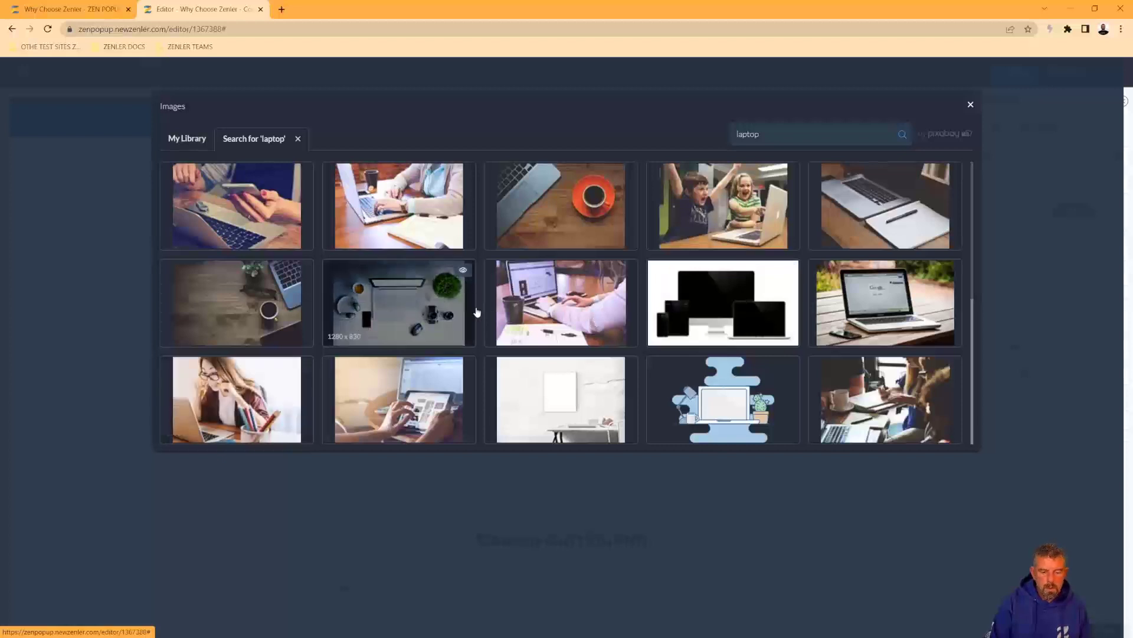
{"action": "left_click", "coordinate": [877, 381]}
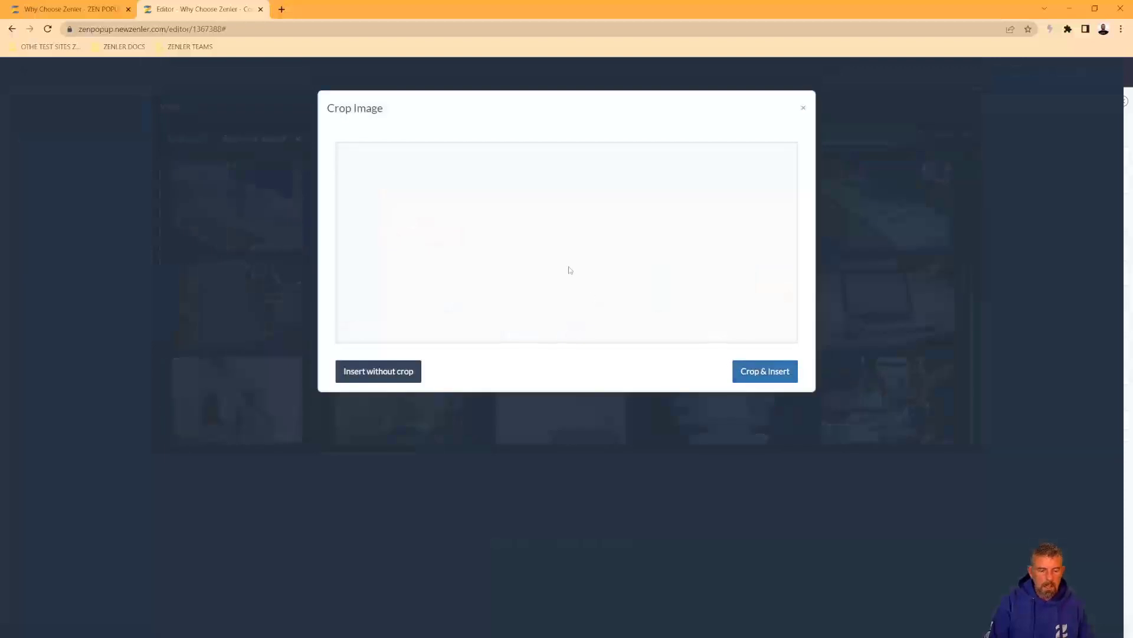
{"action": "mouse_move", "coordinate": [572, 265]}
{"action": "left_mouse_down"}
{"action": "mouse_move", "coordinate": [552, 257]}
{"action": "mouse_move", "coordinate": [568, 263]}
{"action": "left_mouse_up"}
{"action": "left_click", "coordinate": [739, 372]}
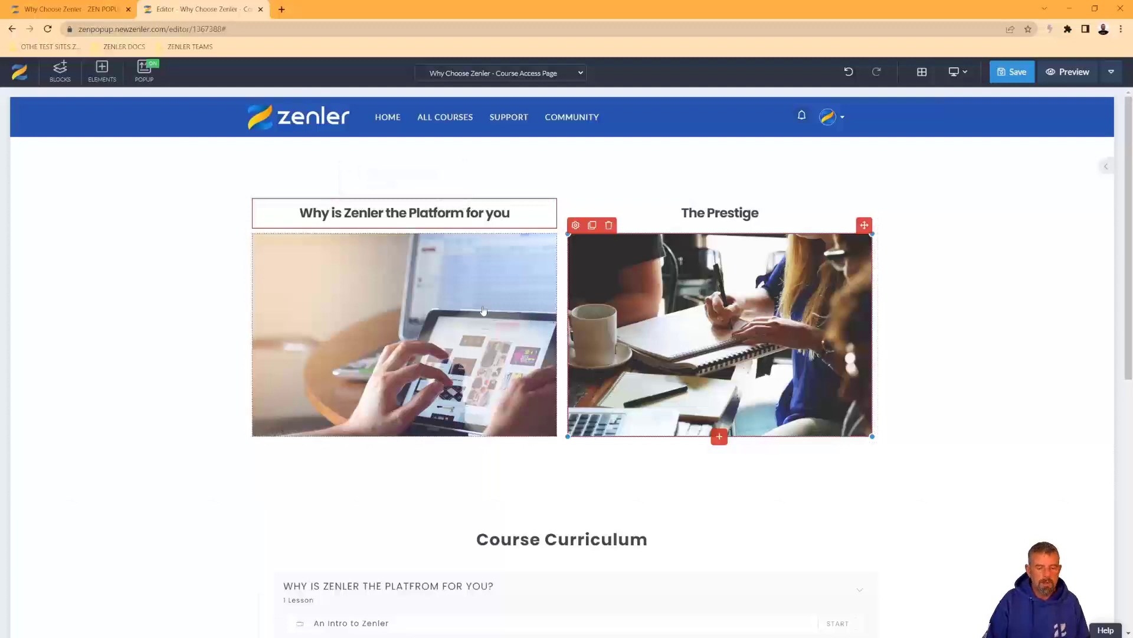
Add a button element to the first column below the heading "Why is Zenler the Platform for you"
{"action": "left_click", "coordinate": [258, 446]}
{"action": "left_click", "coordinate": [393, 396]}
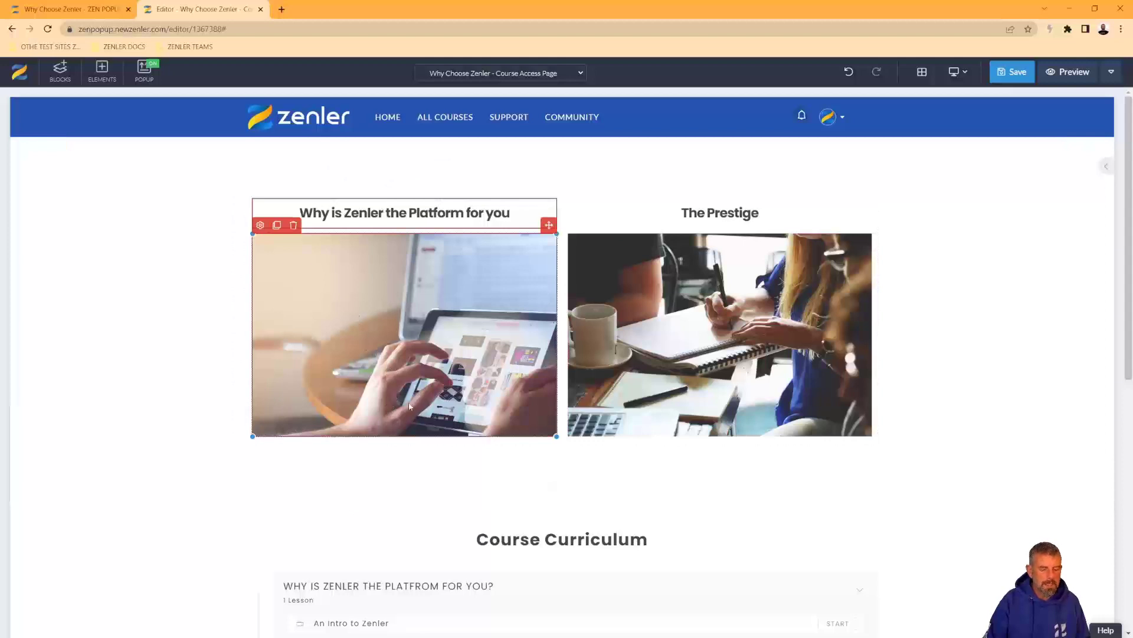
{"action": "left_click", "coordinate": [395, 214]}
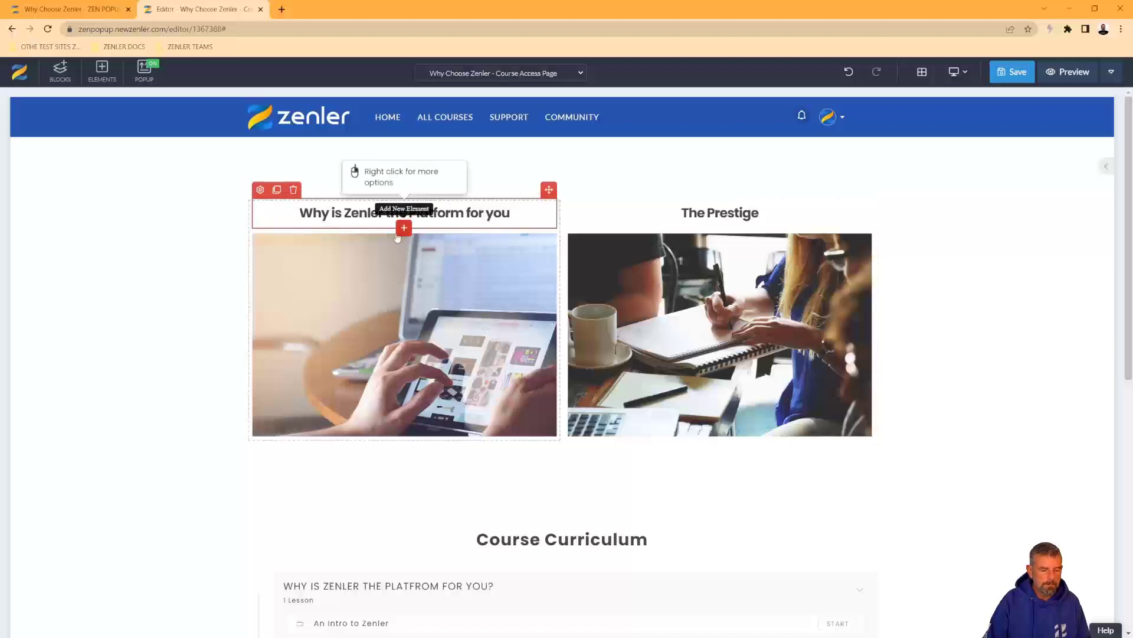
{"action": "left_click", "coordinate": [399, 232]}
{"action": "left_click", "coordinate": [181, 228]}
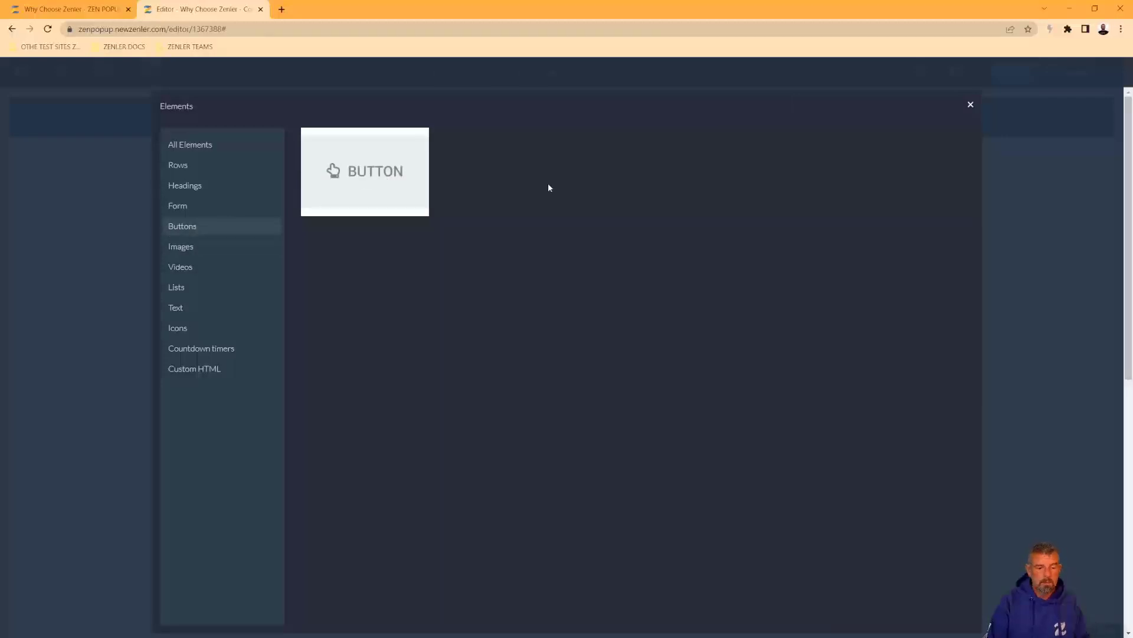
{"action": "left_click", "coordinate": [371, 173]}
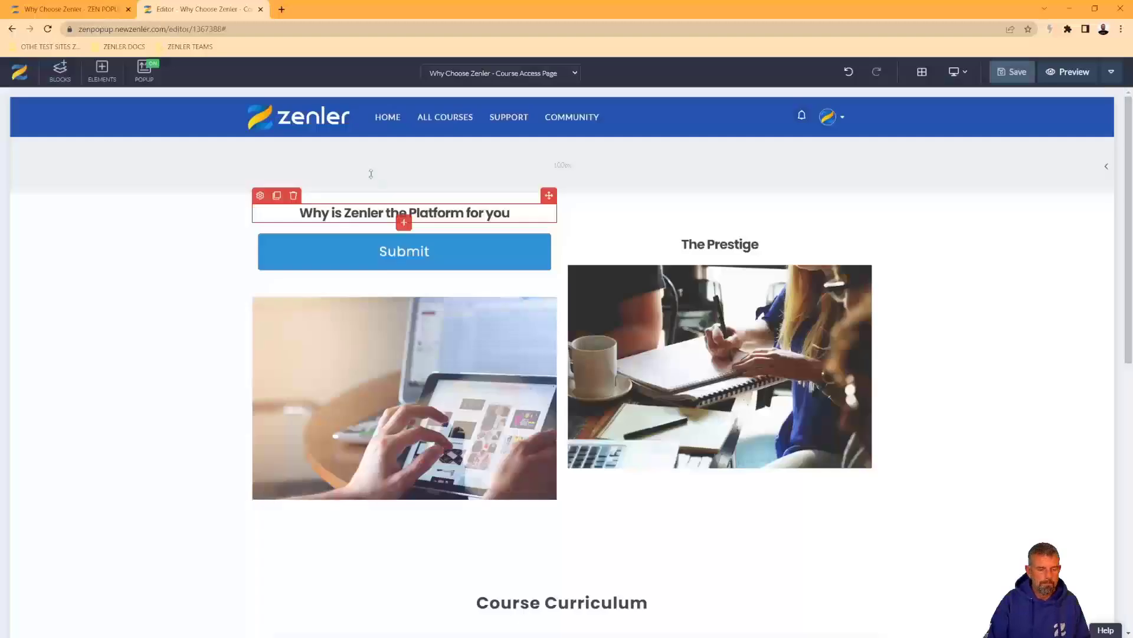
Reorder the first column so that the image sits directly below the heading and the button comes beneath it
{"action": "left_click", "coordinate": [450, 259]}
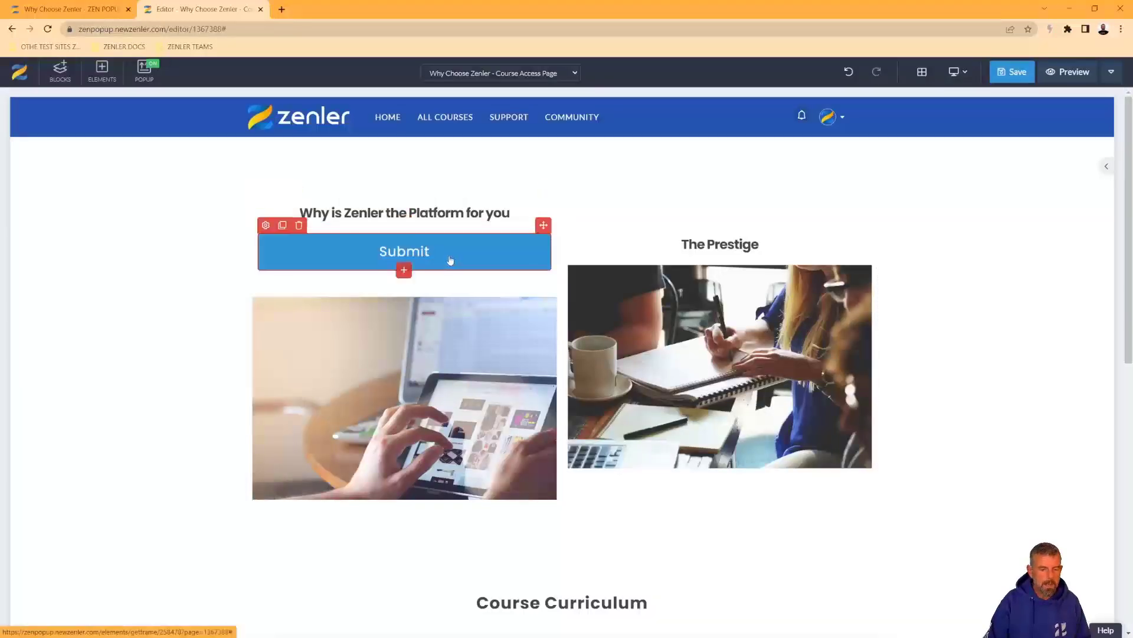
{"action": "left_click_drag", "start_coordinate": [544, 225], "coordinate": [376, 501]}
{"action": "left_click", "coordinate": [441, 385]}
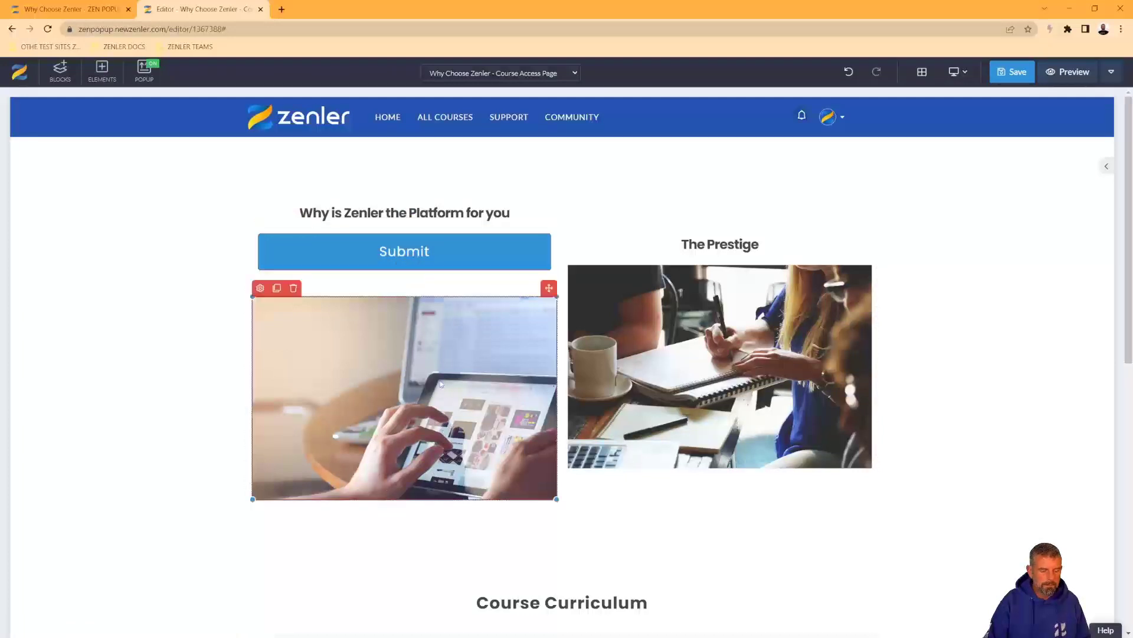
{"action": "left_click_drag", "start_coordinate": [549, 288], "coordinate": [442, 226]}
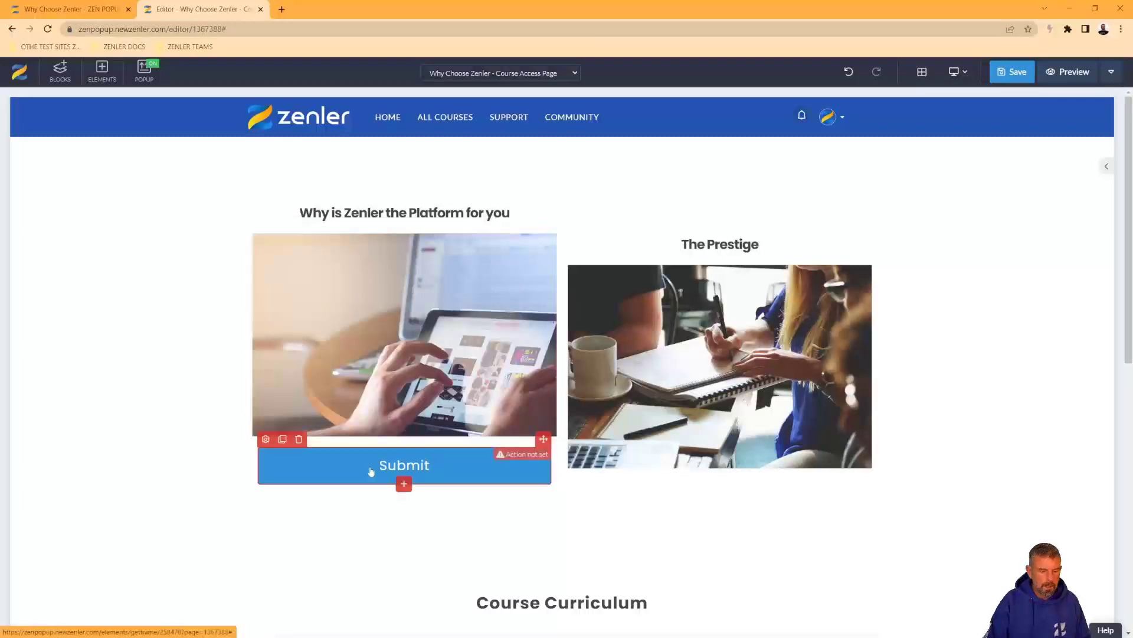
Style the button with an orange background, a border corner of 0 px and a font size of 18 px
{"action": "left_click", "coordinate": [266, 439]}
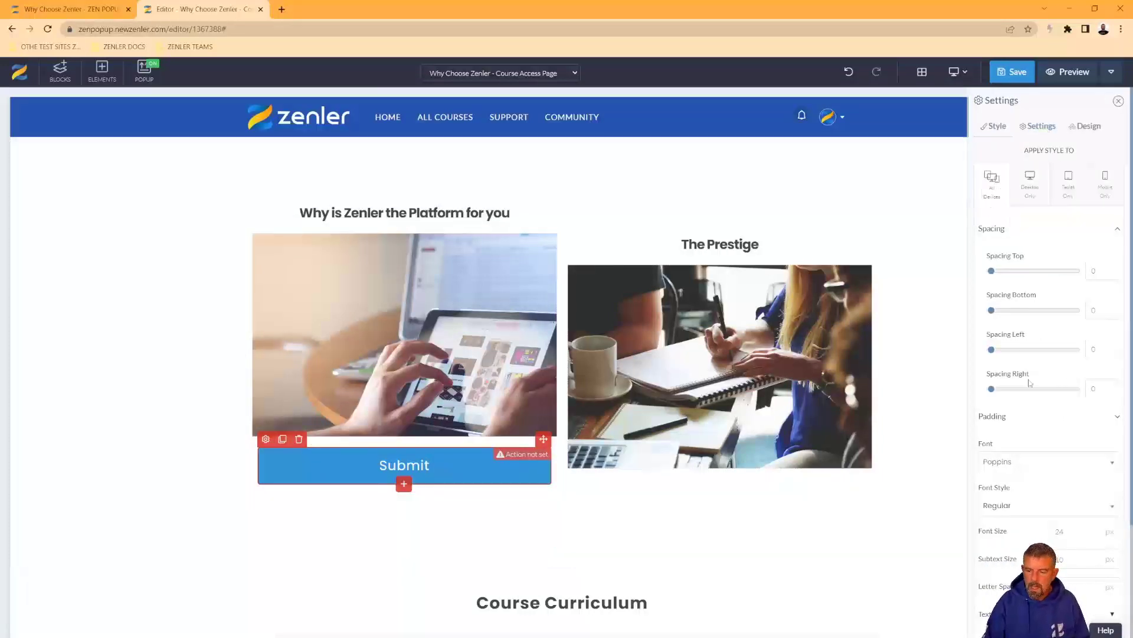
{"action": "scroll", "coordinate": [1028, 383], "scroll_direction": "down", "scroll_amount": 3}
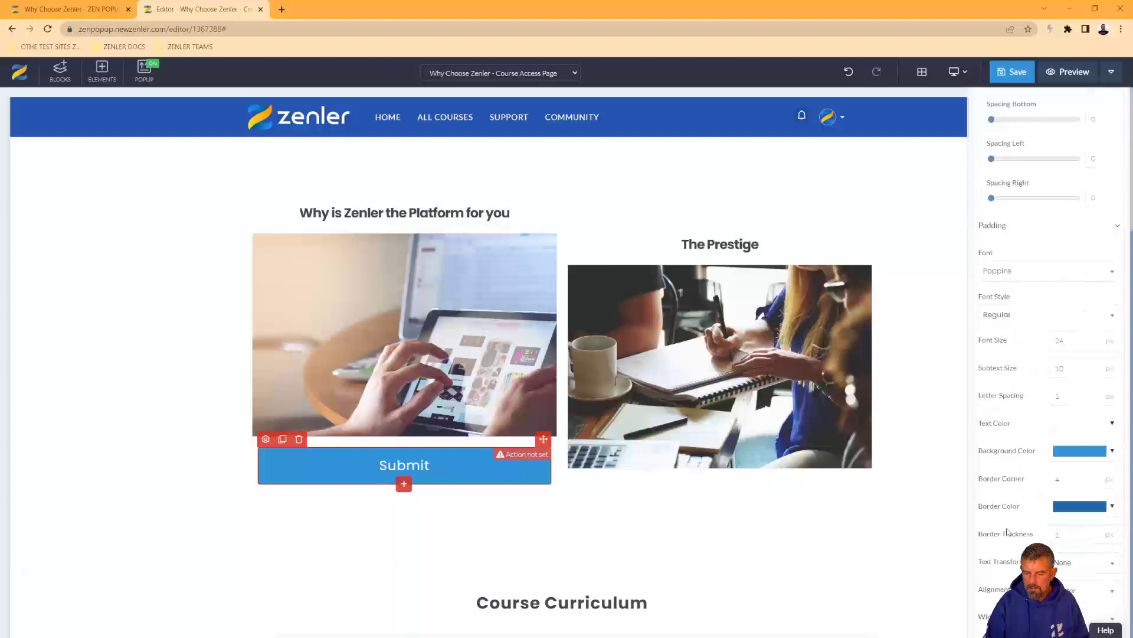
{"action": "double_click", "coordinate": [1051, 480]}
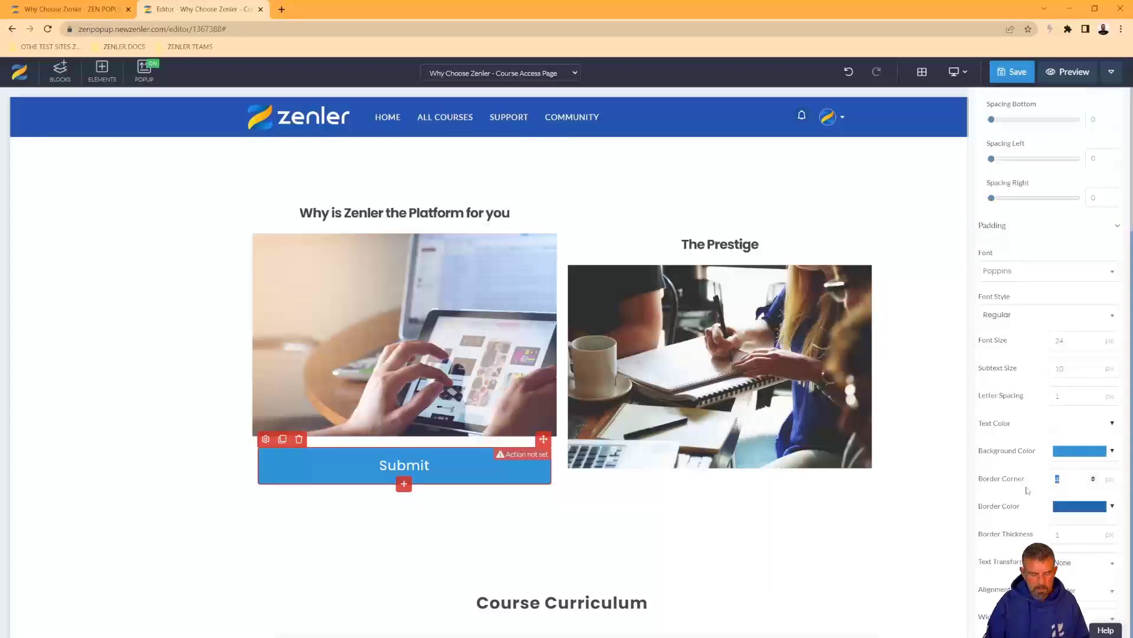
{"action": "left_click", "coordinate": [1112, 452]}
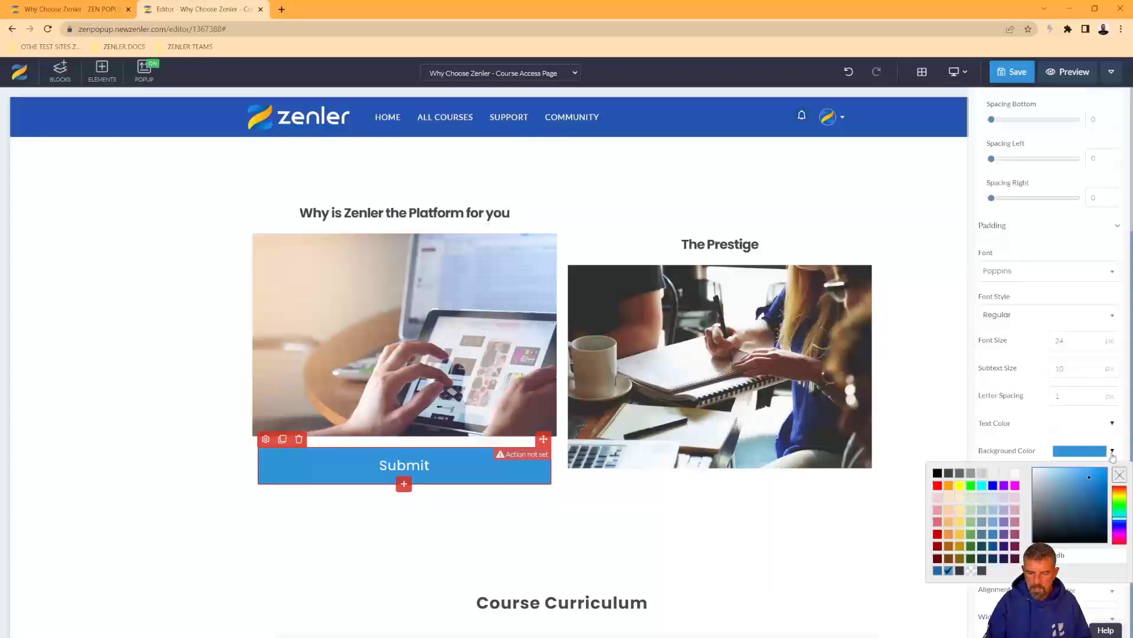
{"action": "left_click", "coordinate": [948, 485]}
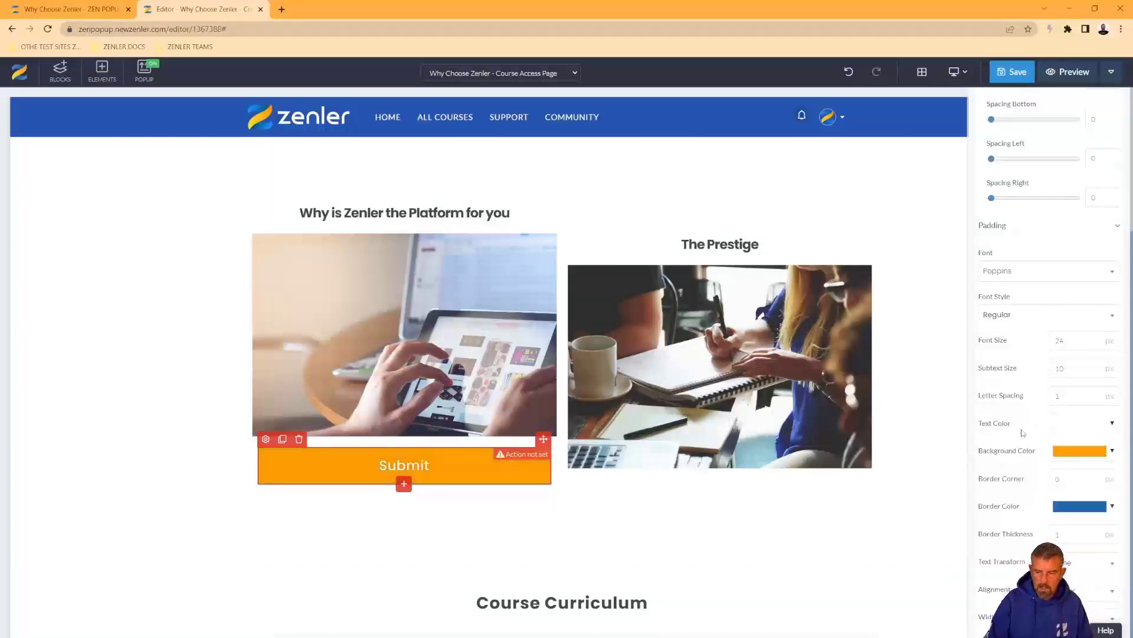
{"action": "scroll", "coordinate": [1023, 433], "scroll_direction": "up", "scroll_amount": 1}
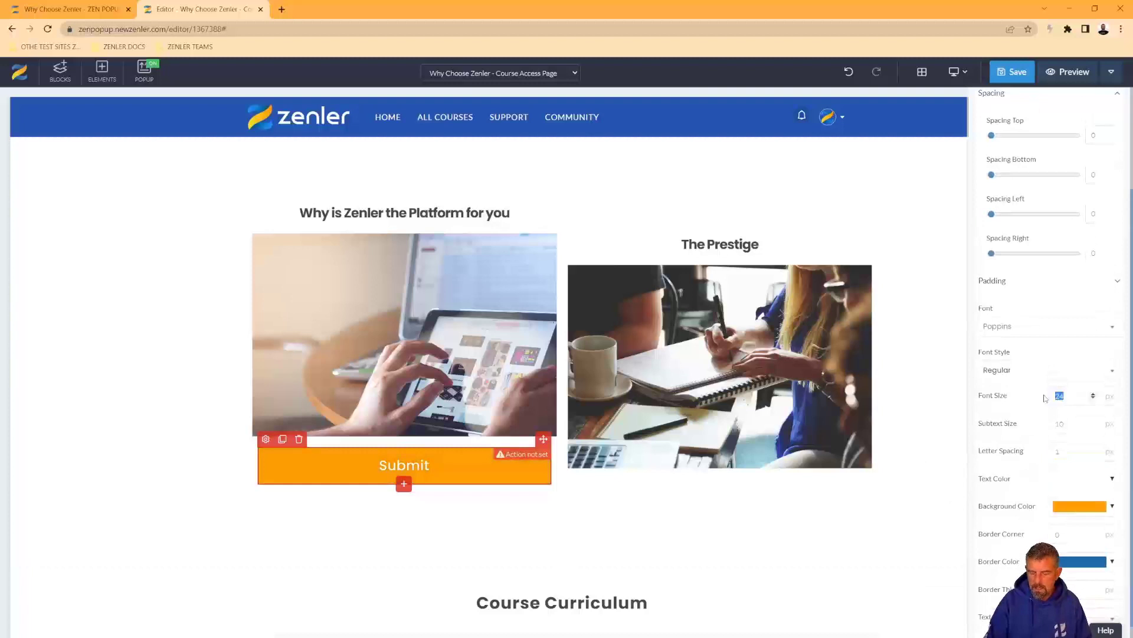
{"action": "type", "text": "18"}
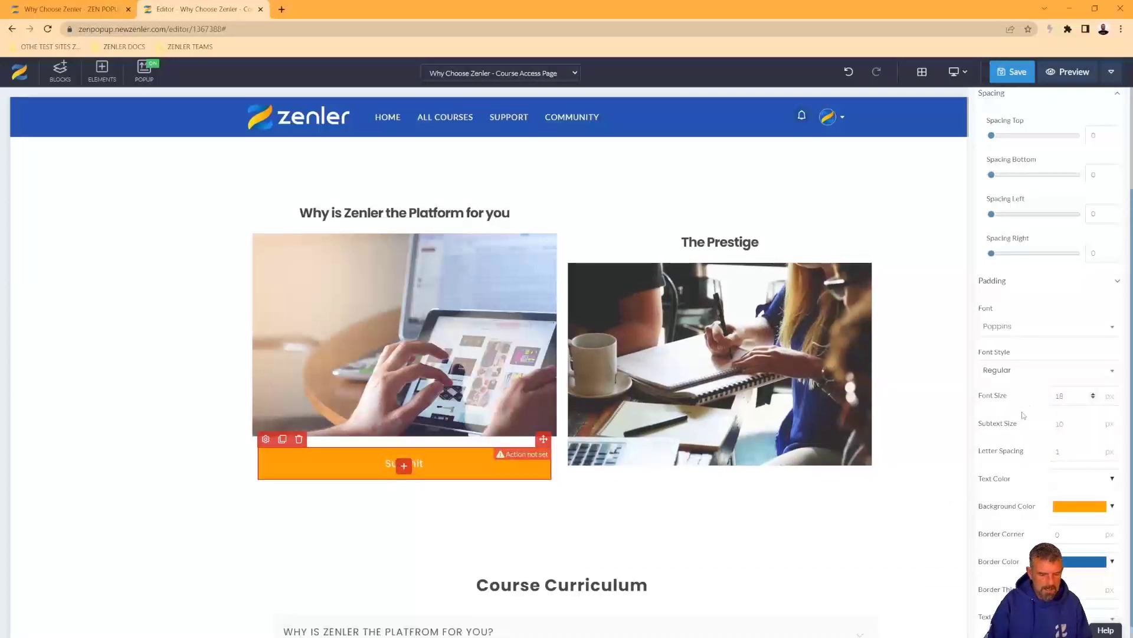
{"action": "scroll", "coordinate": [1024, 281], "scroll_direction": "up", "scroll_amount": 3}
Change the button's text to "JUMP INTO THE TRAINING >>" and return to its style options
{"action": "left_click", "coordinate": [1040, 125]}
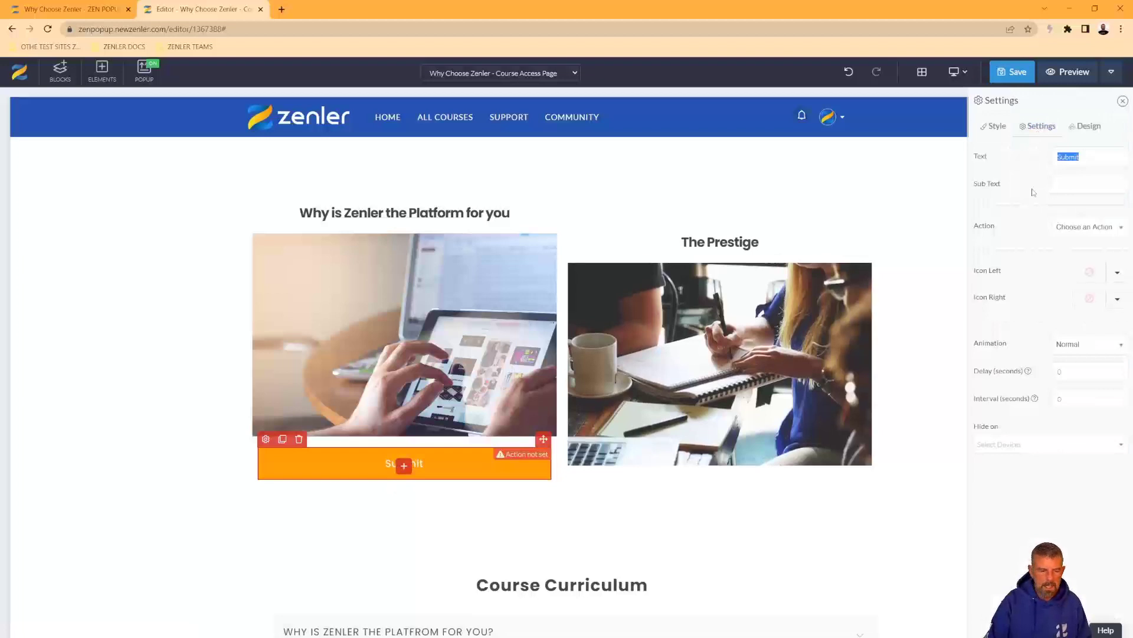
{"action": "type", "text": "JUMP INTO"}
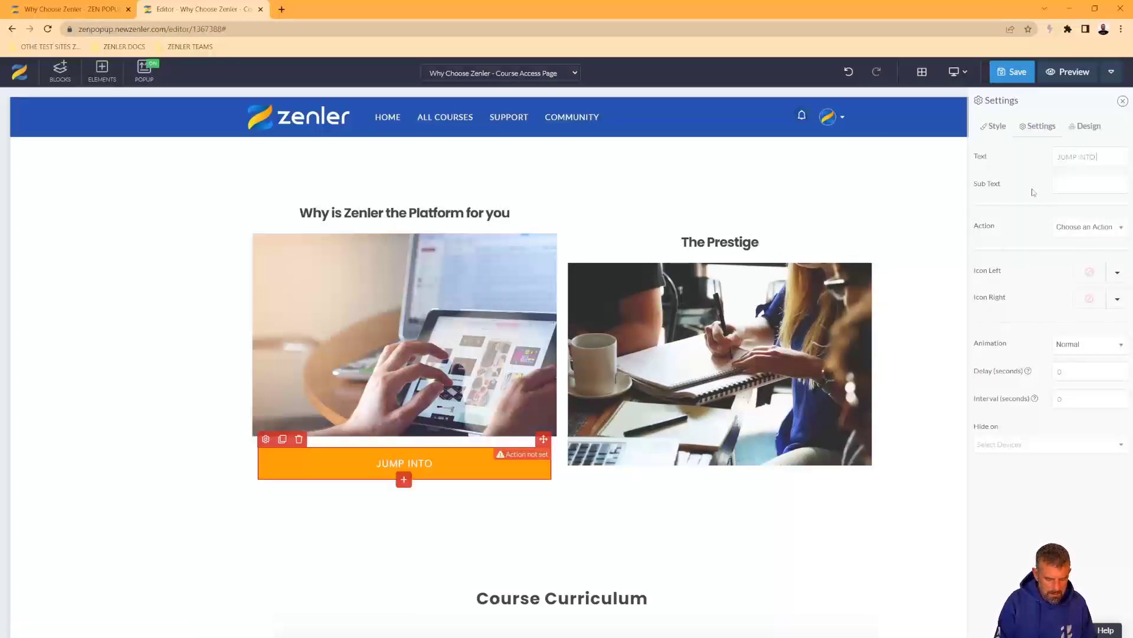
{"action": "type", "text": " THE TRAINING"}
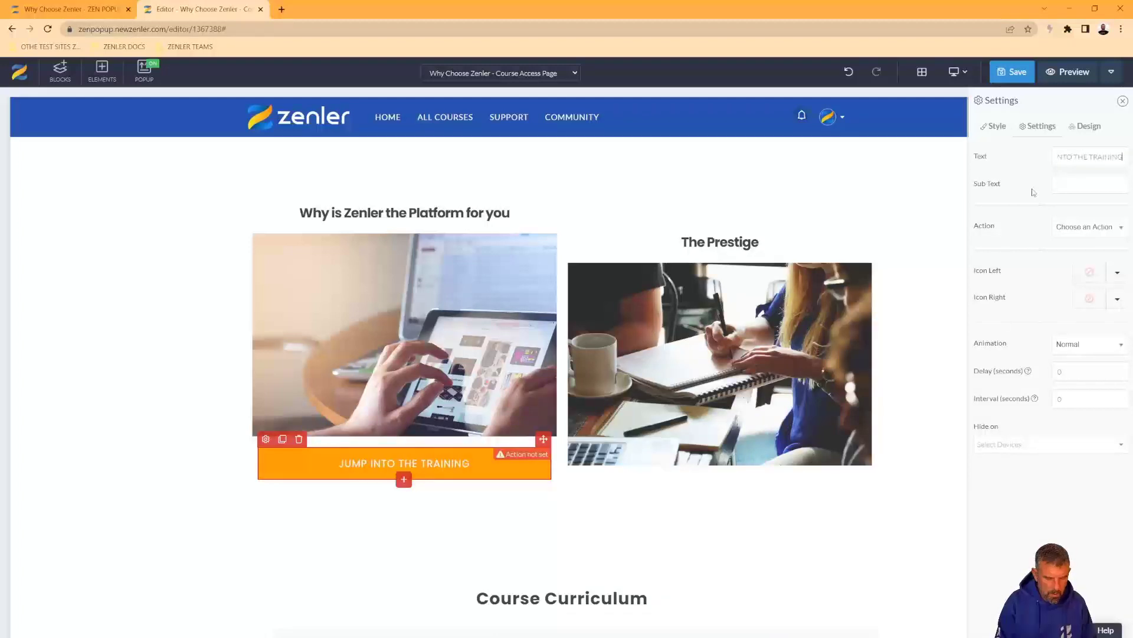
{"action": "type", "text": " >>"}
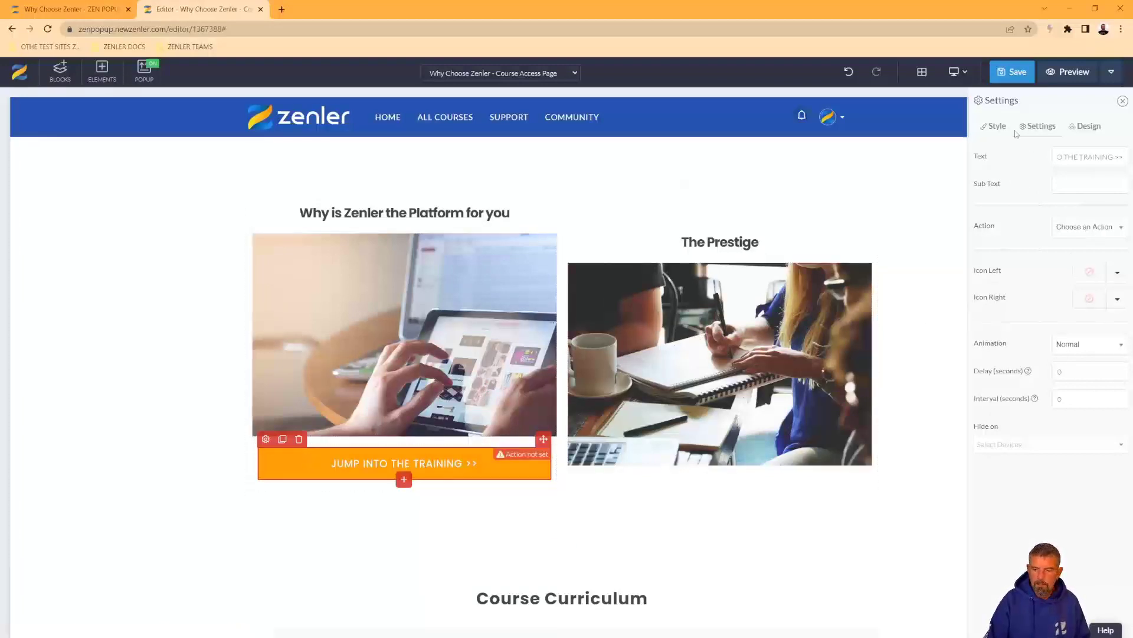
{"action": "left_click", "coordinate": [995, 127]}
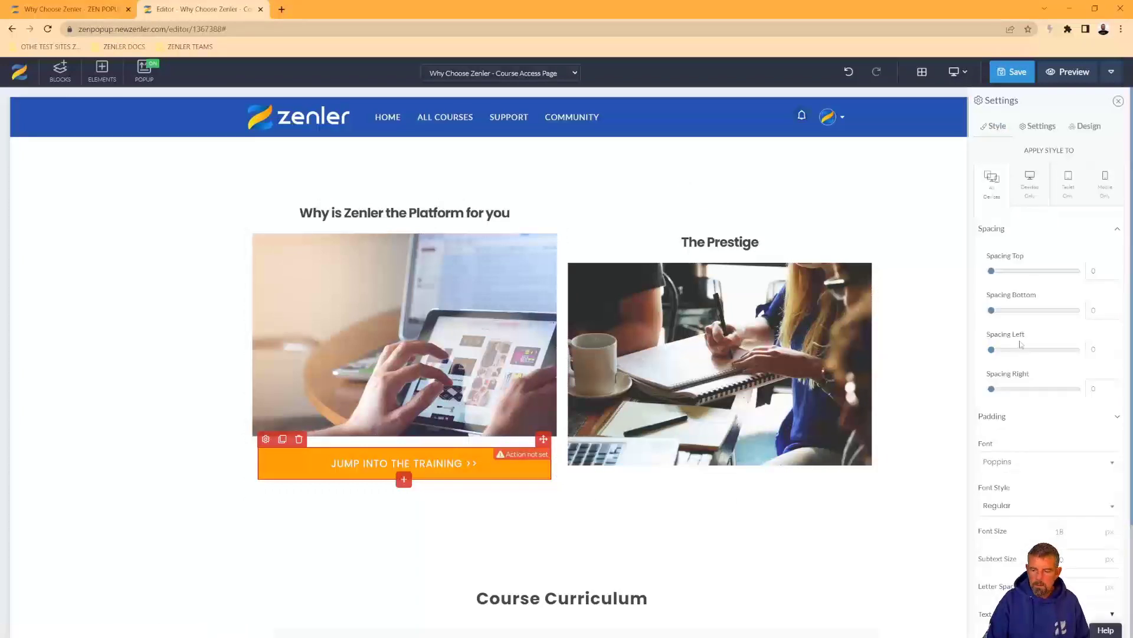
Duplicate the orange button, move the copy below the image under The Prestige, and clone the whole two-column row
{"action": "left_click", "coordinate": [1116, 420]}
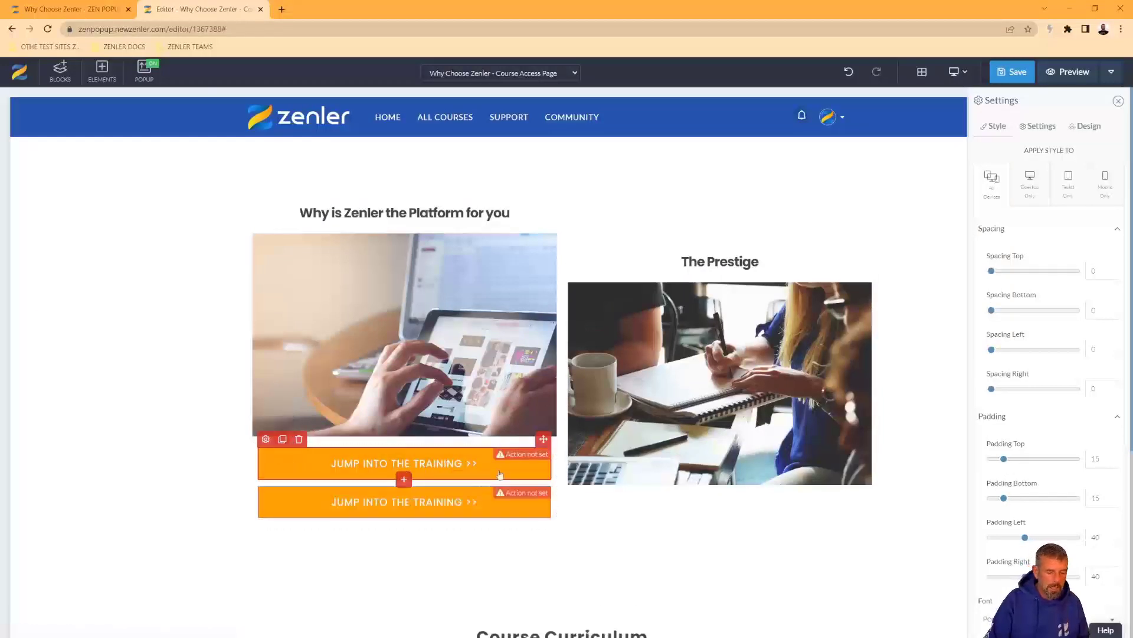
{"action": "left_click_drag", "start_coordinate": [543, 440], "coordinate": [636, 487]}
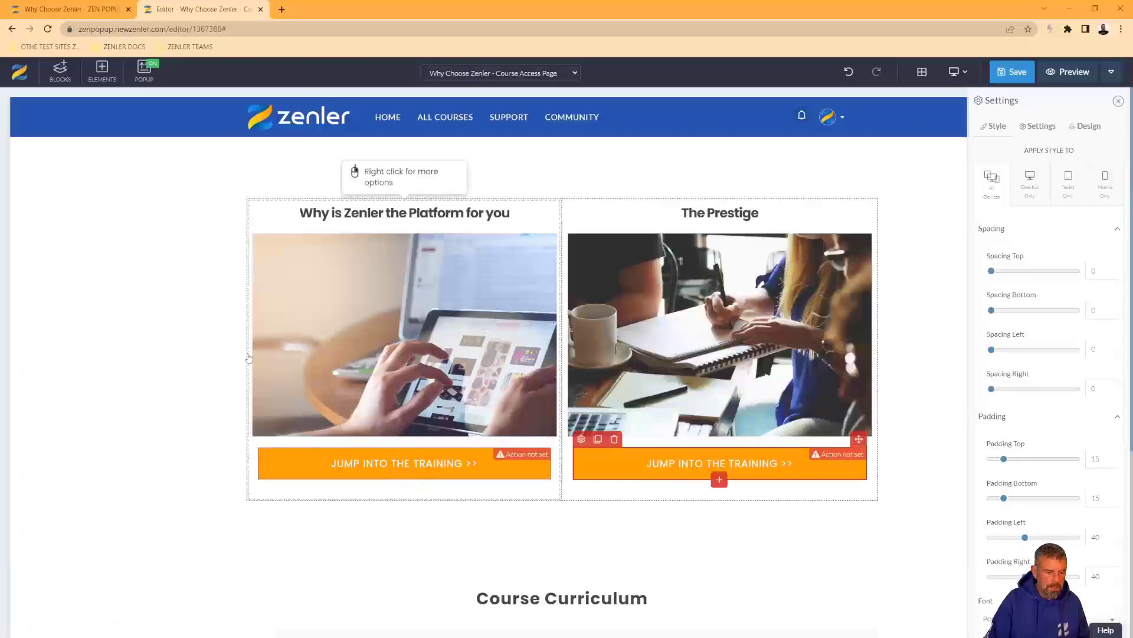
{"action": "left_click", "coordinate": [248, 356]}
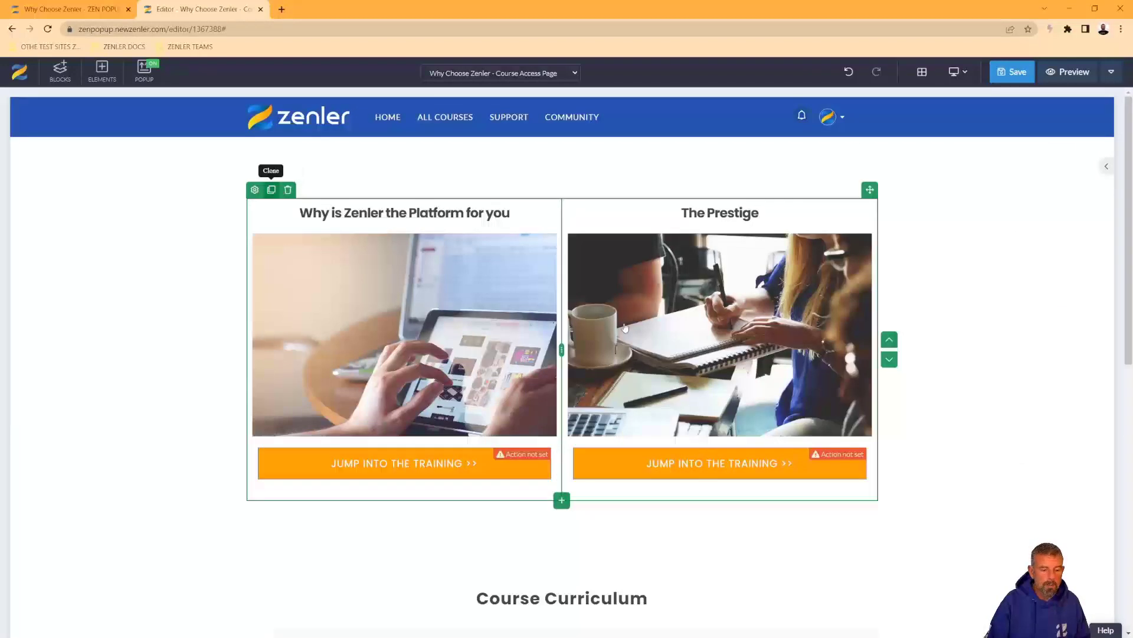
Change the first column's heading in the cloned row to "Our Educational Resources"
{"action": "scroll", "coordinate": [644, 322], "scroll_direction": "down", "scroll_amount": 5}
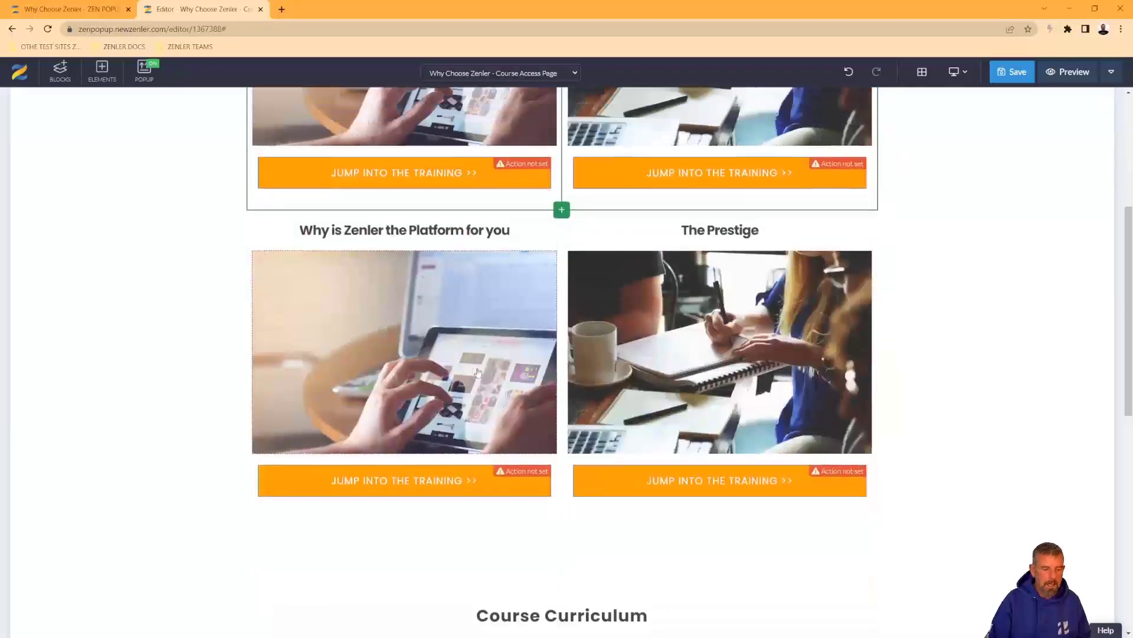
{"action": "scroll", "coordinate": [478, 372], "scroll_direction": "down", "scroll_amount": 7}
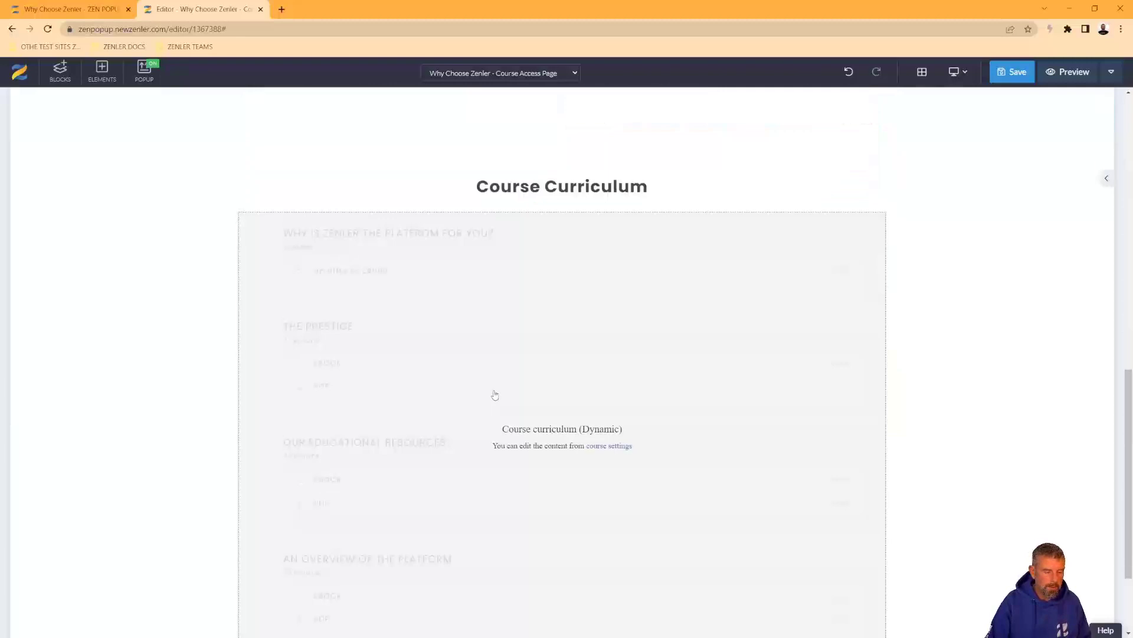
{"action": "scroll", "coordinate": [174, 336], "scroll_direction": "up", "scroll_amount": 5}
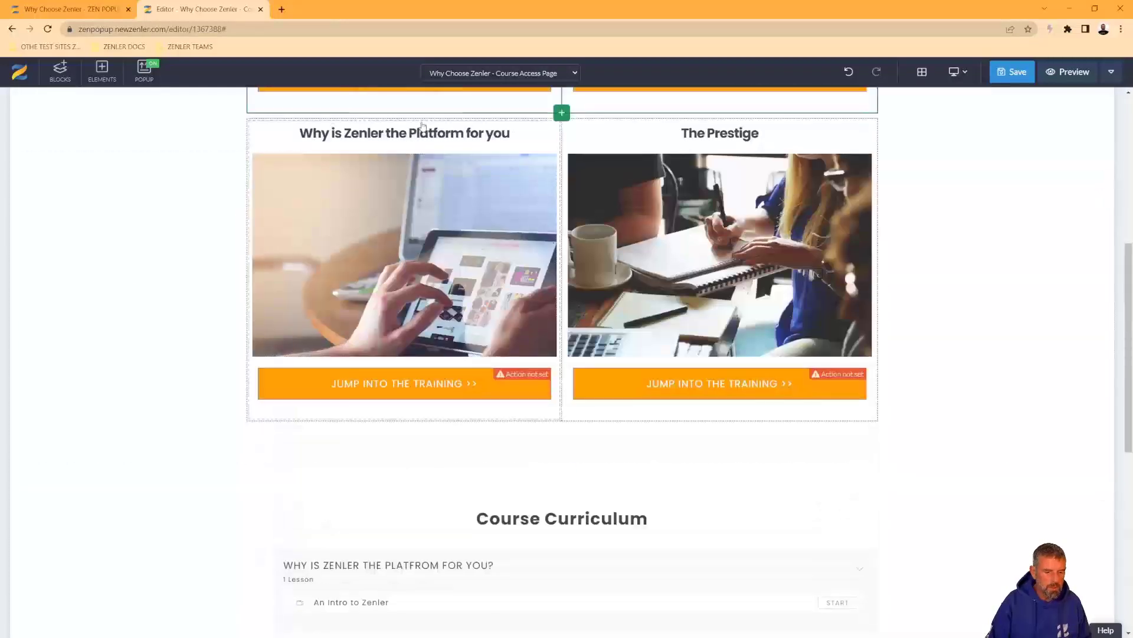
{"action": "left_click", "coordinate": [521, 134]}
{"action": "left_click_drag", "start_coordinate": [522, 133], "coordinate": [286, 129]}
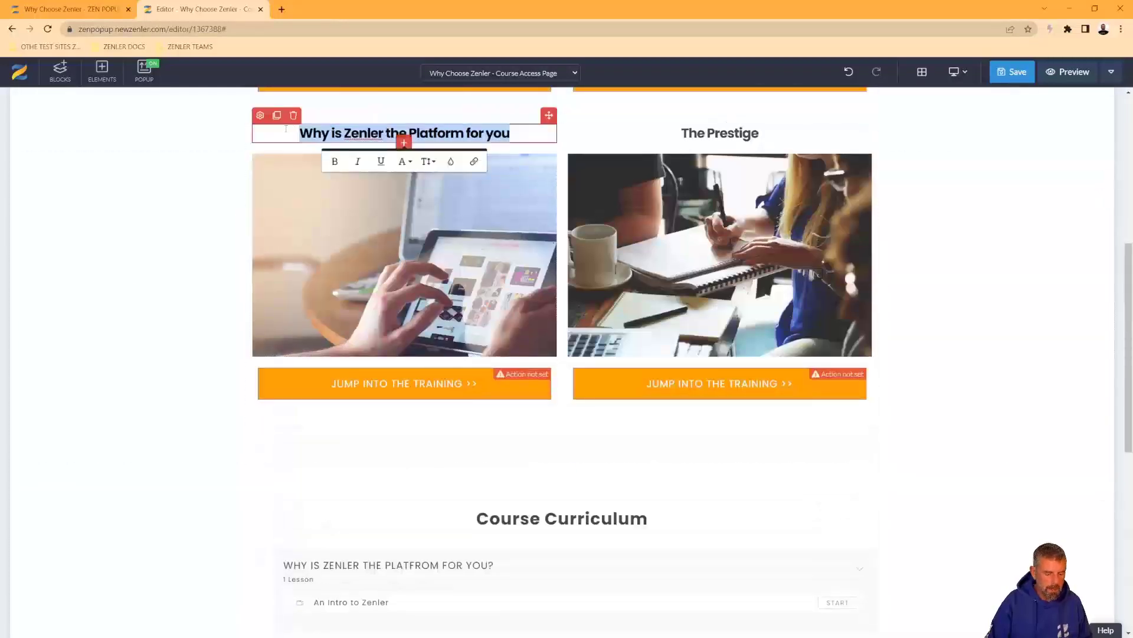
{"action": "type", "text": "Our Educational REsources"}
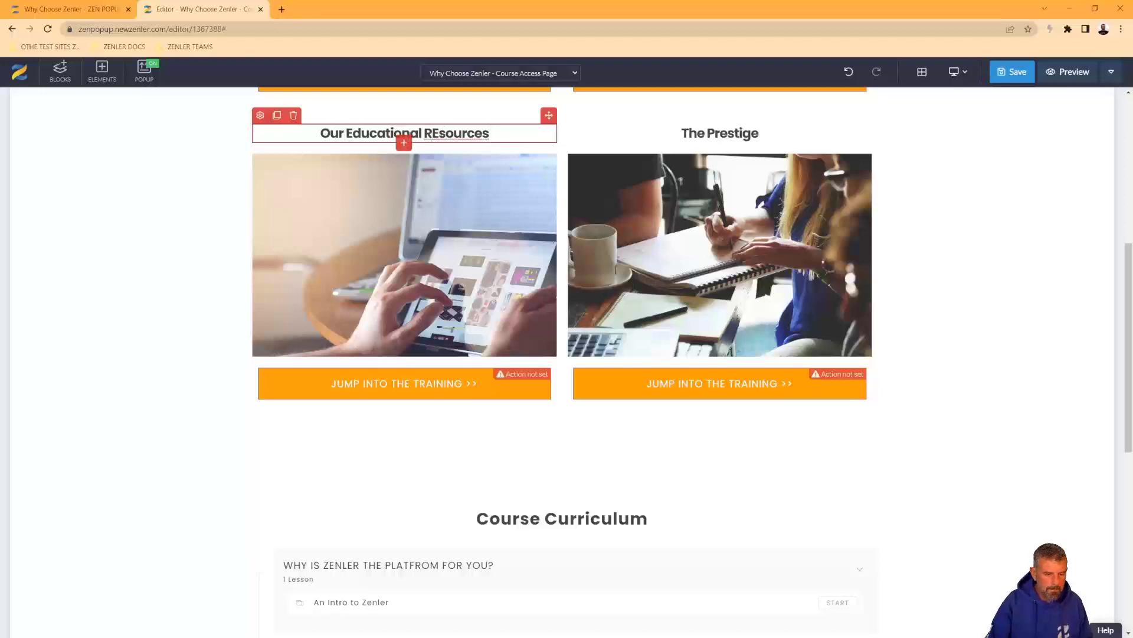
{"action": "key", "text": "BackSpace"}
{"action": "type", "text": "e"}
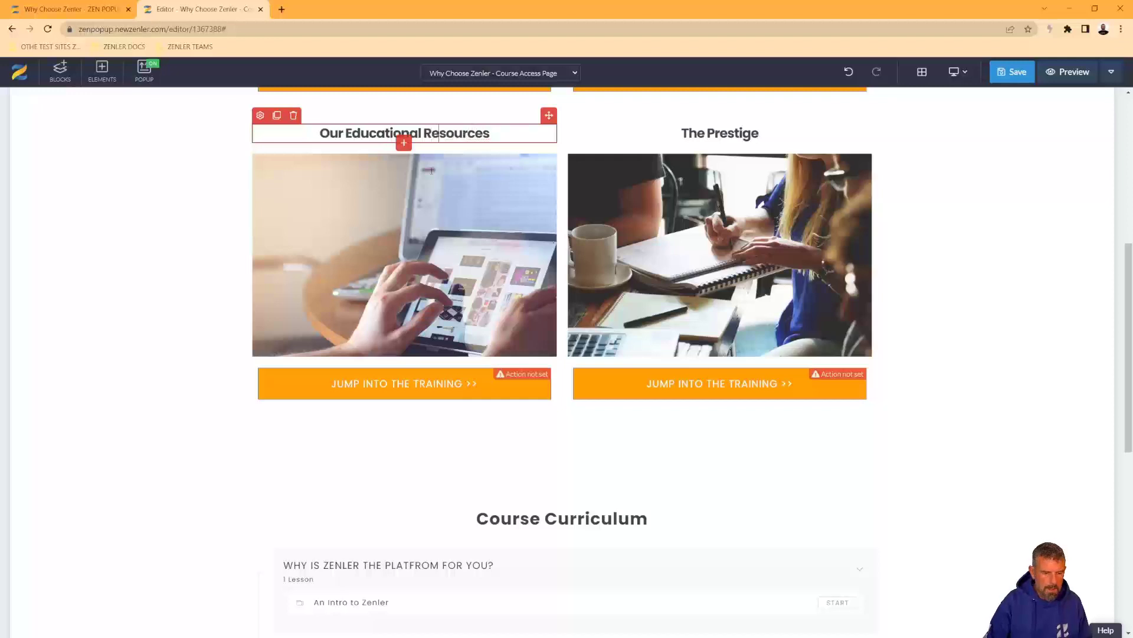
Change the second column's heading in the cloned row to "An overview of the Platform"
{"action": "scroll", "coordinate": [221, 392], "scroll_direction": "down", "scroll_amount": 8}
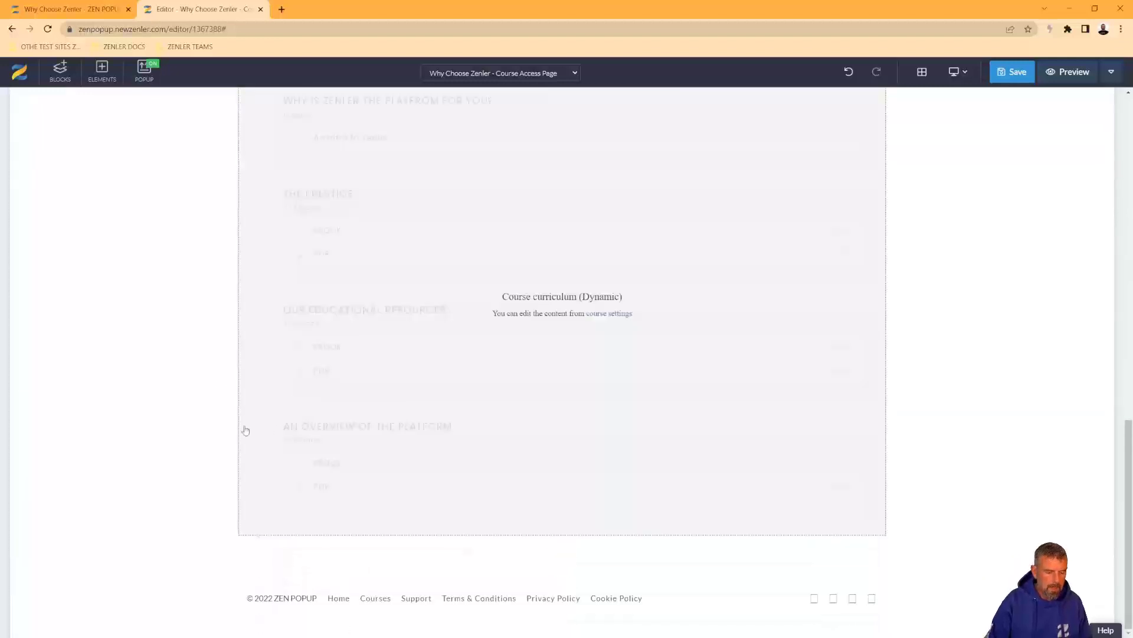
{"action": "scroll", "coordinate": [213, 374], "scroll_direction": "up", "scroll_amount": 8}
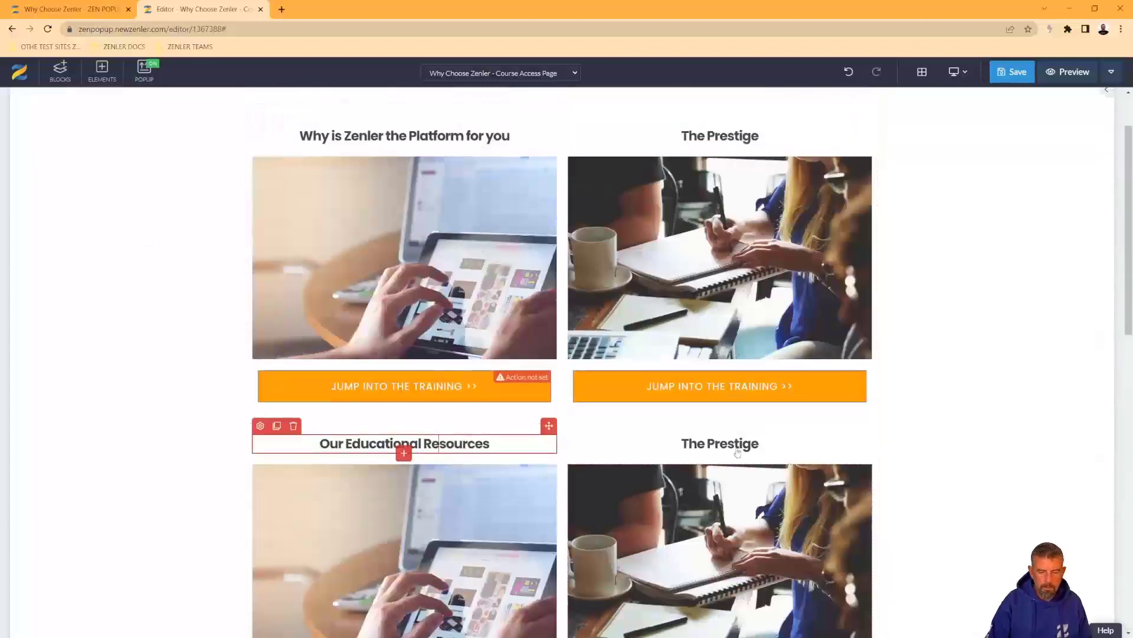
{"action": "left_click", "coordinate": [737, 452]}
{"action": "triple_click", "coordinate": [737, 453]}
{"action": "type", "text": "An overview"}
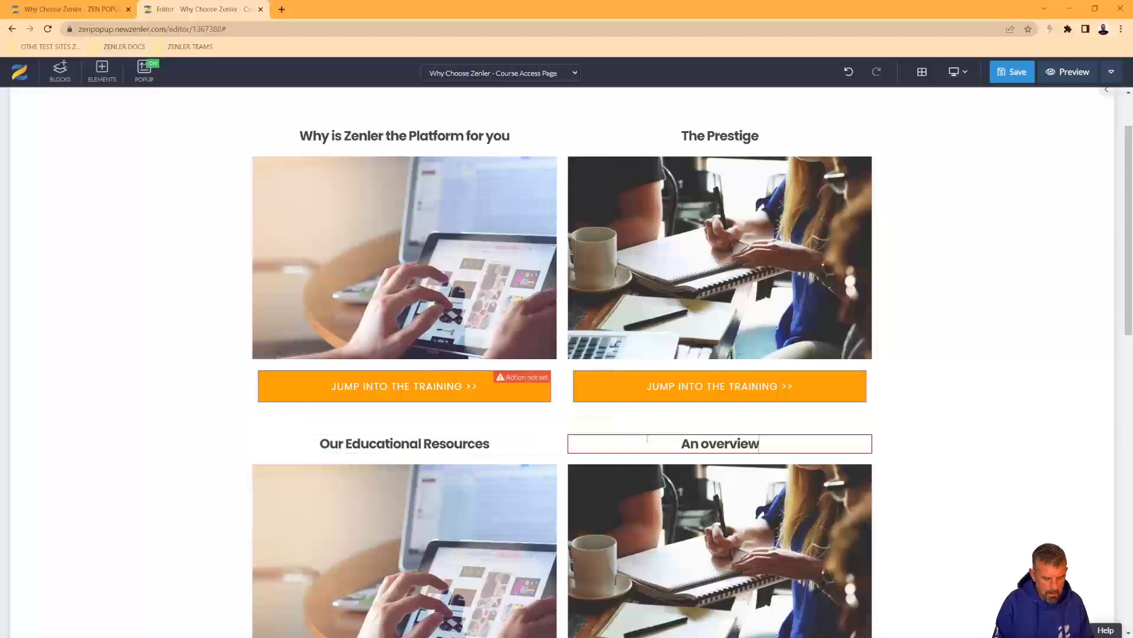
{"action": "type", "text": " of the Pla"}
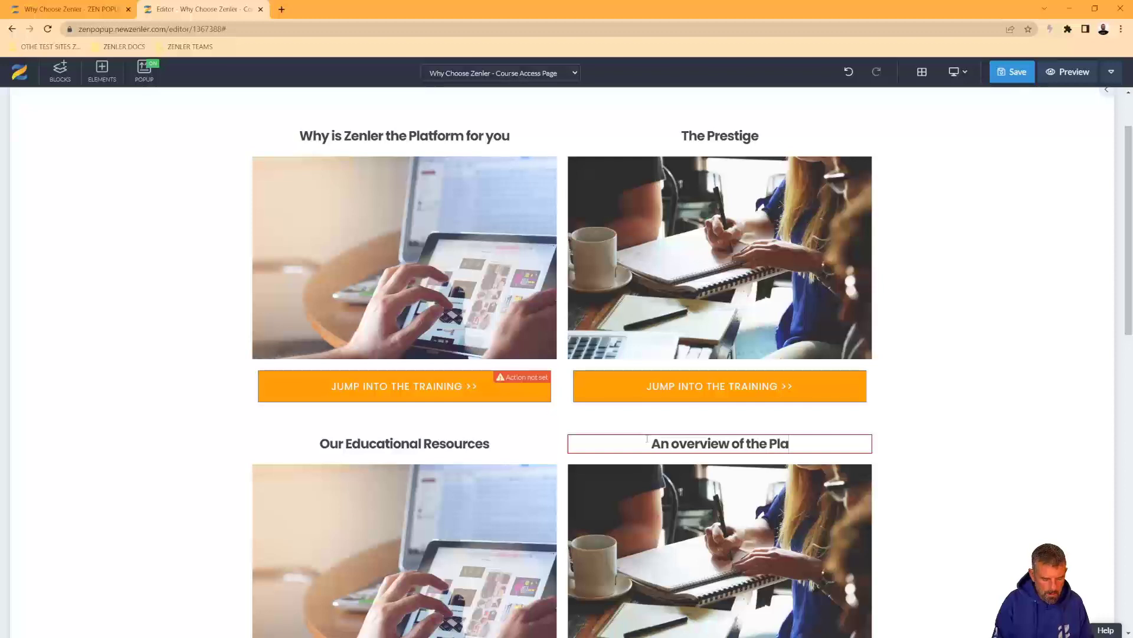
{"action": "type", "text": "tform"}
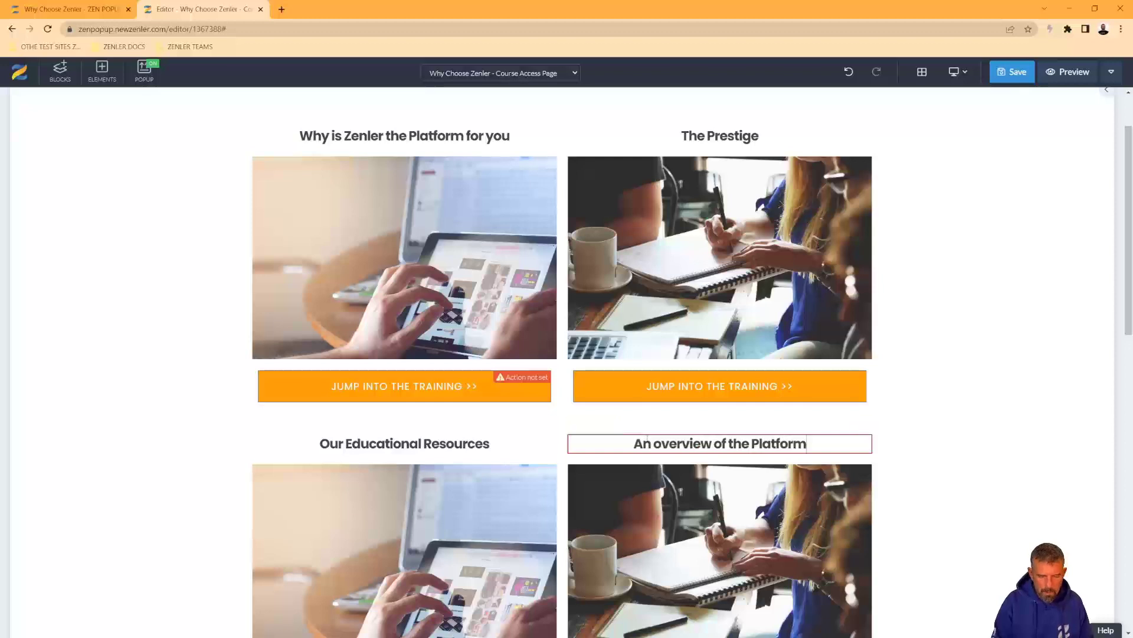
Add a full-width 100% row below the first two-column row and insert a Heading 1 element in it
{"action": "scroll", "coordinate": [637, 425], "scroll_direction": "down", "scroll_amount": 5}
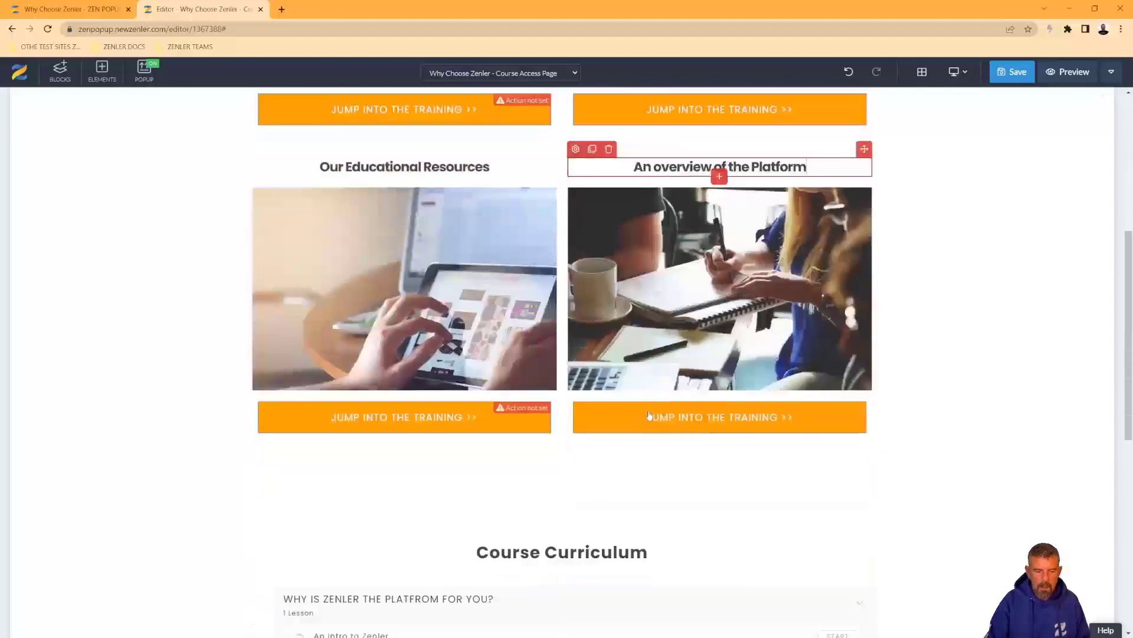
{"action": "scroll", "coordinate": [634, 408], "scroll_direction": "up", "scroll_amount": 3}
{"action": "scroll", "coordinate": [635, 408], "scroll_direction": "up", "scroll_amount": 1}
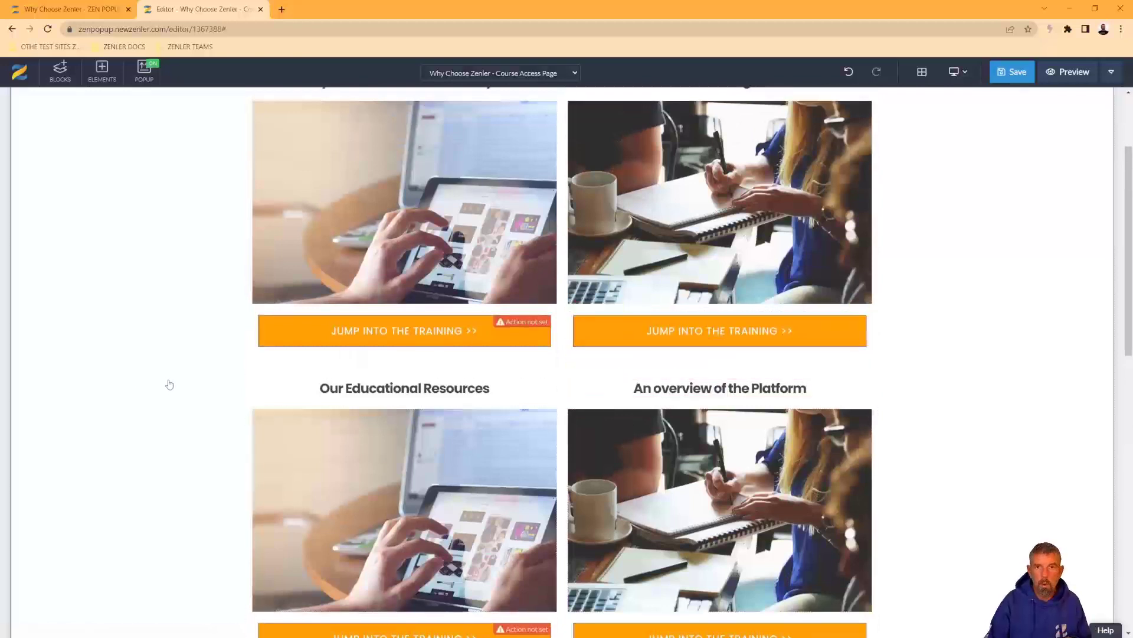
{"action": "scroll", "coordinate": [487, 369], "scroll_direction": "up", "scroll_amount": 1}
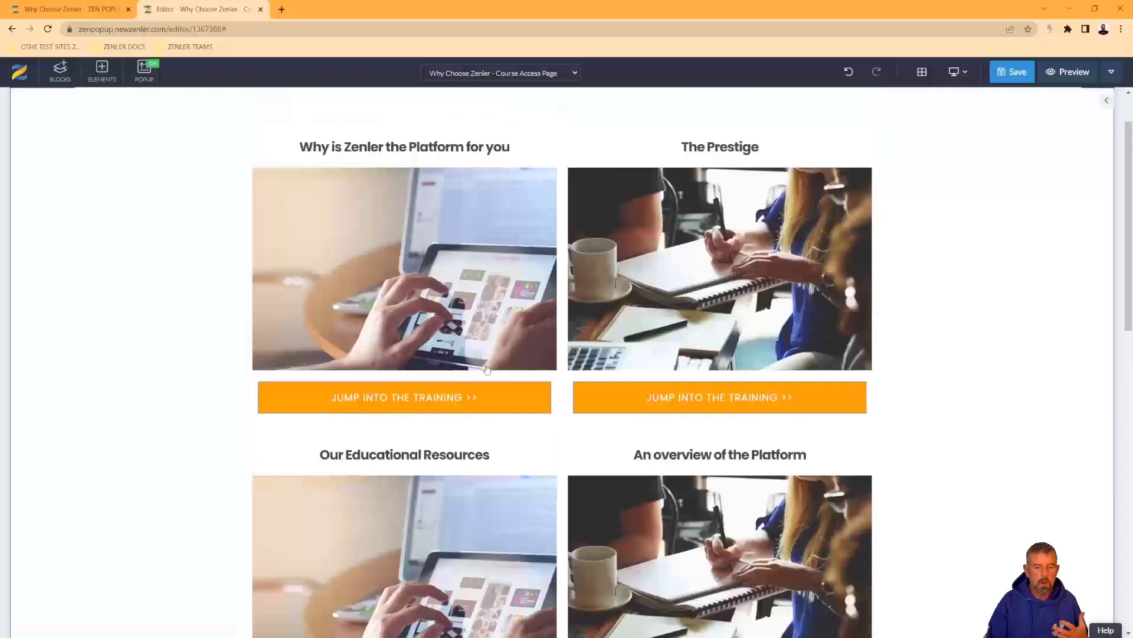
{"action": "scroll", "coordinate": [487, 369], "scroll_direction": "up", "scroll_amount": 1}
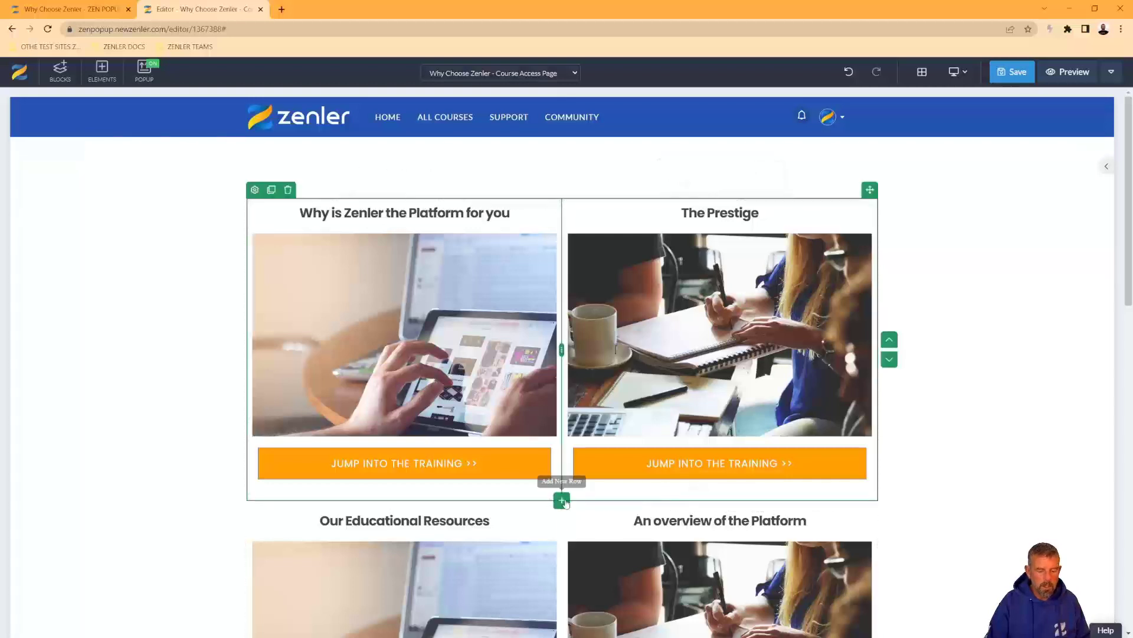
{"action": "left_click", "coordinate": [562, 500]}
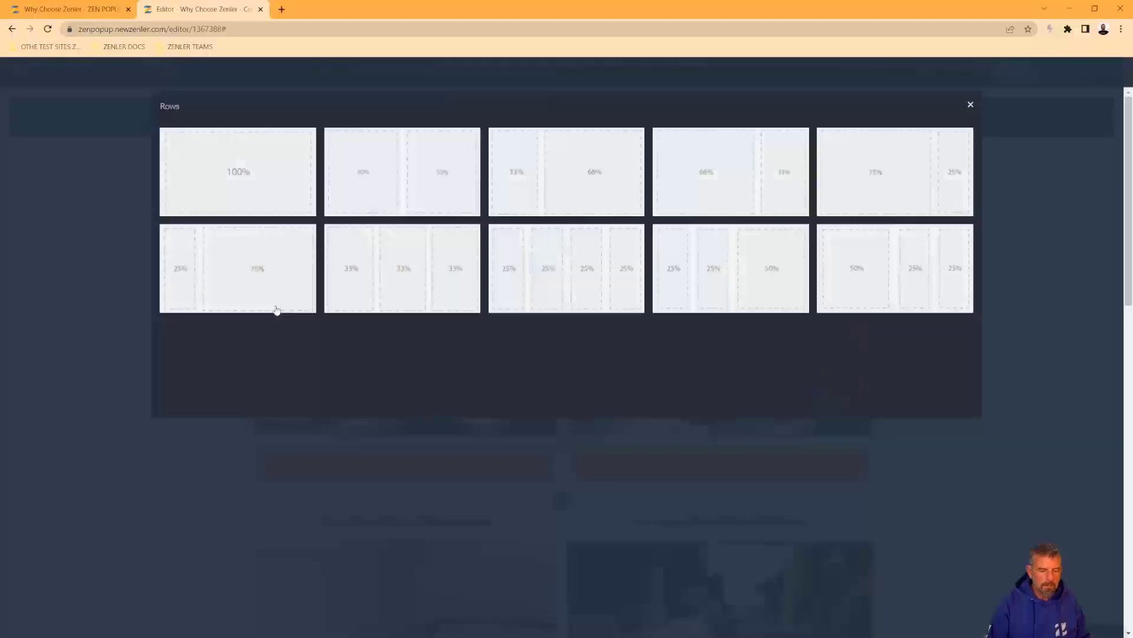
{"action": "left_click", "coordinate": [249, 182]}
{"action": "left_click", "coordinate": [561, 524]}
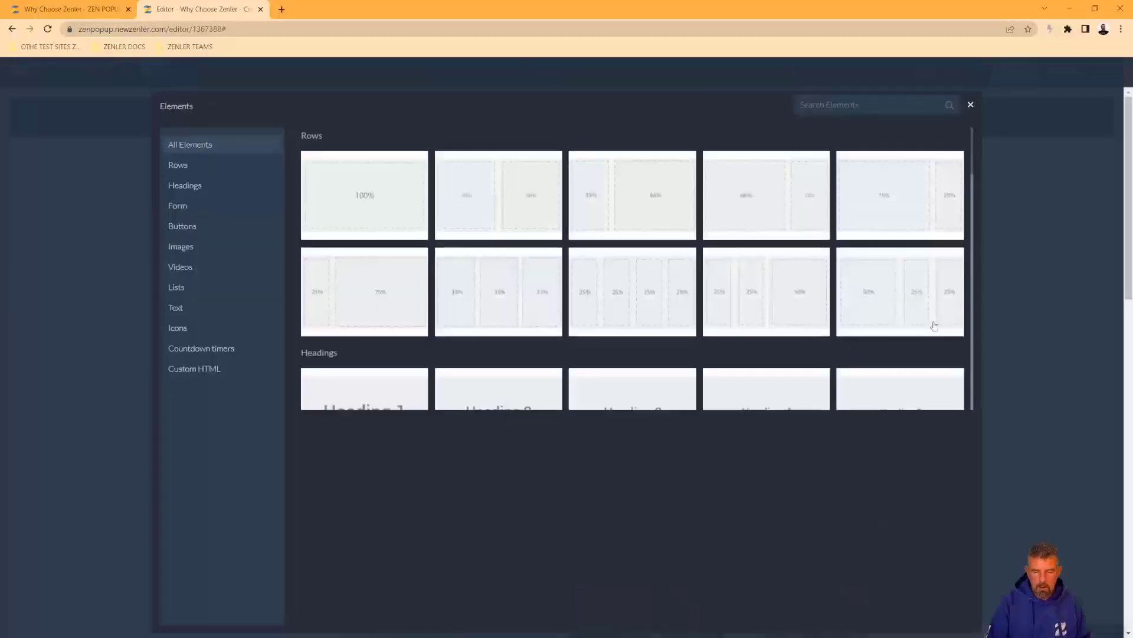
{"action": "left_click", "coordinate": [201, 186]}
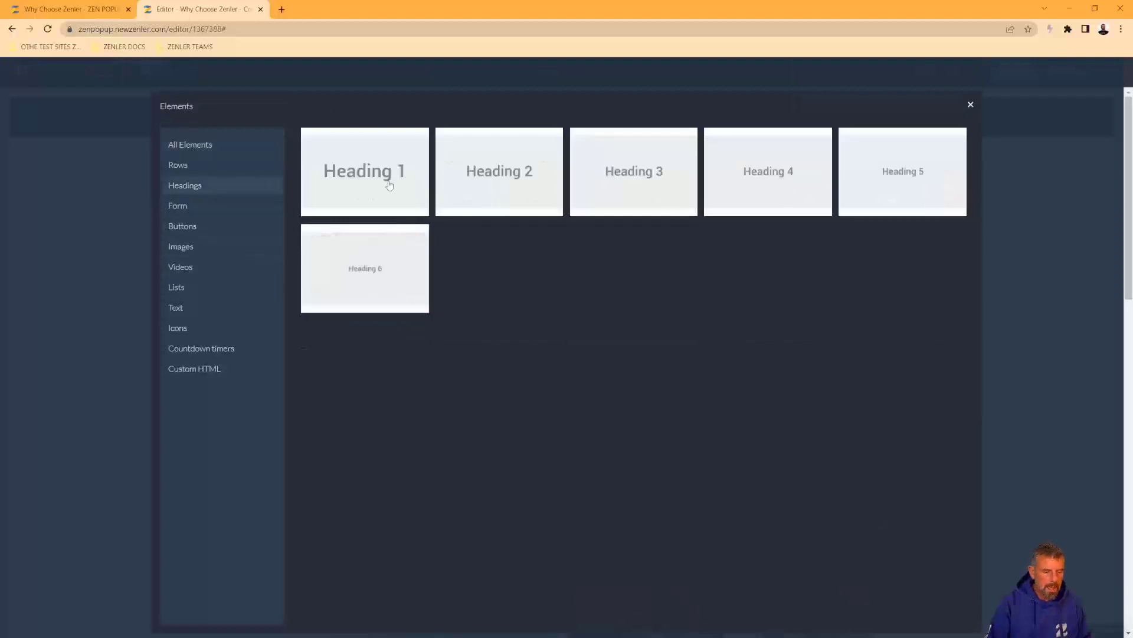
{"action": "left_click", "coordinate": [394, 192]}
Set the new heading's text to "YOUR COURSE CONTENT" and move it above the first two-column row
{"action": "left_click", "coordinate": [657, 529]}
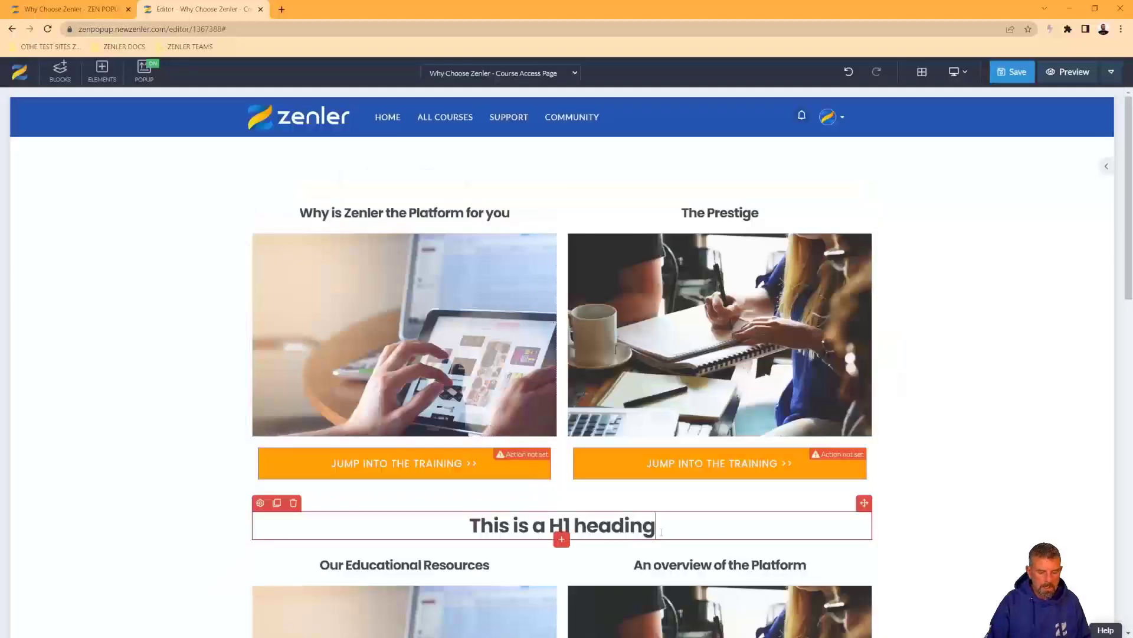
{"action": "left_click_drag", "start_coordinate": [657, 529], "coordinate": [422, 523]}
{"action": "type", "text": "YOUR"}
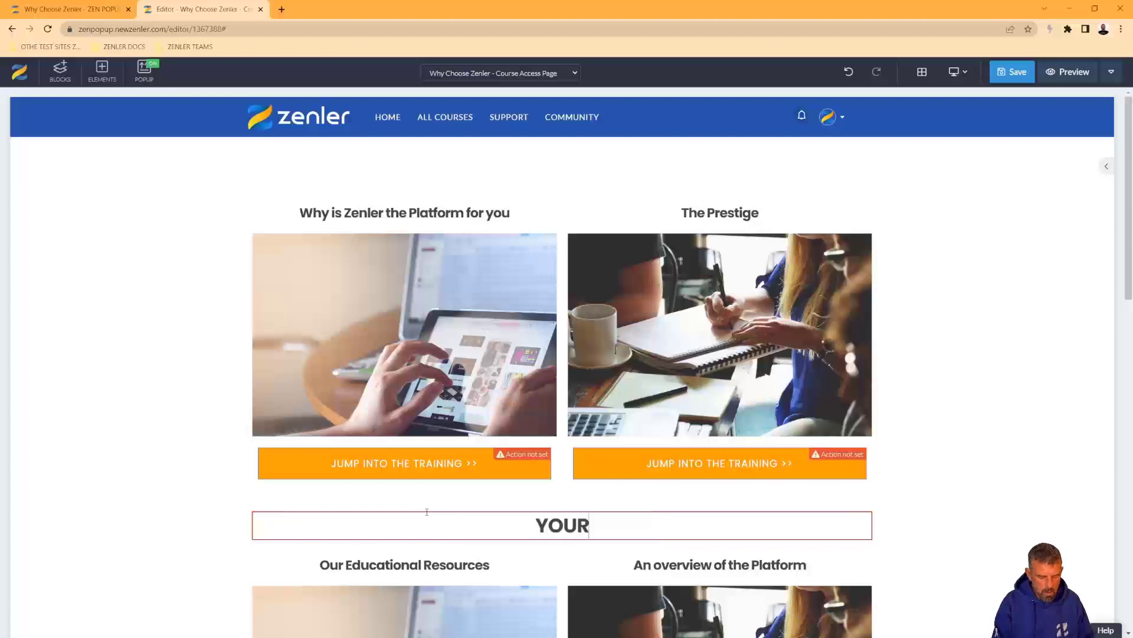
{"action": "type", "text": " COURSE CON"}
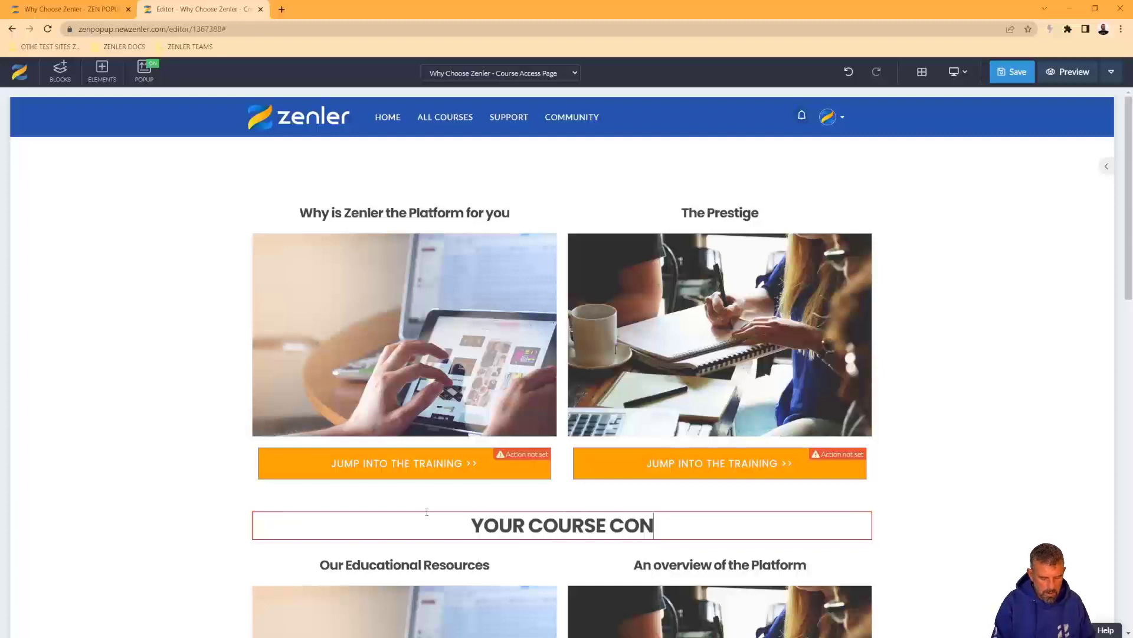
{"action": "type", "text": "TENT"}
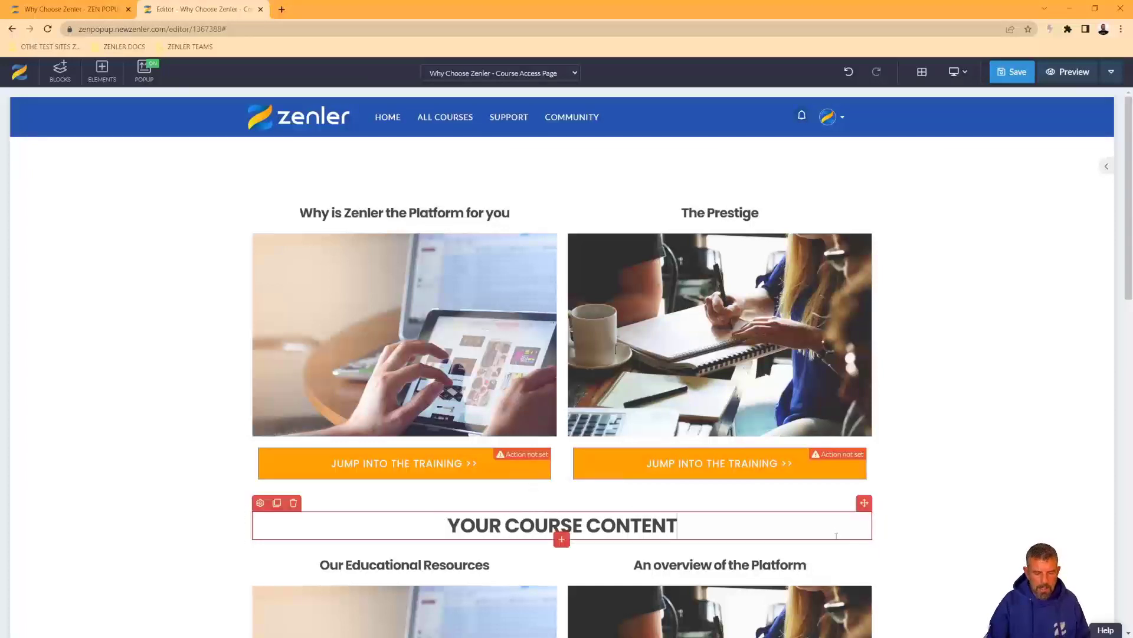
{"action": "left_click_drag", "start_coordinate": [865, 502], "coordinate": [837, 319]}
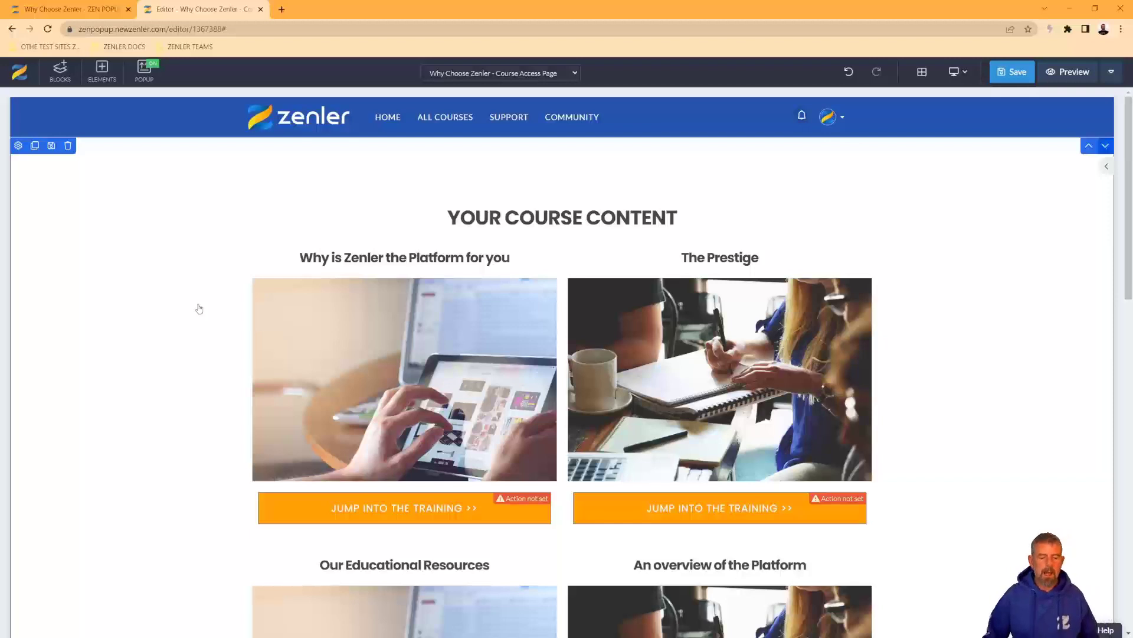
Review the page down to the Course Curriculum section and save the changes
{"action": "scroll", "coordinate": [165, 322], "scroll_direction": "down", "scroll_amount": 4}
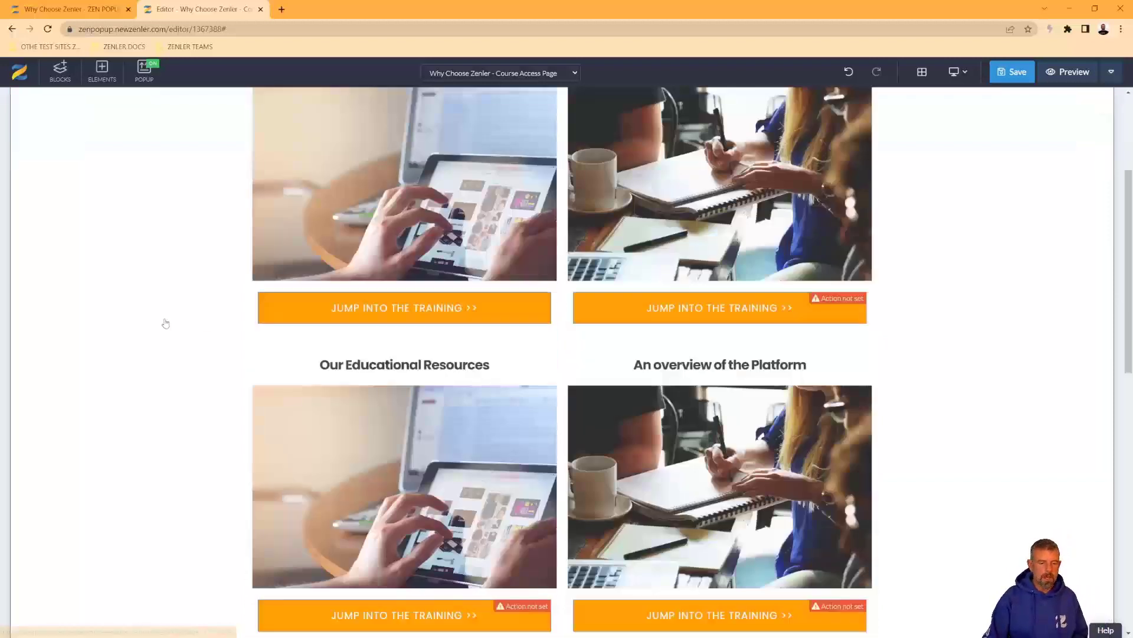
{"action": "scroll", "coordinate": [401, 419], "scroll_direction": "down", "scroll_amount": 3}
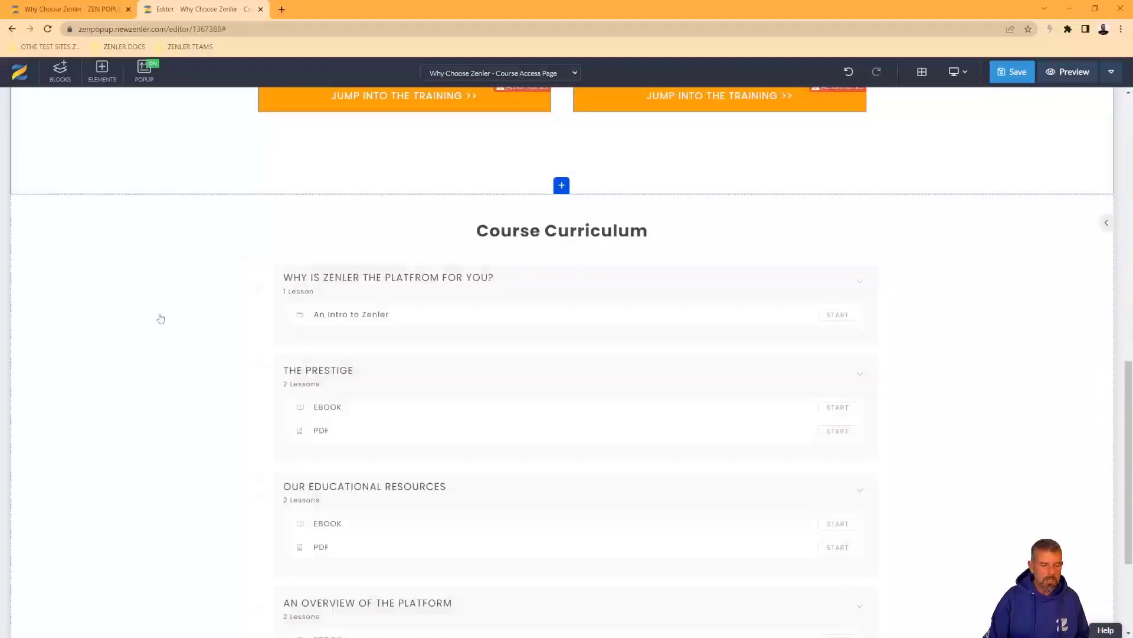
{"action": "scroll", "coordinate": [159, 316], "scroll_direction": "up", "scroll_amount": 5}
{"action": "left_click", "coordinate": [1007, 74]}
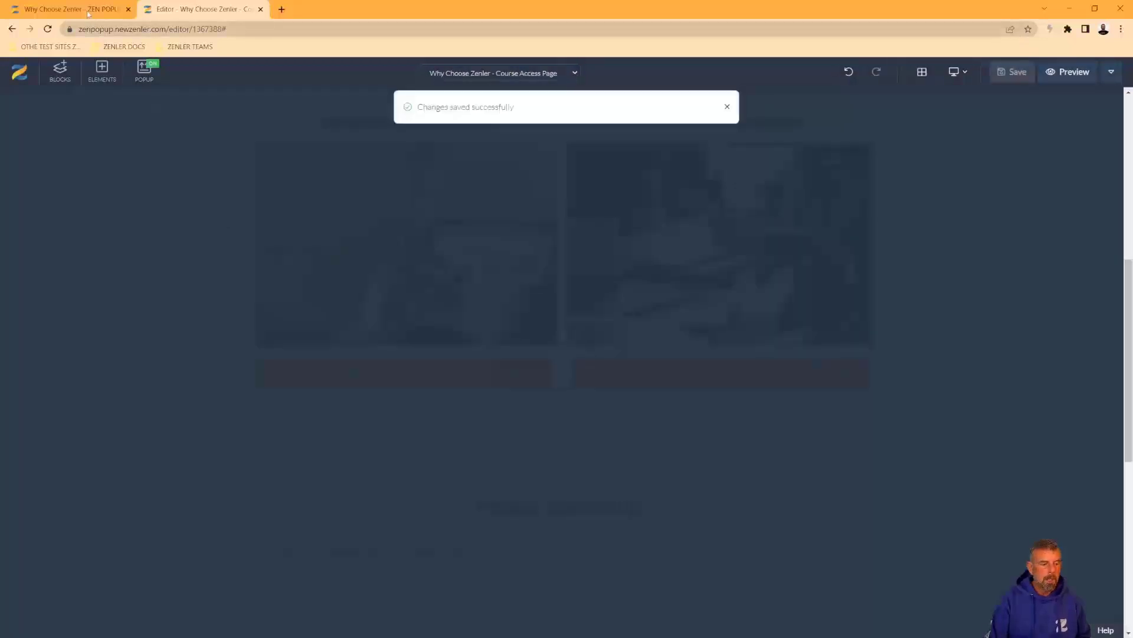
Go back to the Why Choose Zenler course administration and preview the Course Access Page as a student
{"action": "scroll", "coordinate": [450, 397], "scroll_direction": "down", "scroll_amount": 5}
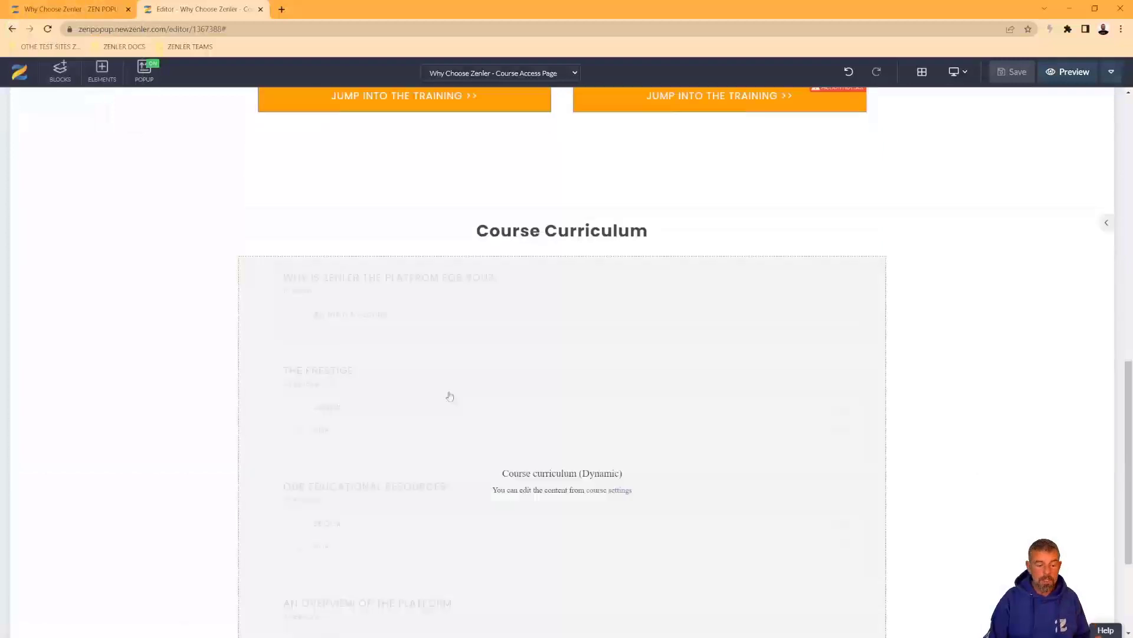
{"action": "scroll", "coordinate": [334, 275], "scroll_direction": "up", "scroll_amount": 7}
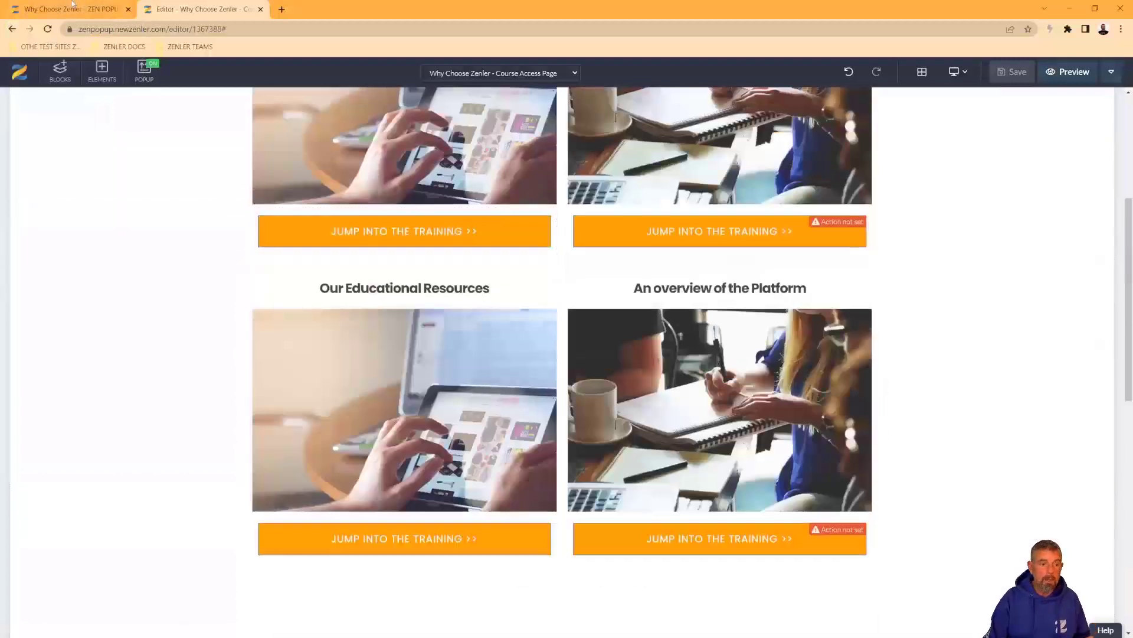
{"action": "left_click", "coordinate": [82, 12]}
{"action": "scroll", "coordinate": [848, 396], "scroll_direction": "down", "scroll_amount": 4}
{"action": "scroll", "coordinate": [963, 255], "scroll_direction": "up", "scroll_amount": 4}
{"action": "left_click", "coordinate": [1011, 136]}
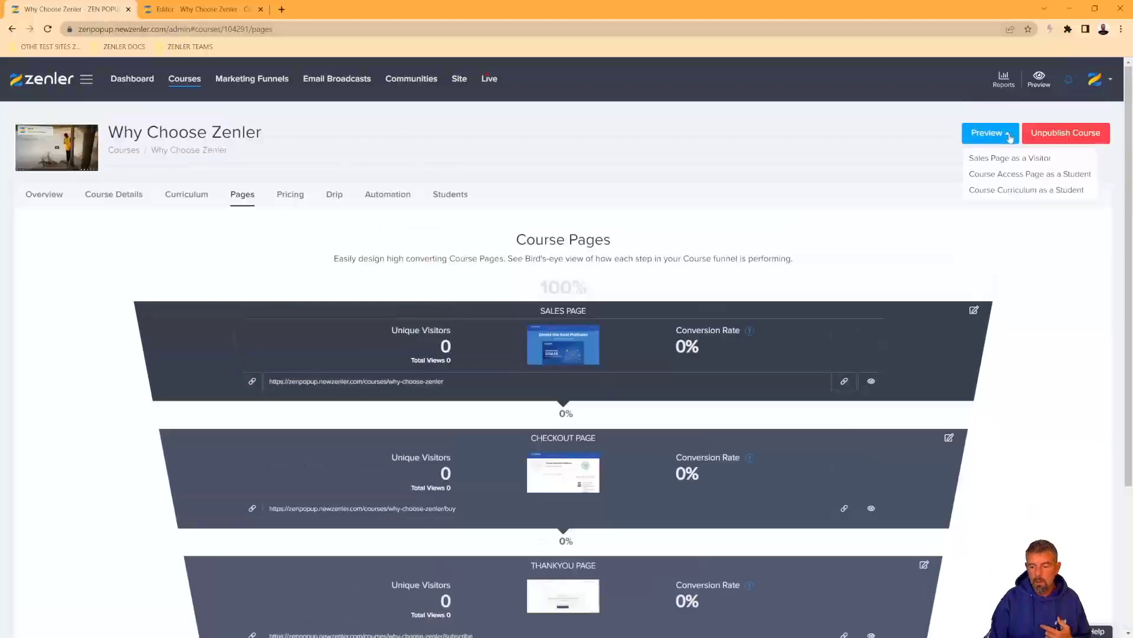
{"action": "left_click", "coordinate": [988, 179]}
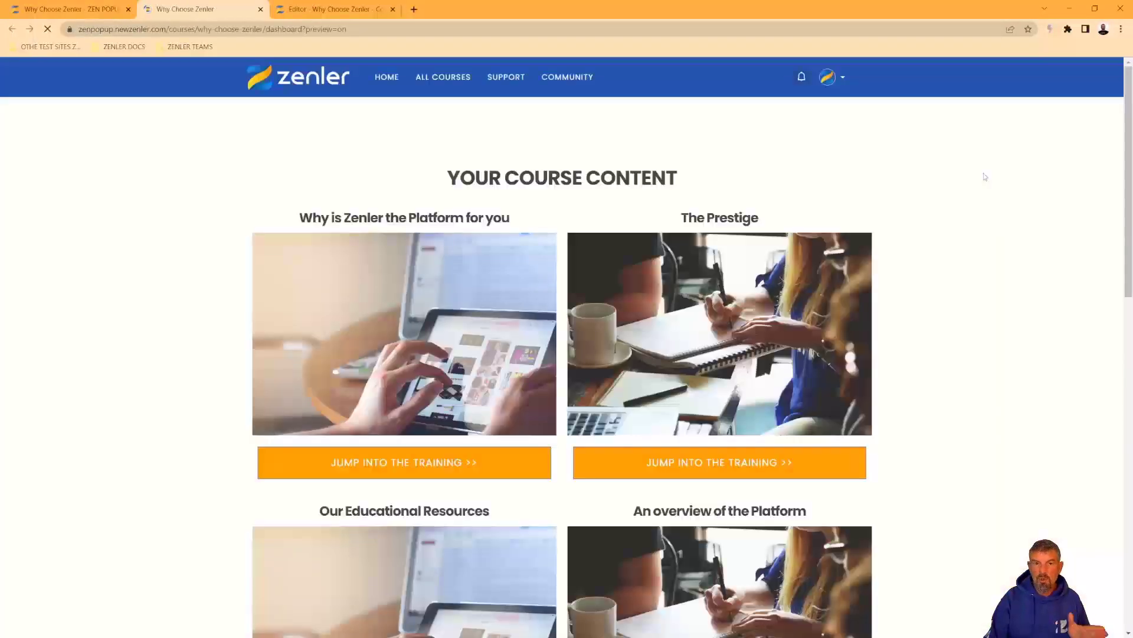
Examine the lesson start links in the Course Curriculum section of the previewed access page
{"action": "scroll", "coordinate": [1054, 460], "scroll_direction": "down", "scroll_amount": 5}
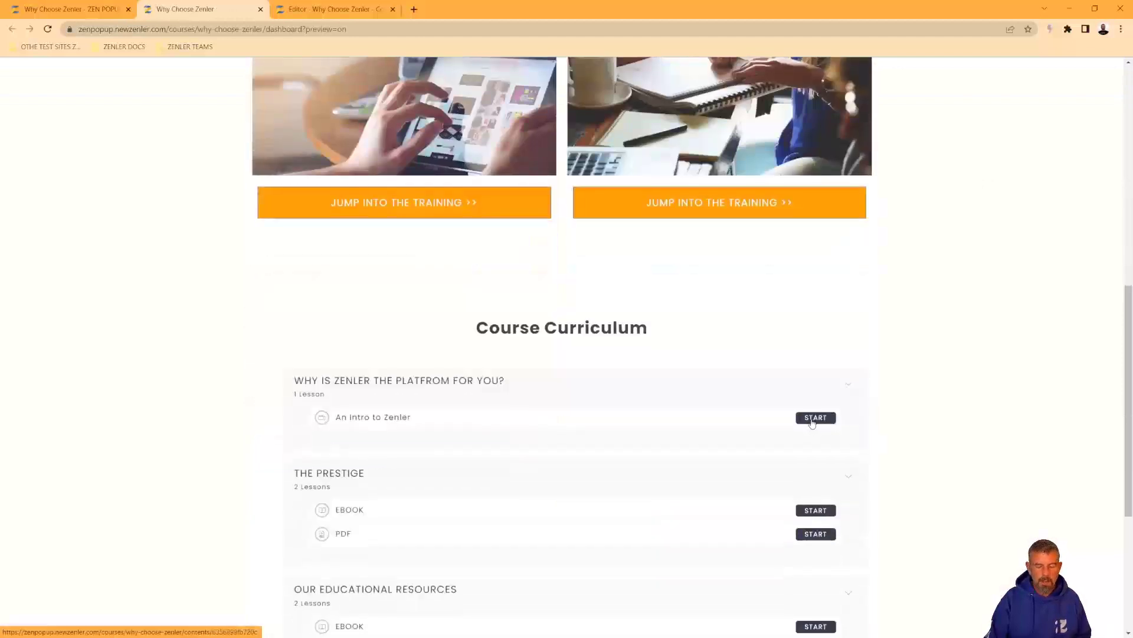
{"action": "right_click", "coordinate": [814, 420]}
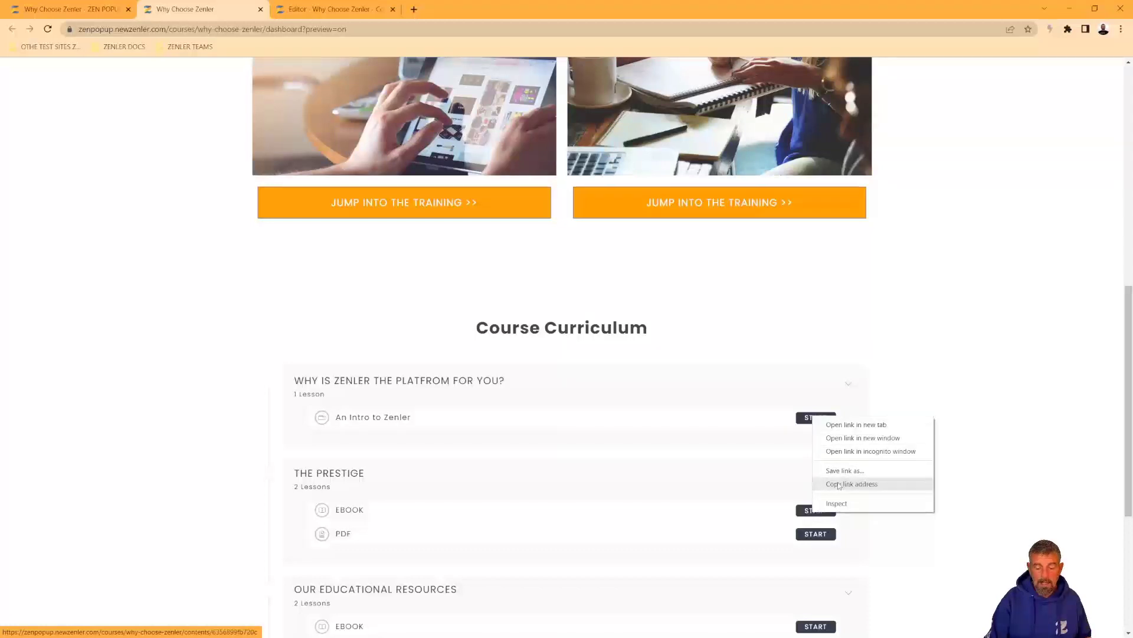
{"action": "scroll", "coordinate": [421, 205], "scroll_direction": "up", "scroll_amount": 5}
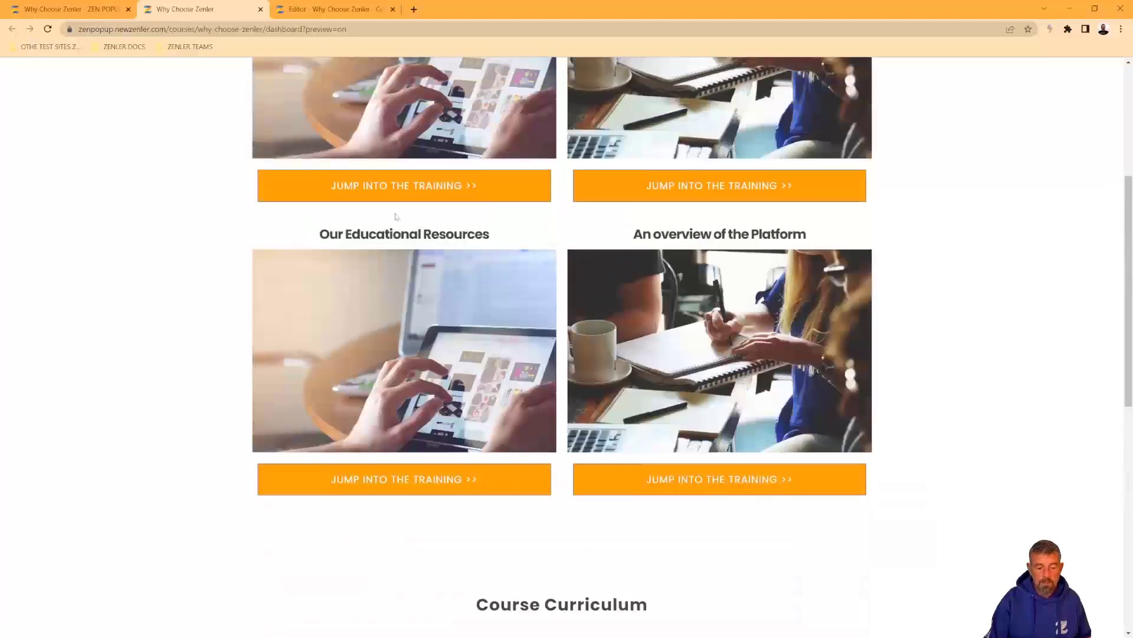
{"action": "scroll", "coordinate": [638, 528], "scroll_direction": "down", "scroll_amount": 1}
{"action": "scroll", "coordinate": [637, 529], "scroll_direction": "down", "scroll_amount": 7}
{"action": "scroll", "coordinate": [653, 466], "scroll_direction": "up", "scroll_amount": 2}
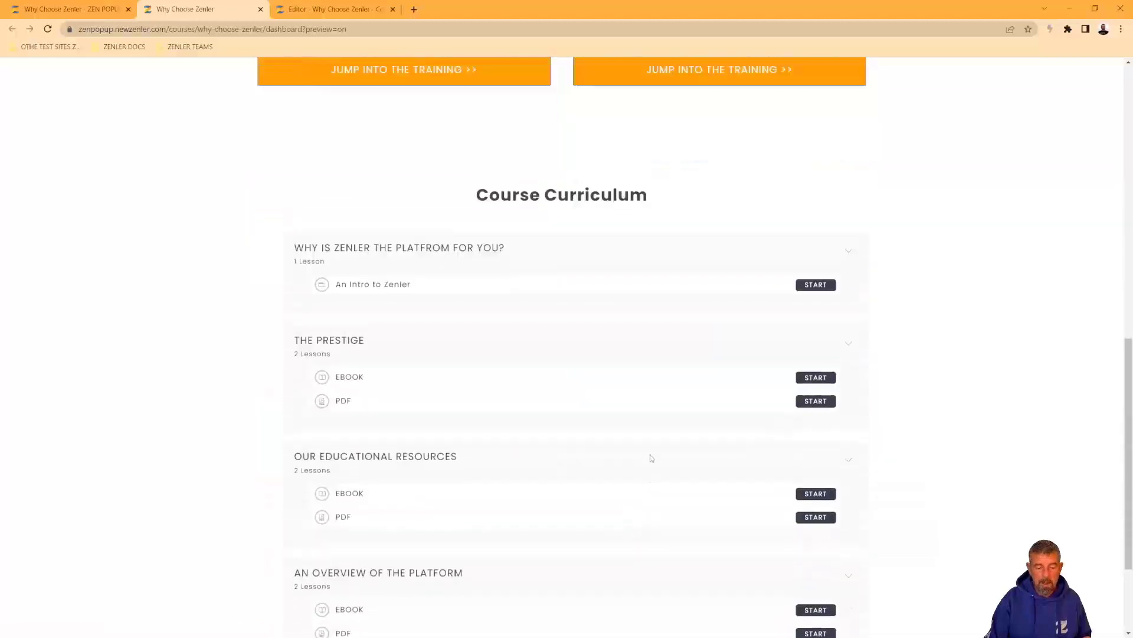
{"action": "right_click", "coordinate": [815, 460]}
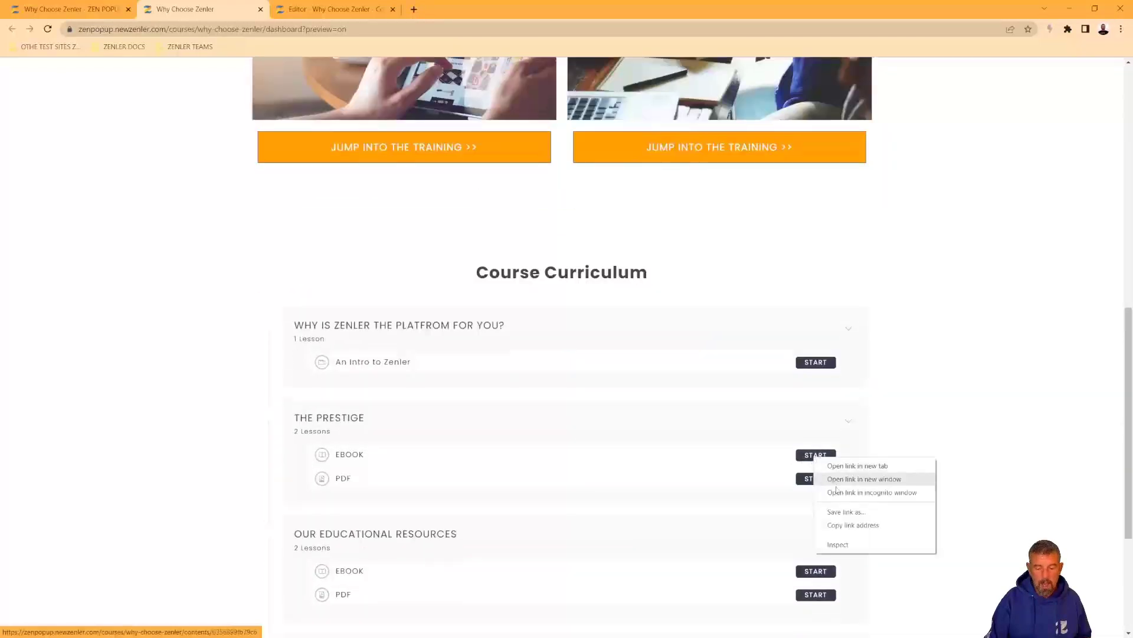
{"action": "left_click", "coordinate": [912, 376]}
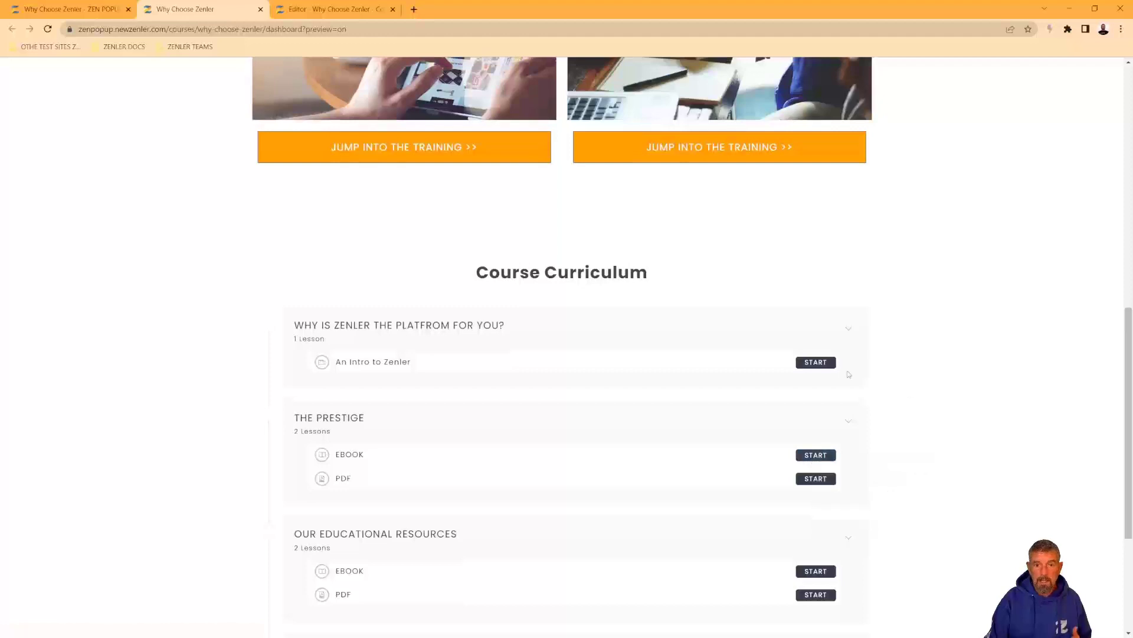
{"action": "scroll", "coordinate": [921, 366], "scroll_direction": "up", "scroll_amount": 3}
{"action": "scroll", "coordinate": [964, 385], "scroll_direction": "down", "scroll_amount": 3}
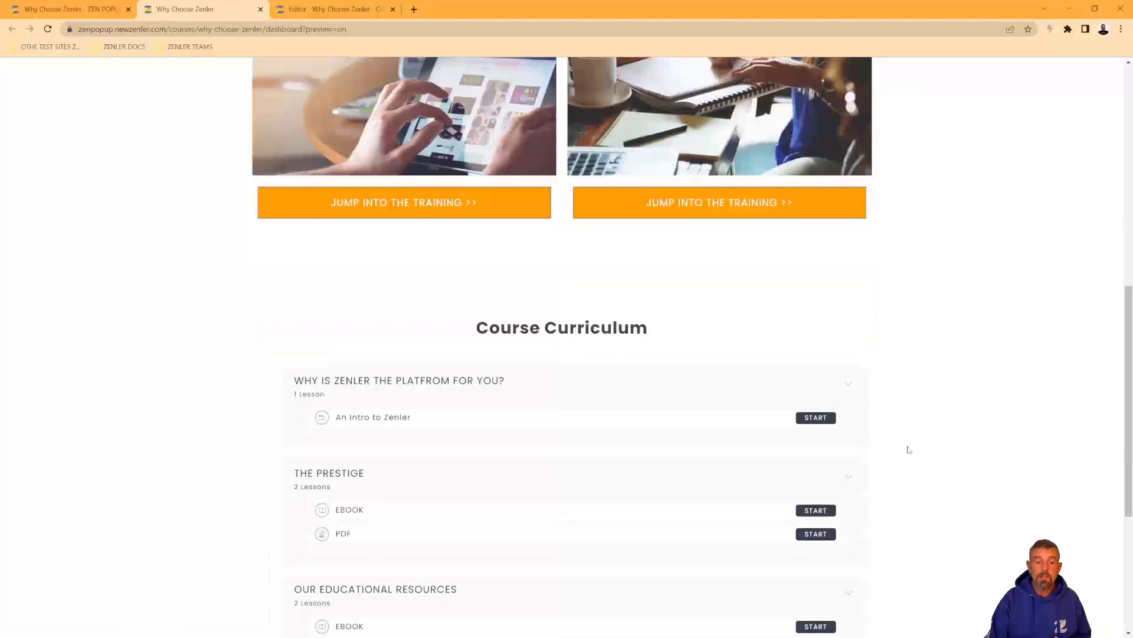
Close the access page preview and preview the Course Curriculum as a student
{"action": "left_click", "coordinate": [261, 9]}
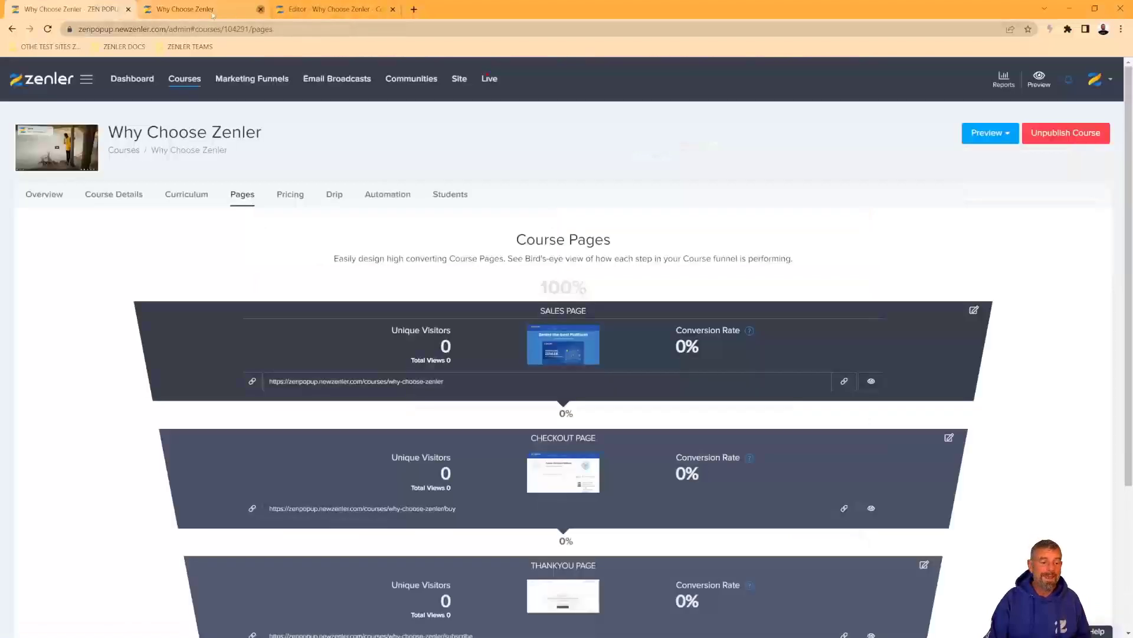
{"action": "left_click", "coordinate": [1007, 135]}
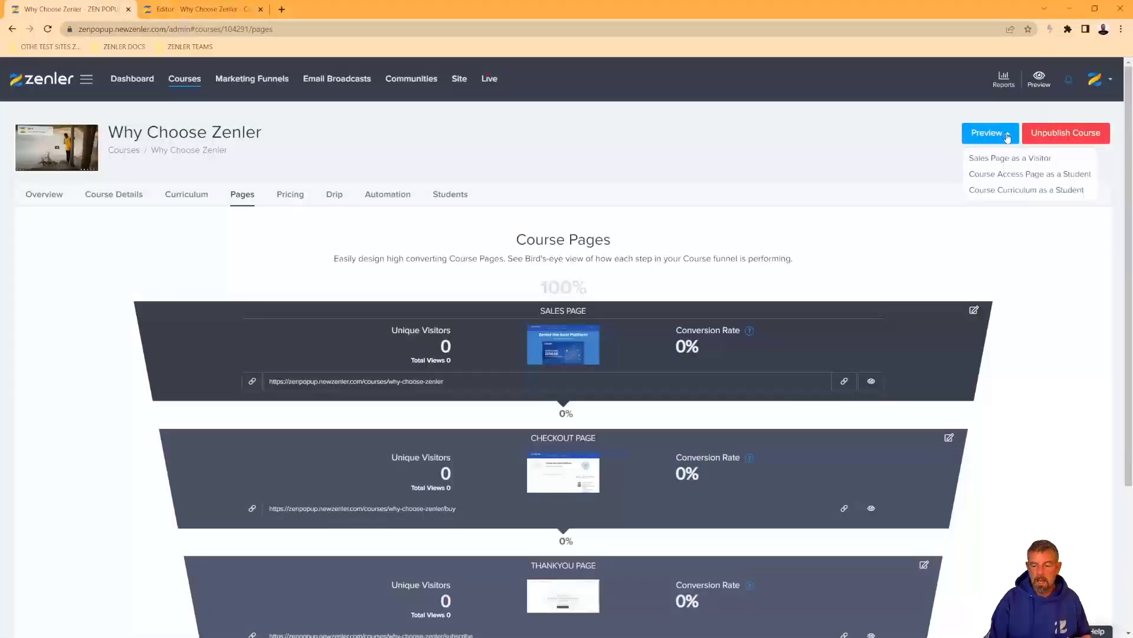
{"action": "left_click", "coordinate": [996, 196]}
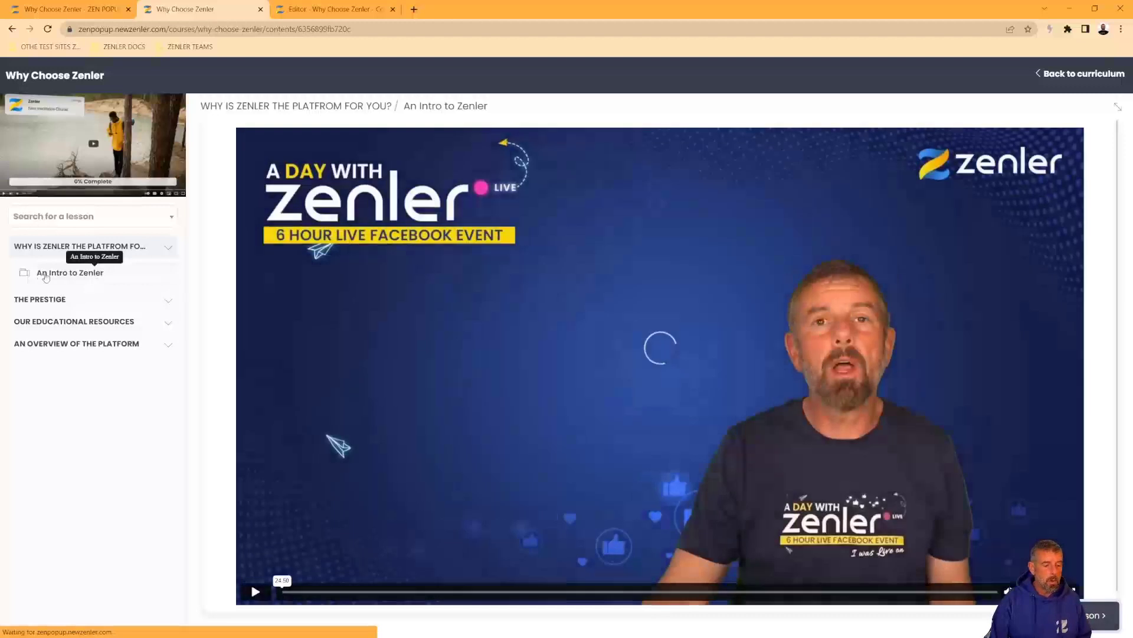
Open the An Intro to Zenler lesson and copy its page address
{"action": "left_click", "coordinate": [55, 277]}
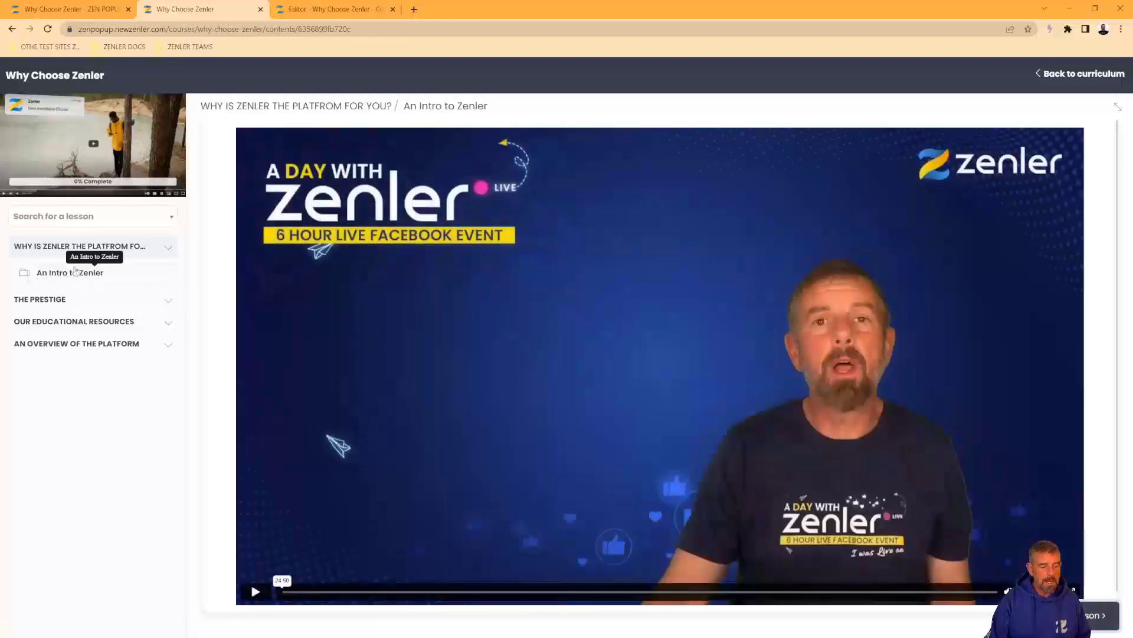
{"action": "left_click", "coordinate": [192, 28]}
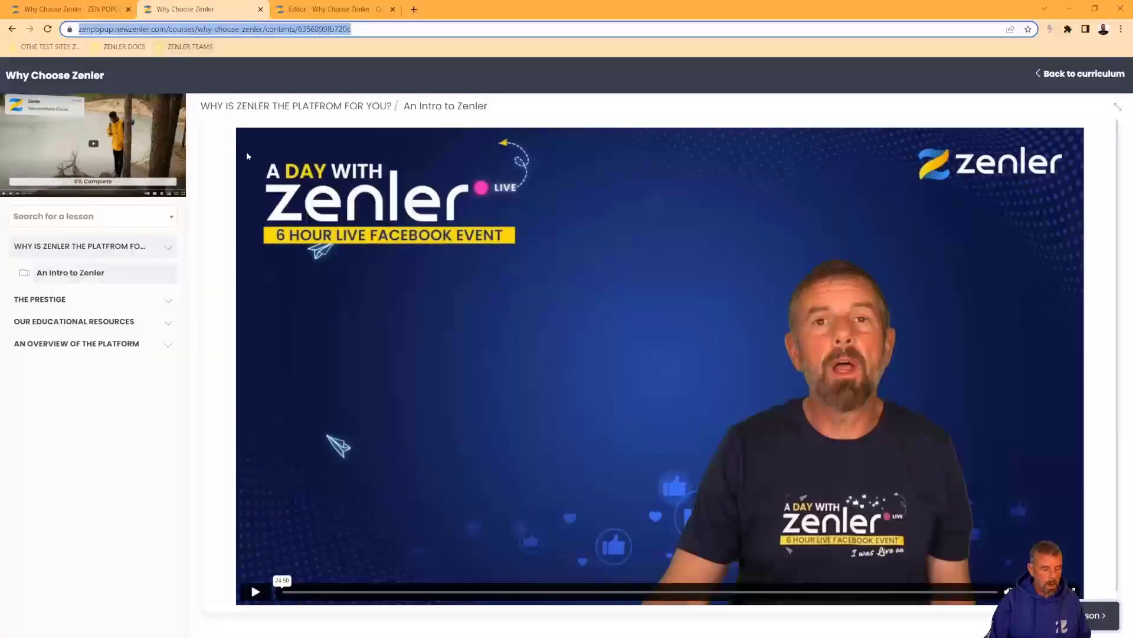
{"action": "right_click", "coordinate": [221, 30]}
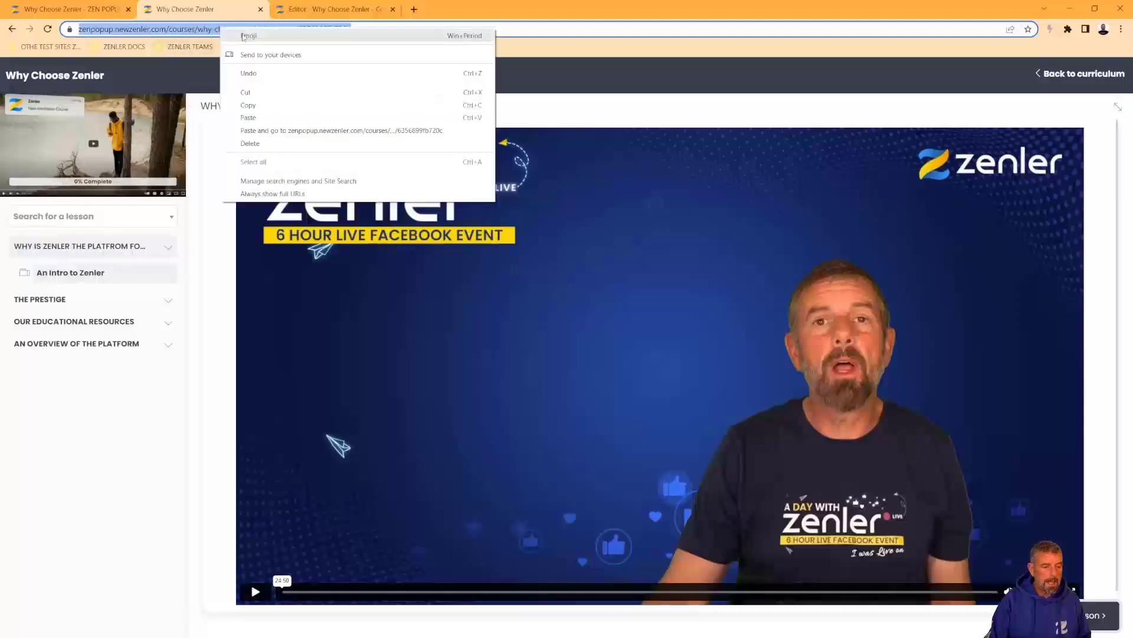
{"action": "left_click", "coordinate": [250, 105]}
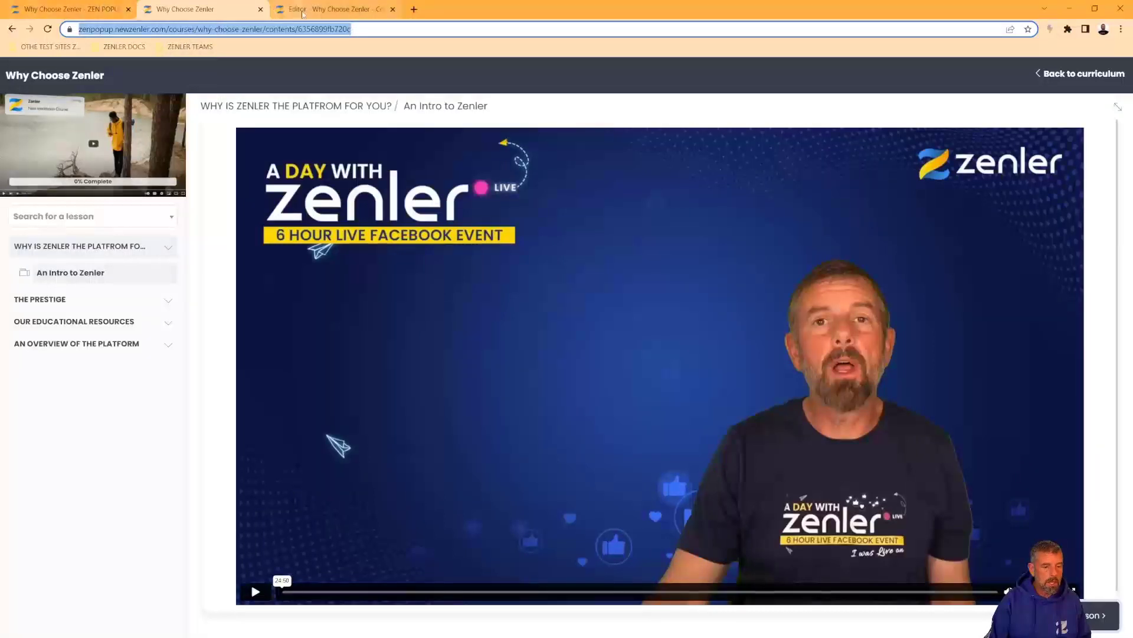
In the page editor, set the button under Why is Zenler the Platform for you to Go to Link with the copied lesson address and save
{"action": "left_click", "coordinate": [325, 9]}
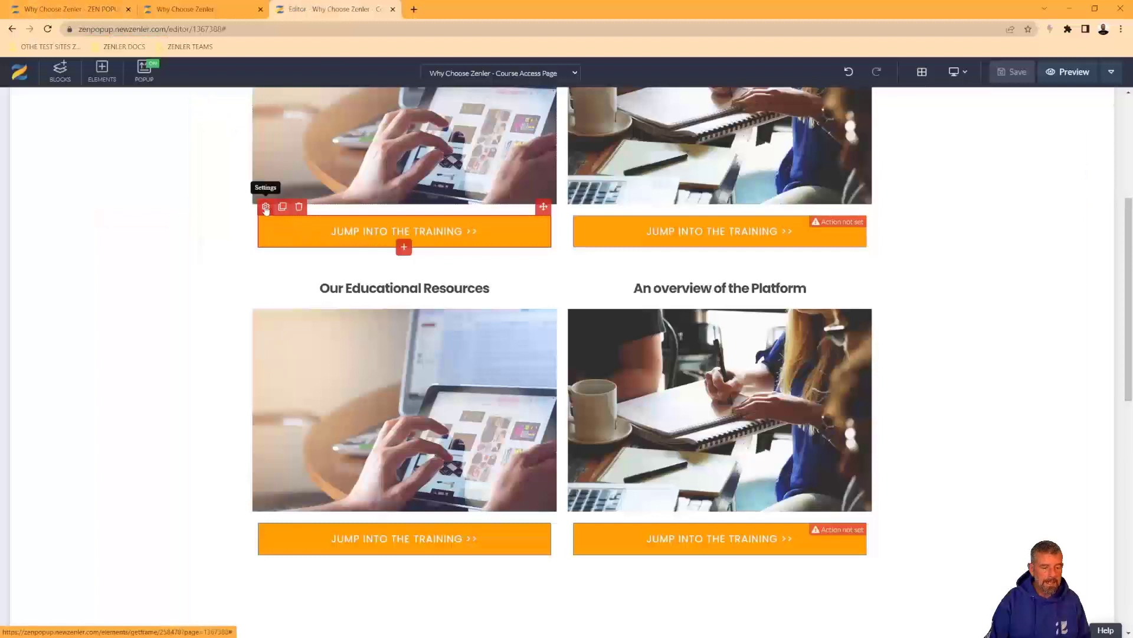
{"action": "left_click", "coordinate": [266, 207]}
{"action": "left_click", "coordinate": [1046, 127]}
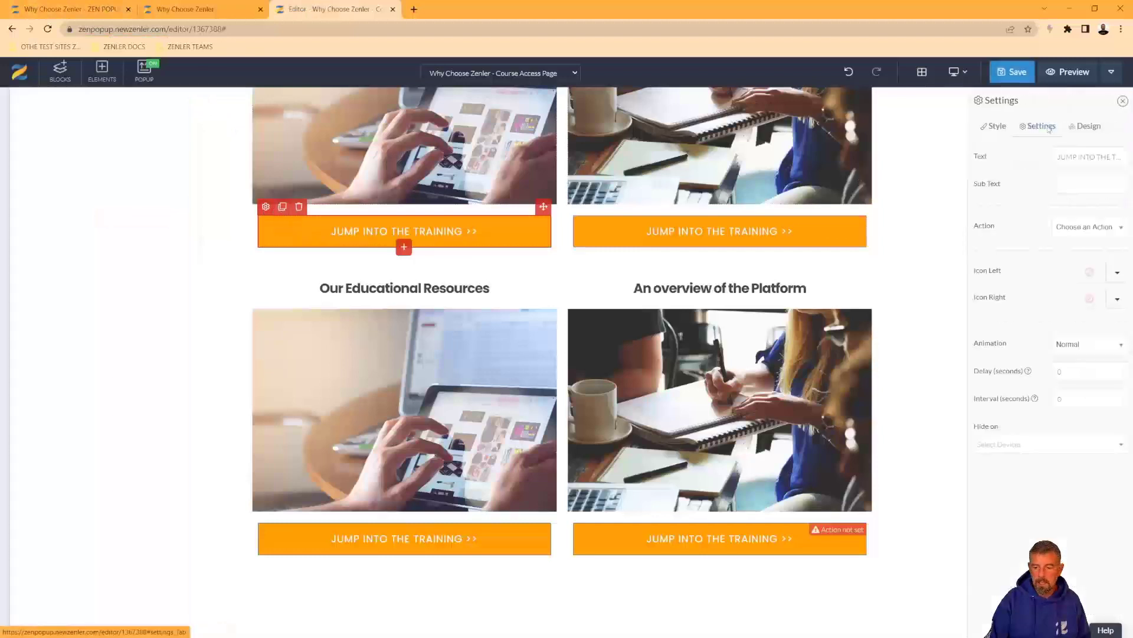
{"action": "left_click", "coordinate": [1084, 229]}
{"action": "left_click", "coordinate": [1073, 268]}
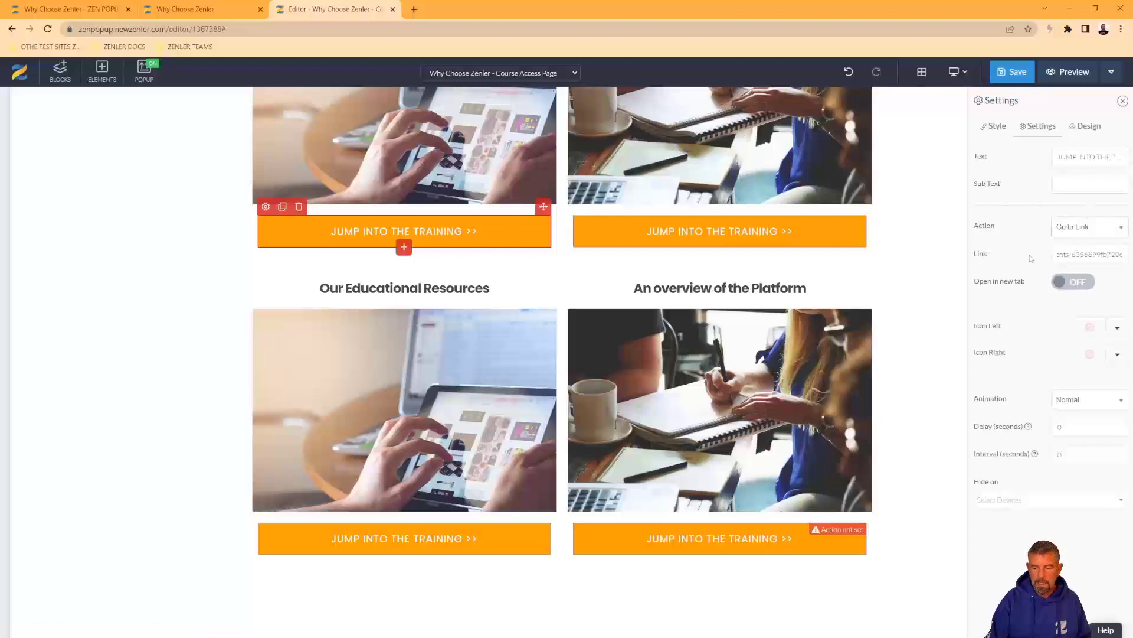
{"action": "left_click", "coordinate": [1015, 72]}
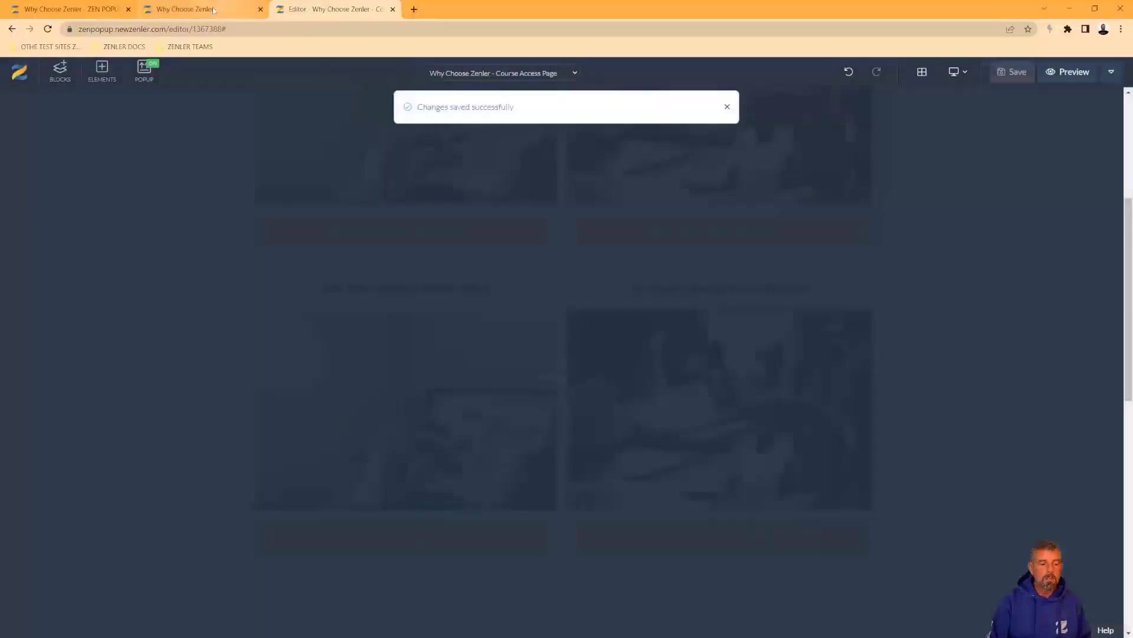
Return to the curriculum preview, open the EBOOK lesson under The Prestige and copy its page address
{"action": "left_click", "coordinate": [227, 7]}
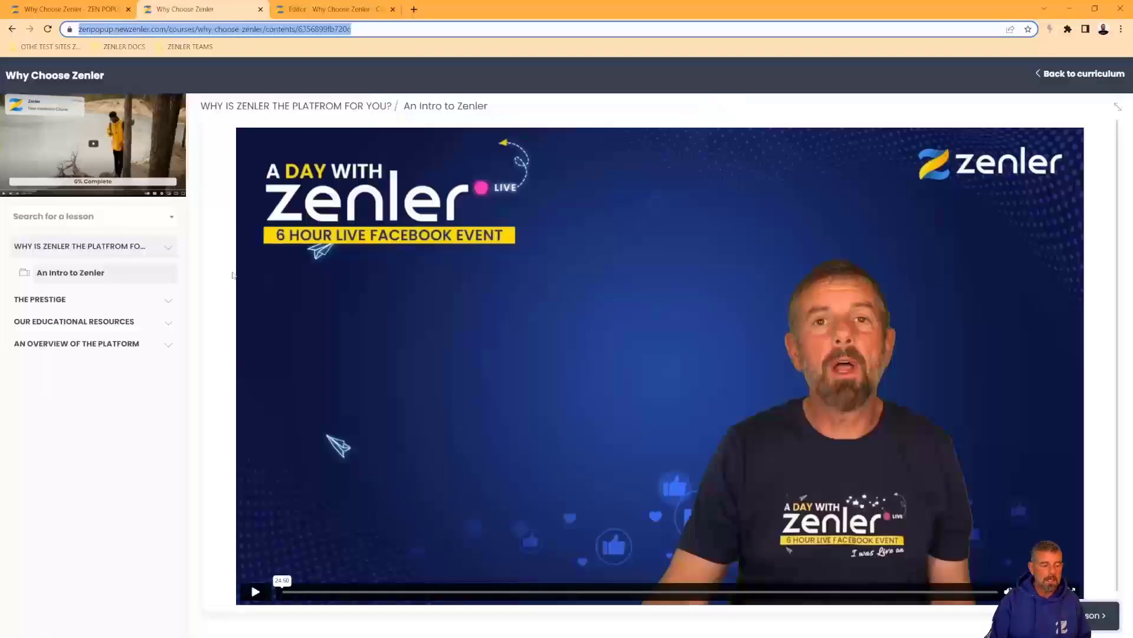
{"action": "left_click", "coordinate": [64, 300]}
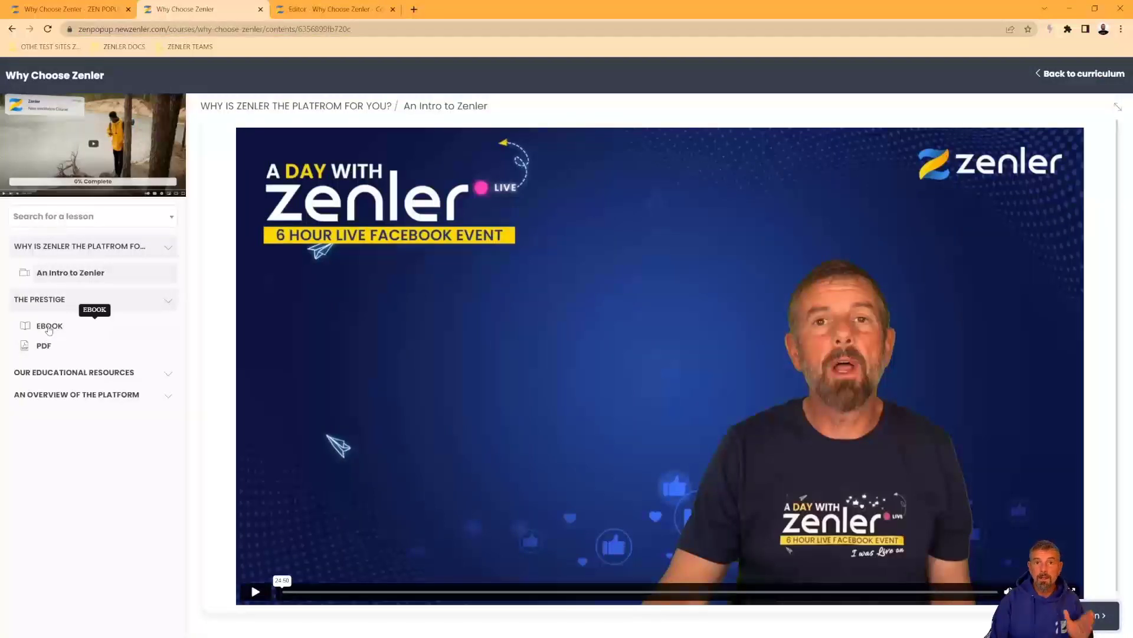
{"action": "left_click", "coordinate": [49, 328]}
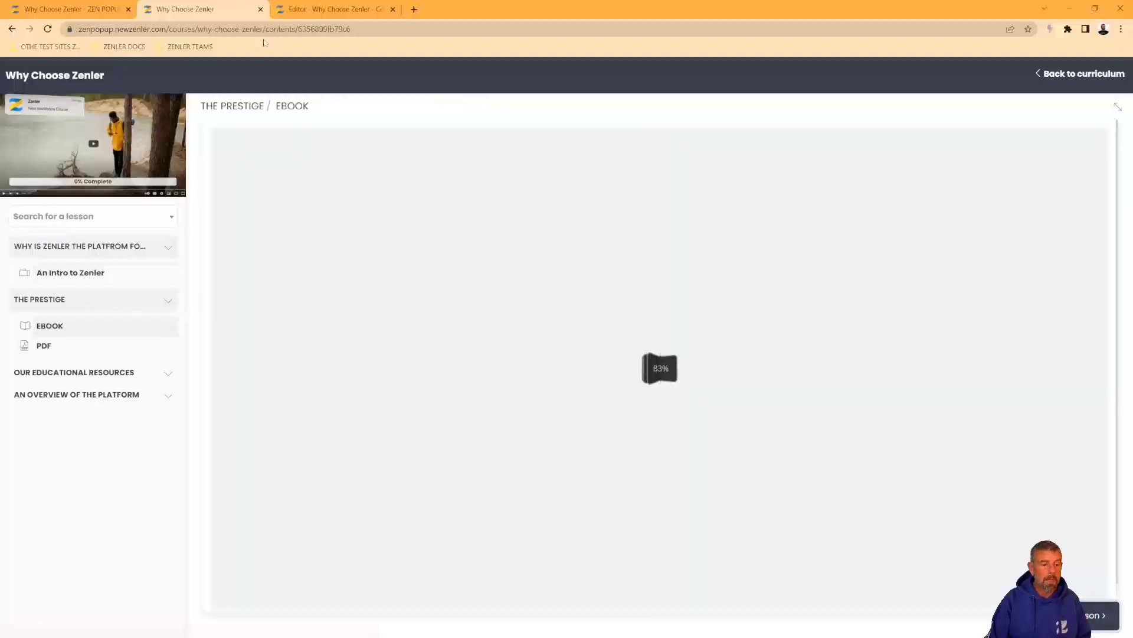
{"action": "left_click", "coordinate": [283, 32]}
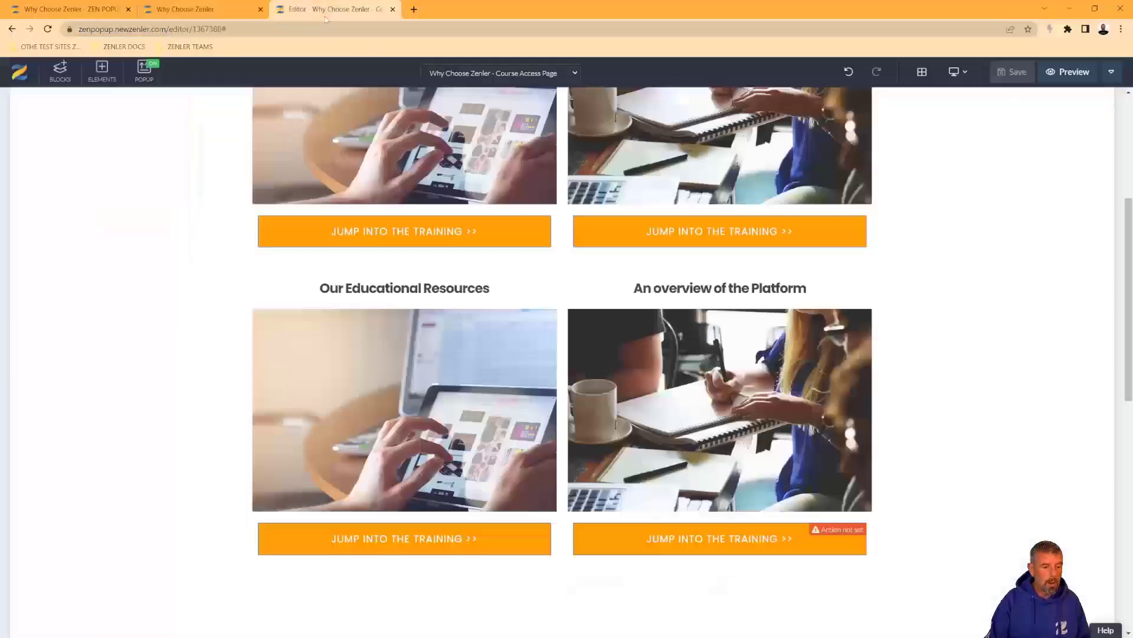
In the page editor, set the button under The Prestige to Go to Link with the copied EBOOK address and save
{"action": "left_click", "coordinate": [292, 9]}
{"action": "left_click", "coordinate": [629, 232]}
{"action": "left_click", "coordinate": [581, 207]}
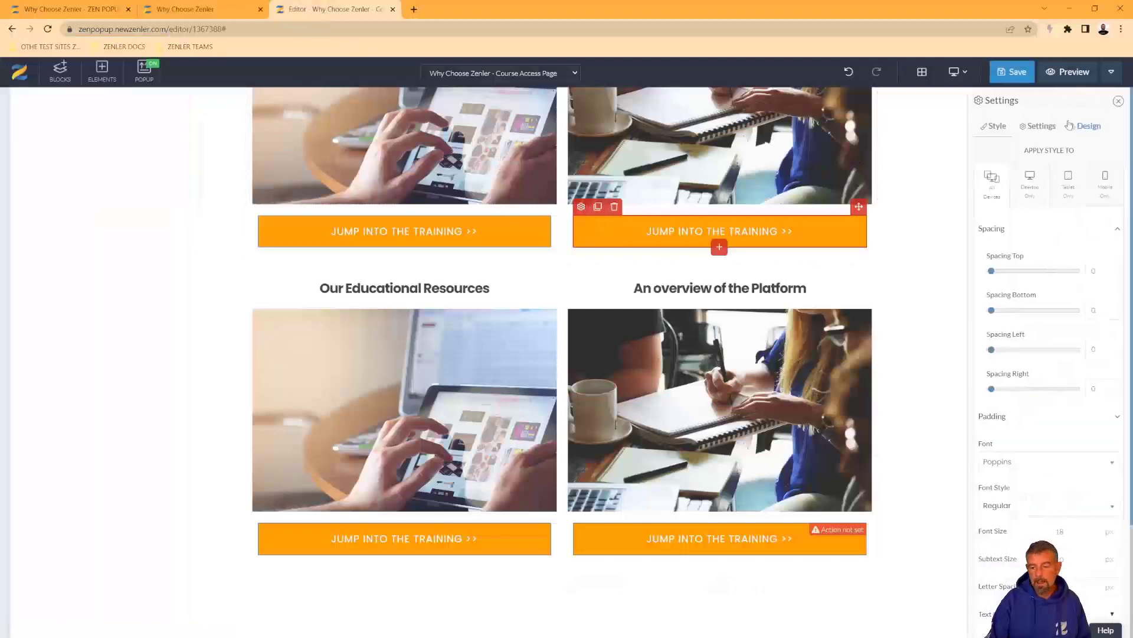
{"action": "left_click", "coordinate": [1050, 127]}
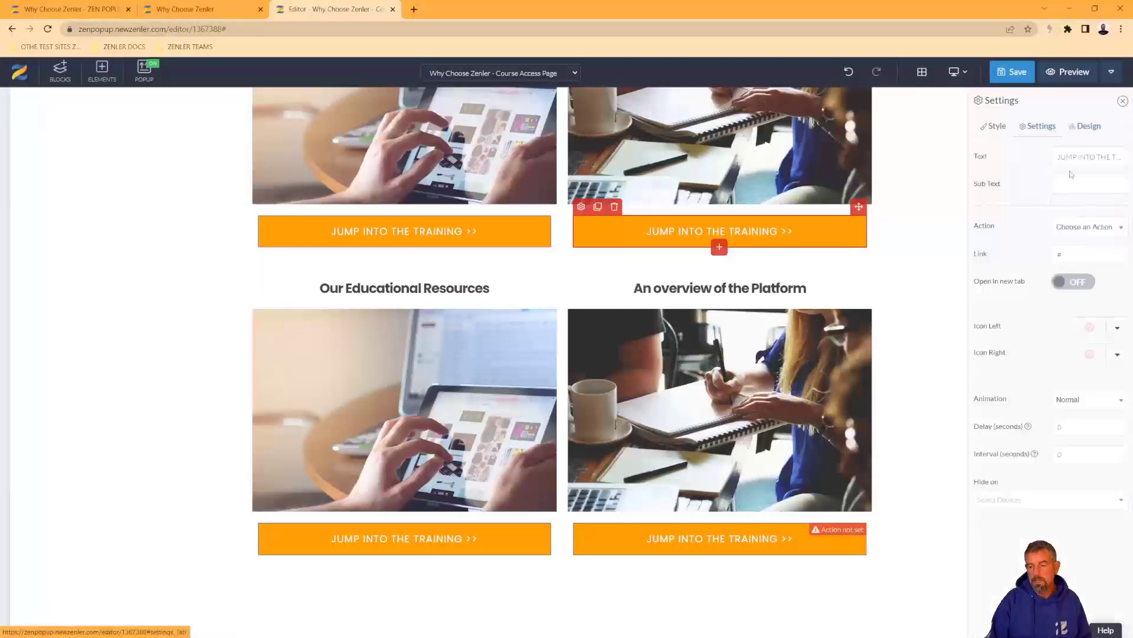
{"action": "left_click", "coordinate": [1076, 227]}
{"action": "left_click", "coordinate": [1070, 261]}
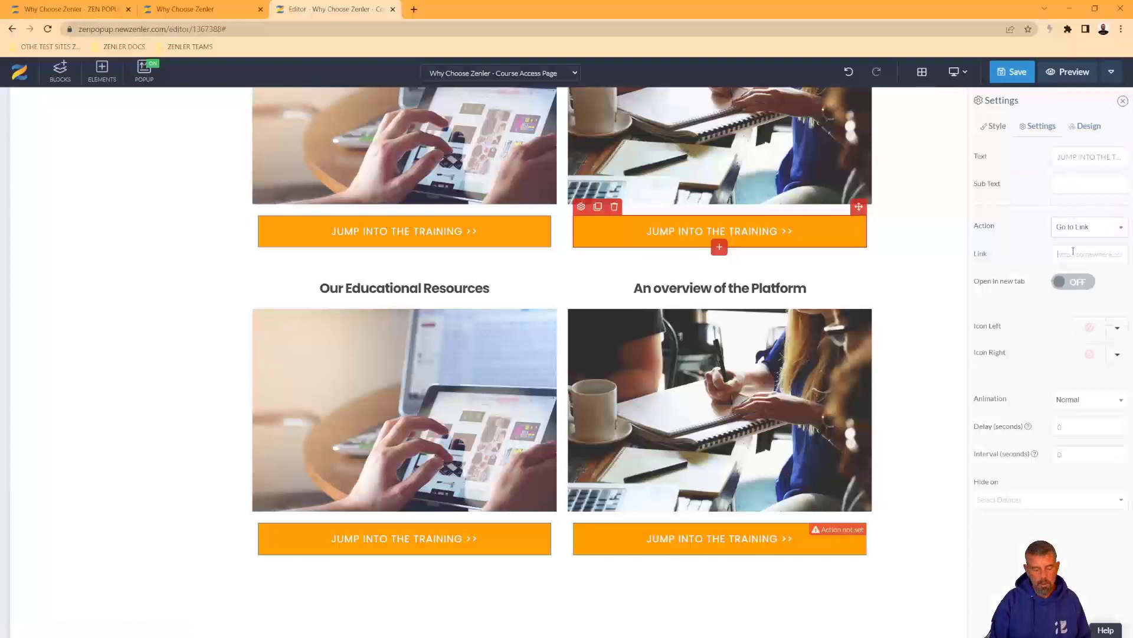
{"action": "left_click", "coordinate": [1013, 72]}
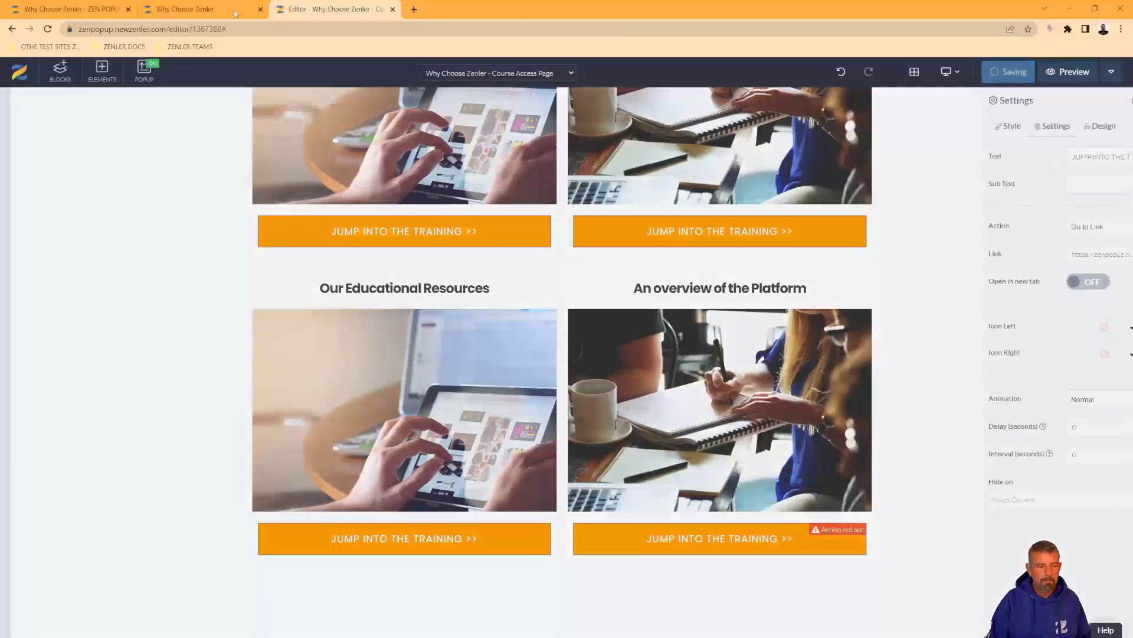
Return to the curriculum preview, open the EBOOK lesson under Our Educational Resources and copy its page address
{"action": "left_click", "coordinate": [195, 10]}
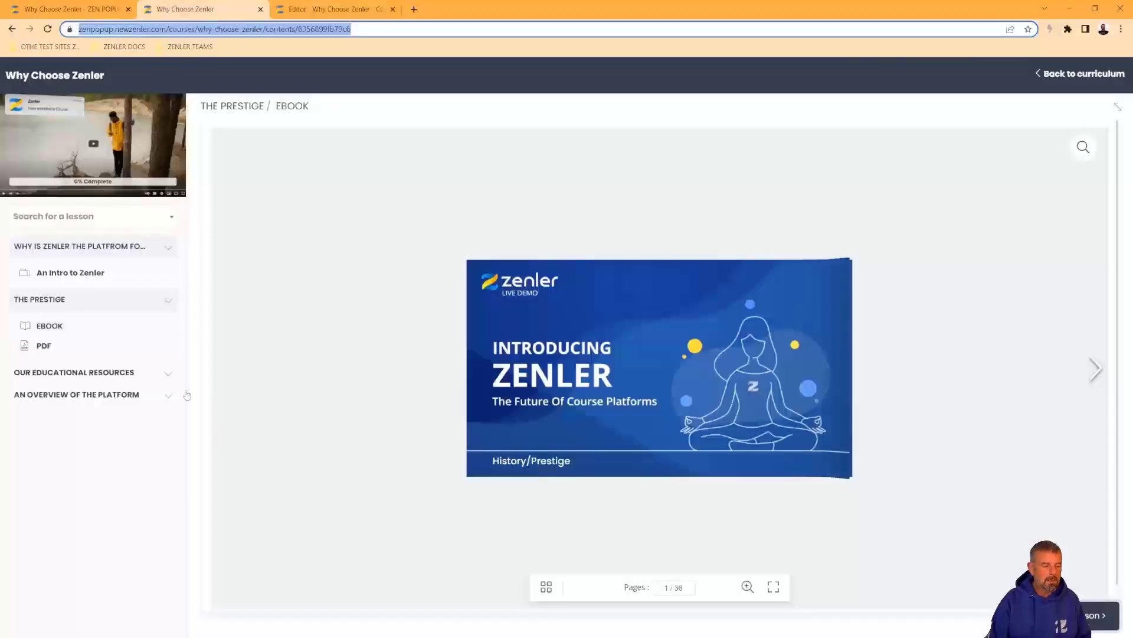
{"action": "left_click", "coordinate": [174, 376]}
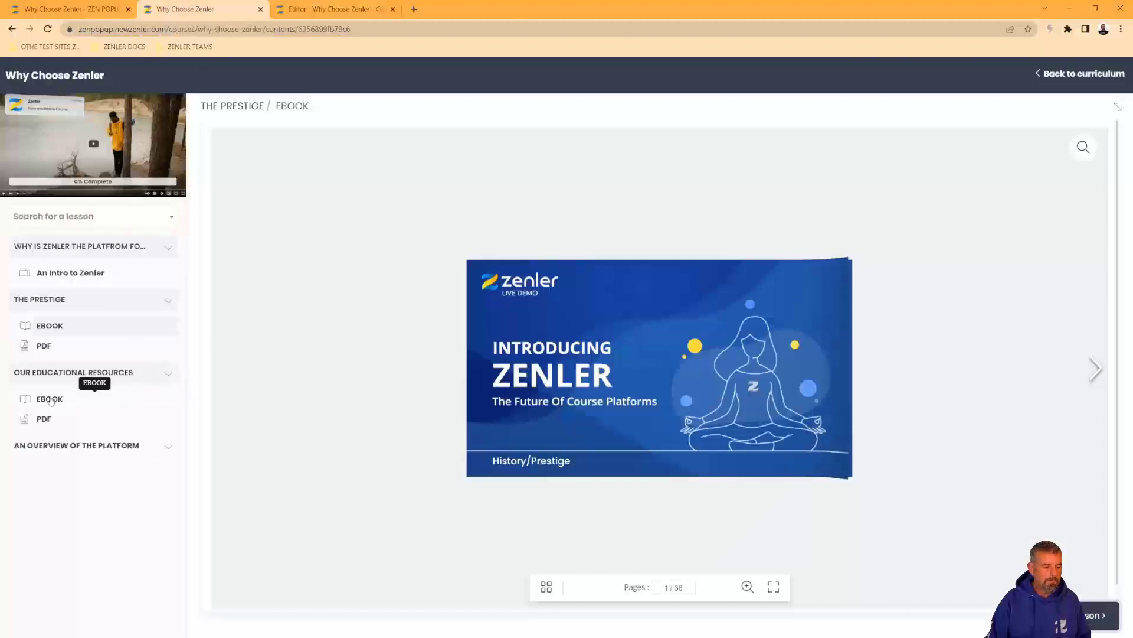
{"action": "left_click", "coordinate": [66, 404]}
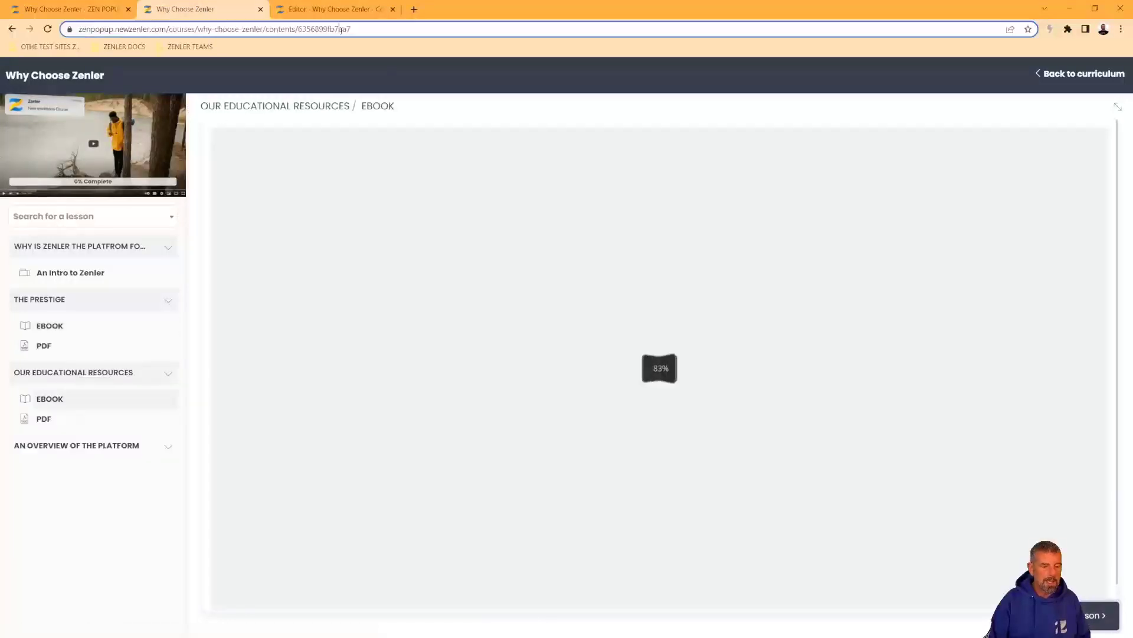
{"action": "left_click", "coordinate": [354, 29]}
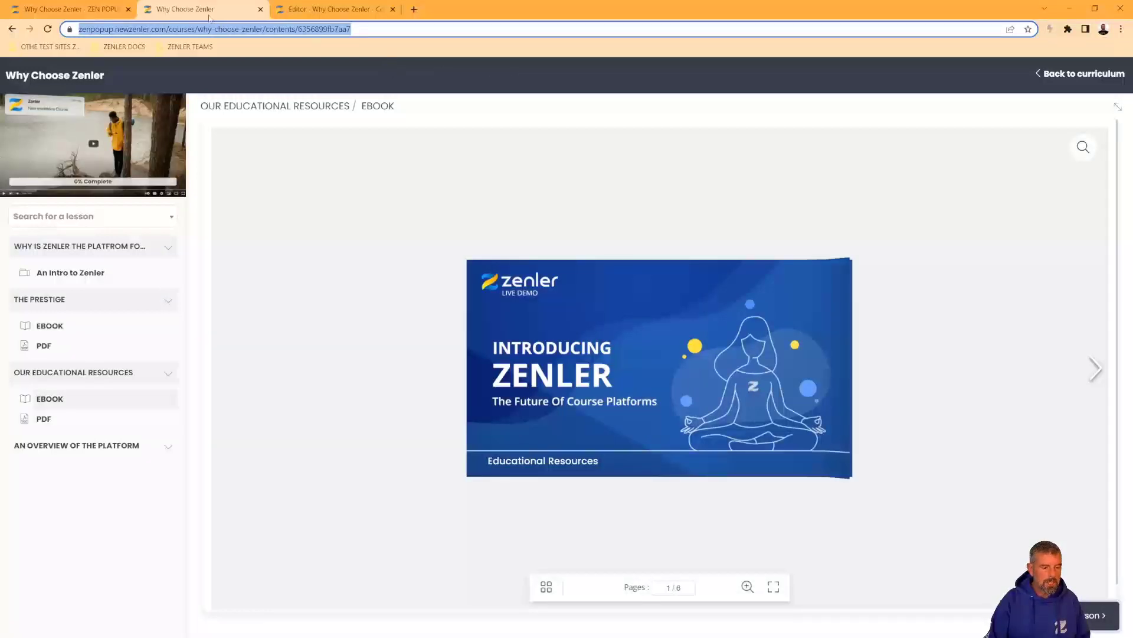
In the page editor, set the button under Our Educational Resources to Go to Link with the copied EBOOK address and save
{"action": "left_click", "coordinate": [329, 9]}
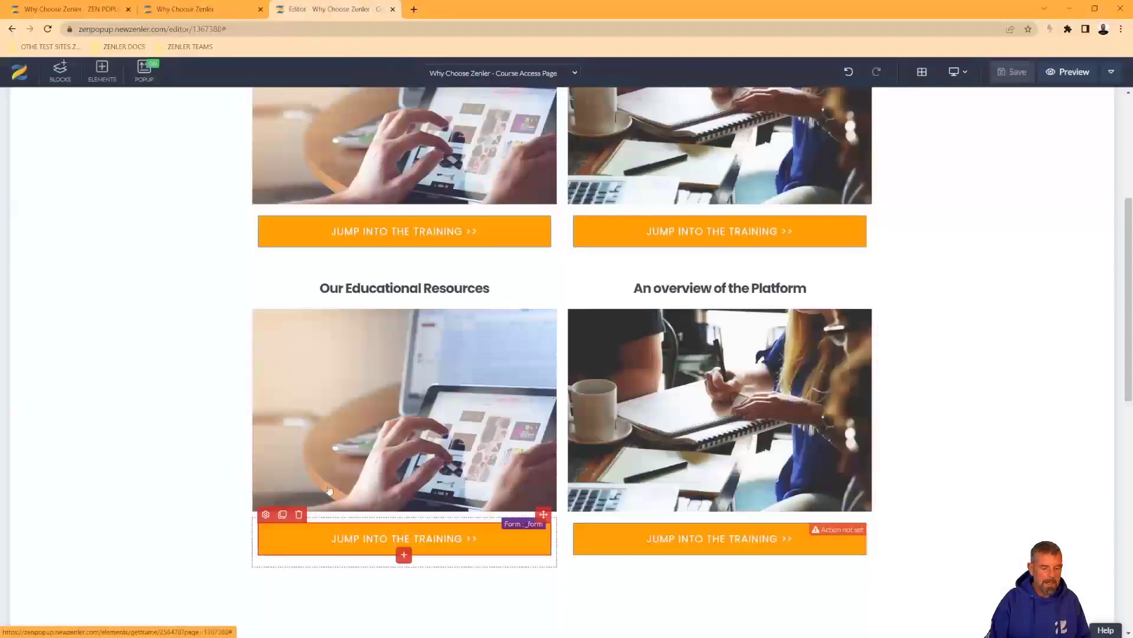
{"action": "left_click", "coordinate": [265, 514]}
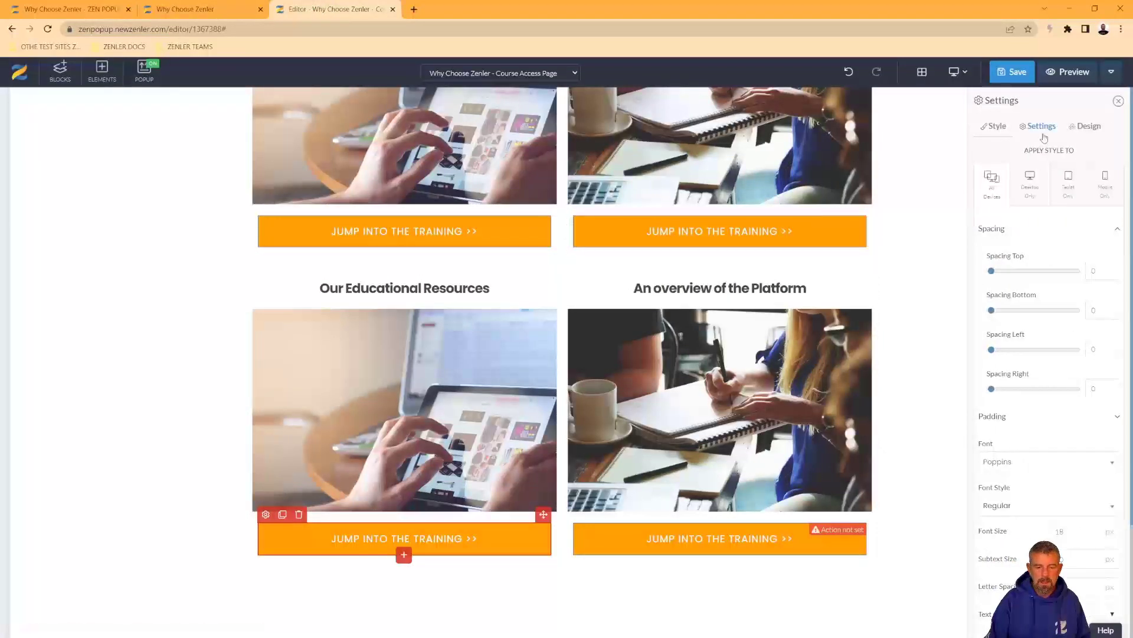
{"action": "left_click", "coordinate": [1041, 128]}
{"action": "left_click", "coordinate": [1092, 228]}
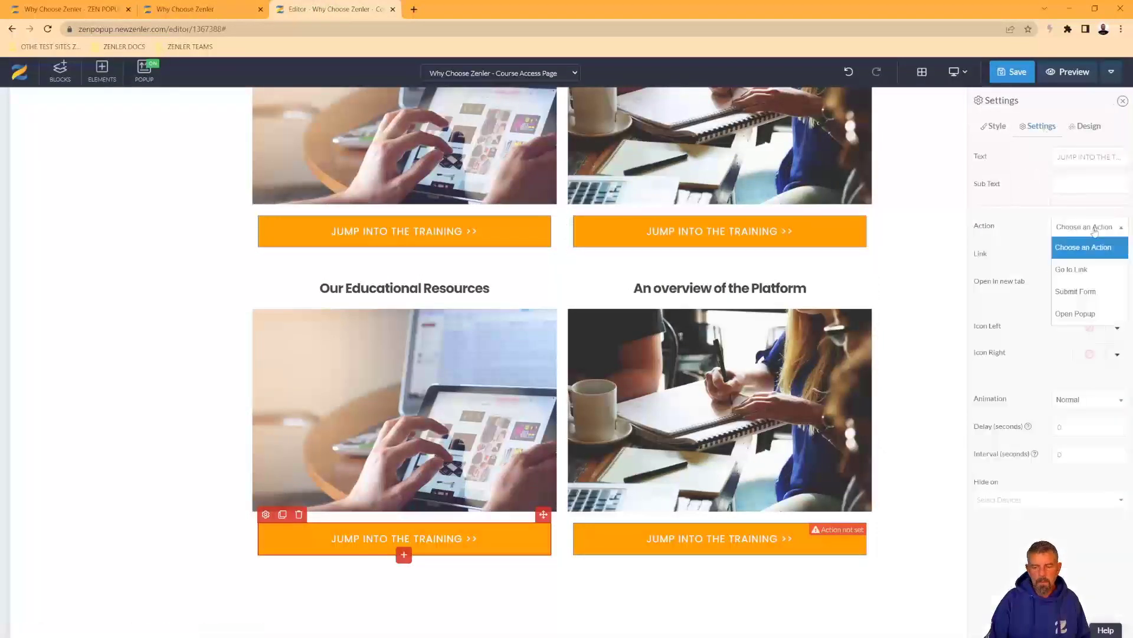
{"action": "left_click", "coordinate": [1072, 270]}
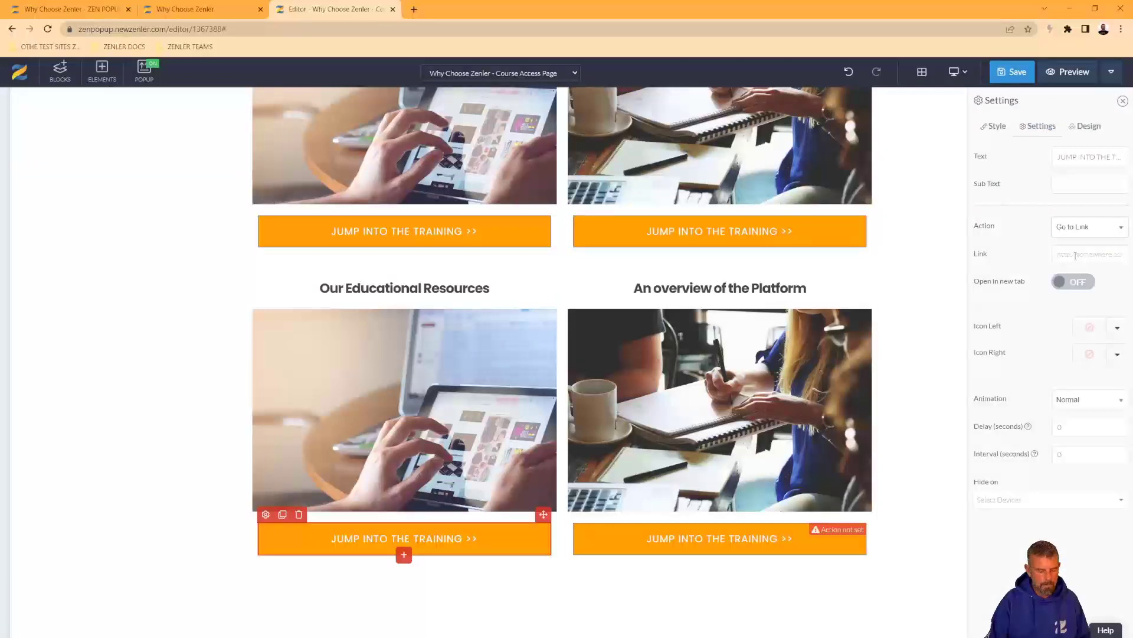
{"action": "left_click", "coordinate": [1008, 73]}
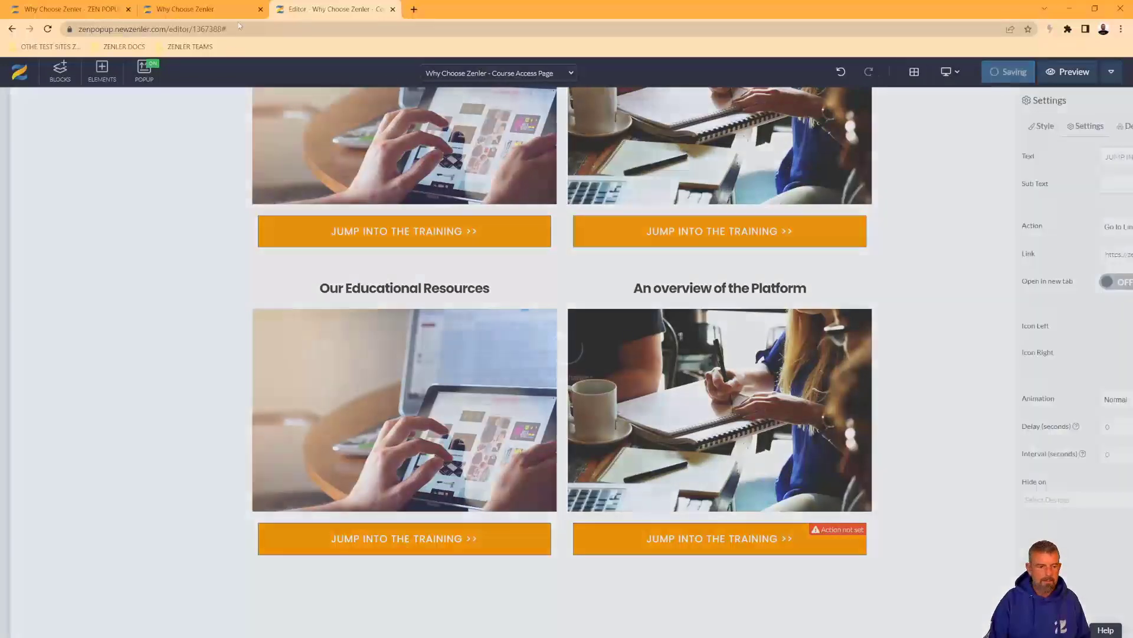
Return to the curriculum preview, open the EBOOK lesson under An Overview of the Platform and copy its page address
{"action": "left_click", "coordinate": [205, 10]}
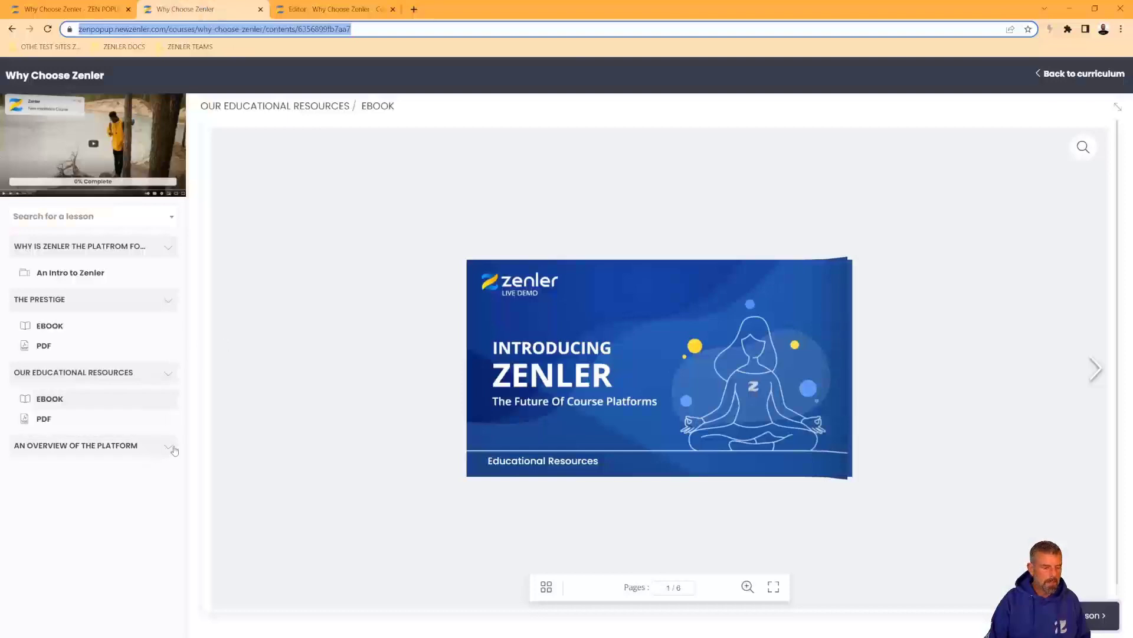
{"action": "left_click", "coordinate": [95, 447]}
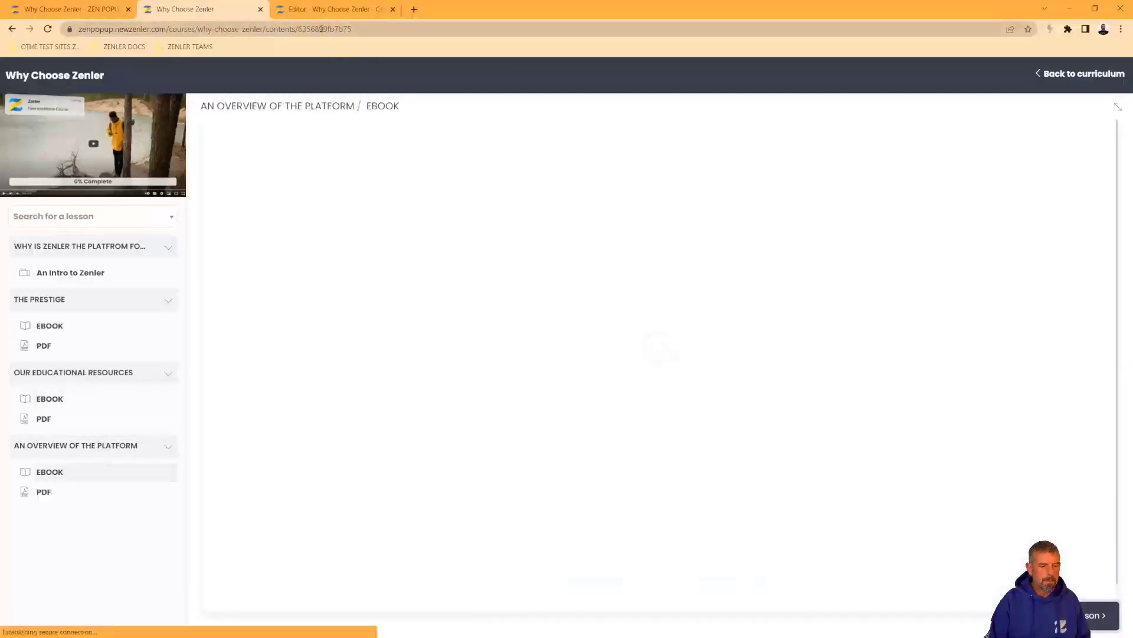
{"action": "left_click", "coordinate": [350, 29]}
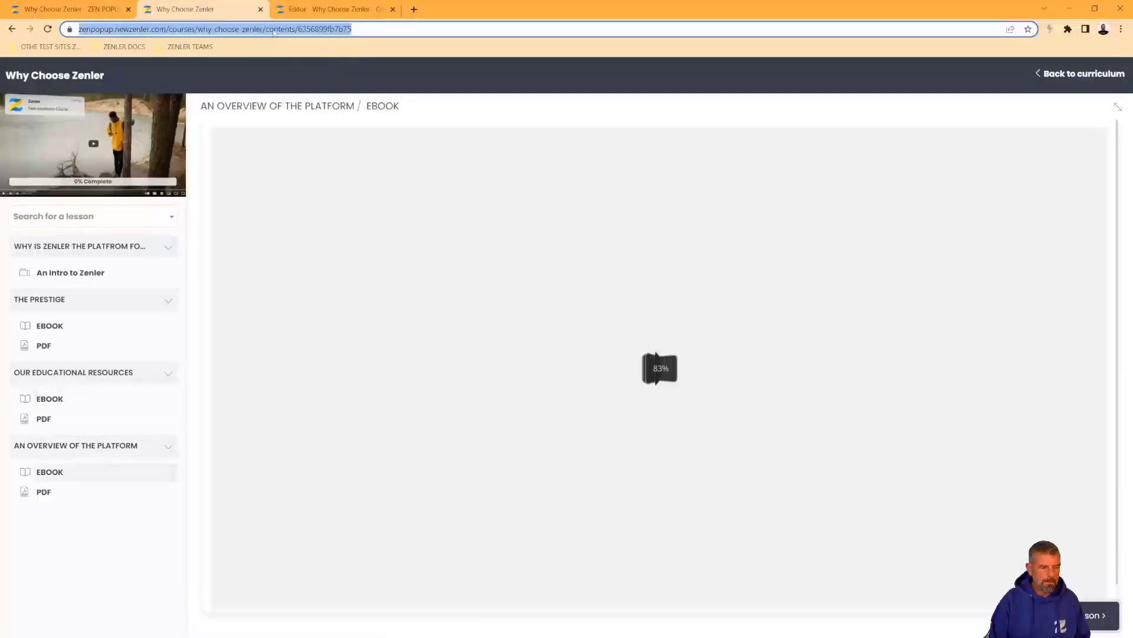
In the page editor, set the button under An overview of the Platform to Go to Link with the copied EBOOK address and save
{"action": "left_click", "coordinate": [298, 11]}
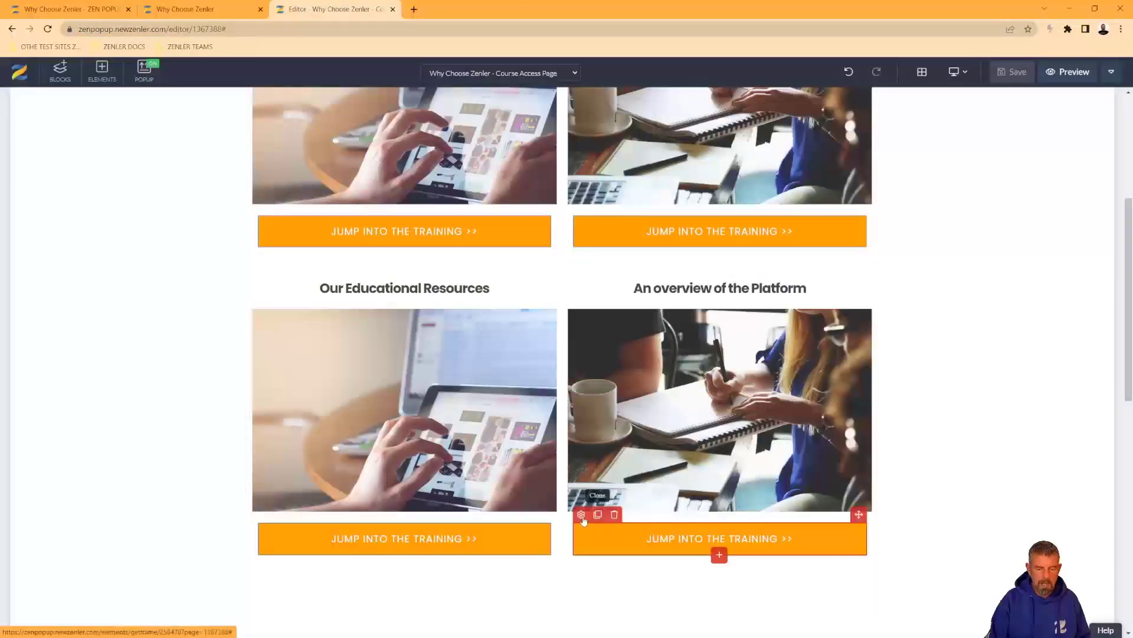
{"action": "left_click", "coordinate": [581, 514]}
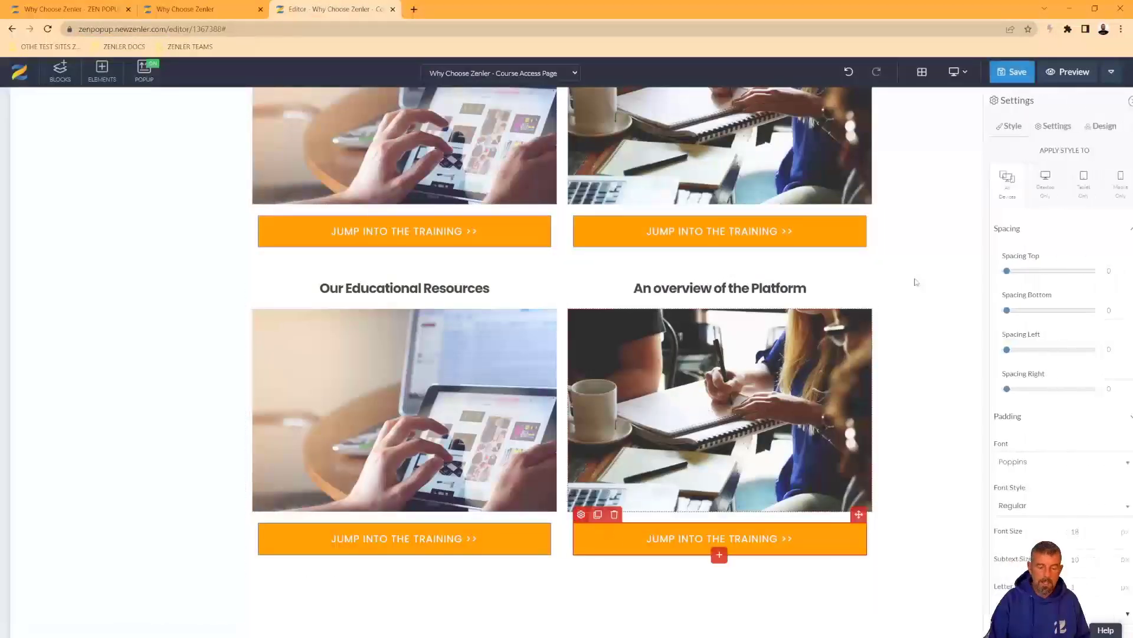
{"action": "left_click", "coordinate": [1045, 128]}
{"action": "left_click", "coordinate": [1093, 228]}
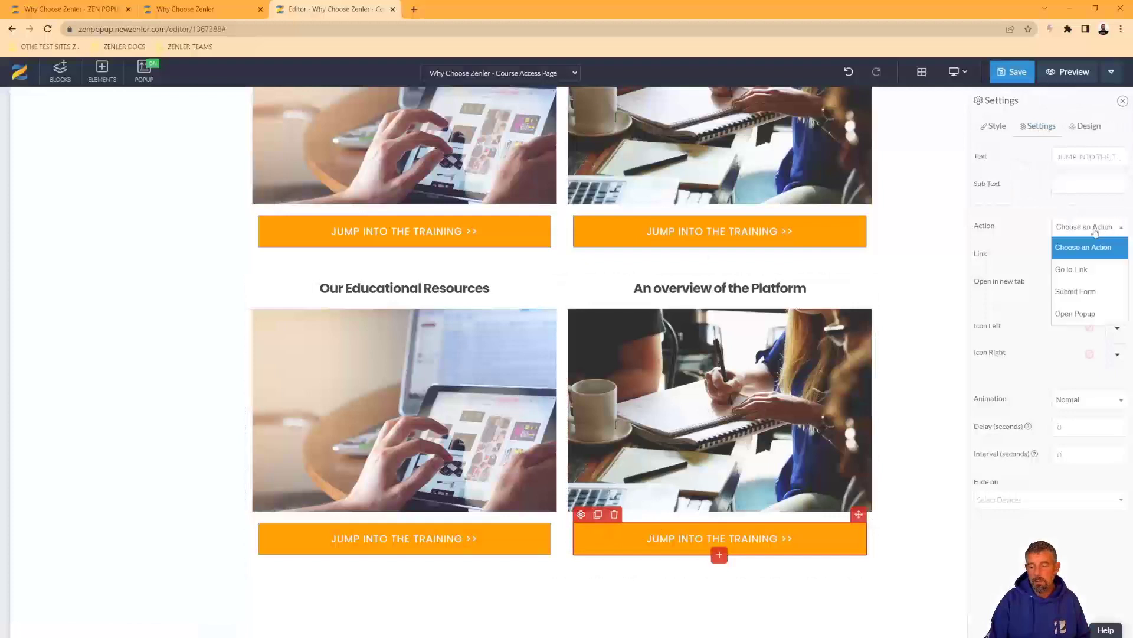
{"action": "left_click", "coordinate": [1070, 269]}
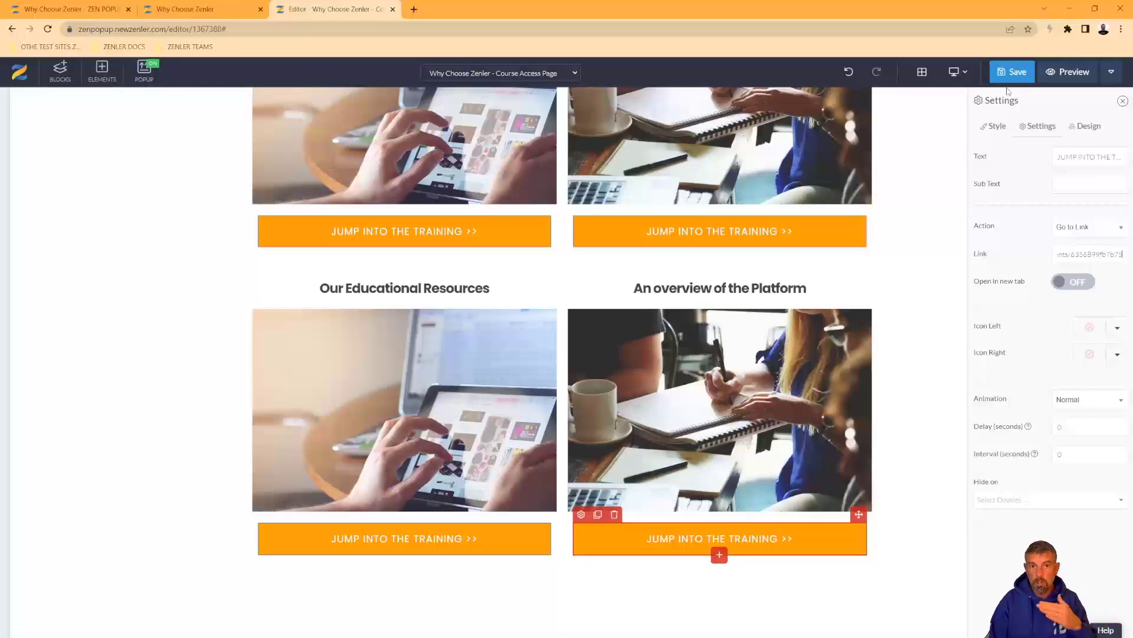
{"action": "left_click", "coordinate": [1012, 82]}
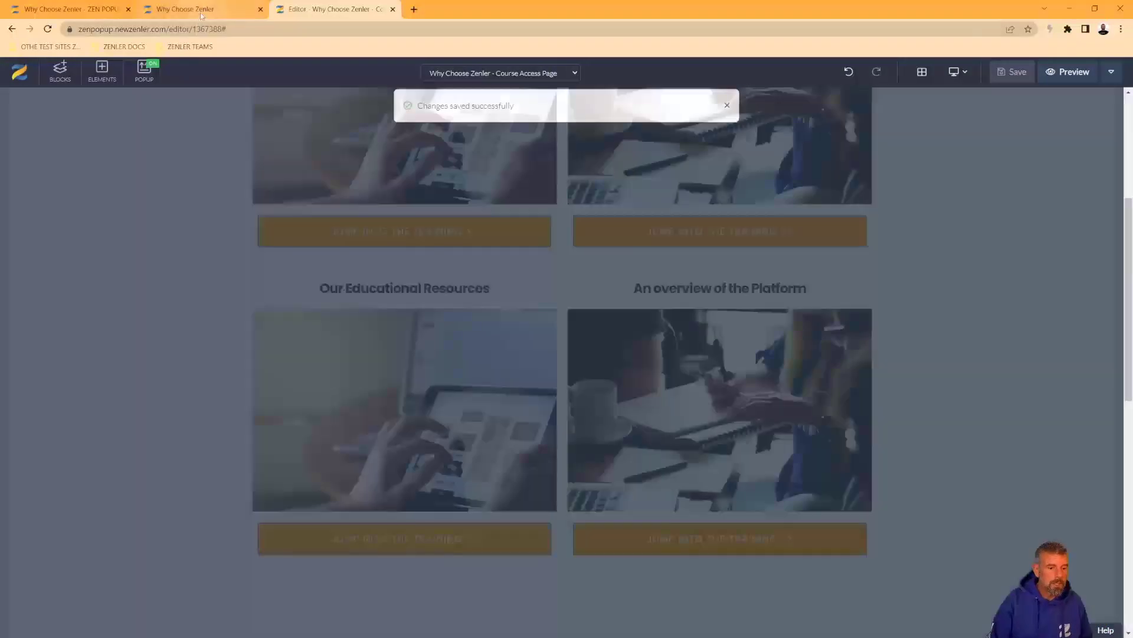
Close the curriculum preview, preview the Course Access Page as a student and look over its sections
{"action": "left_click", "coordinate": [202, 10]}
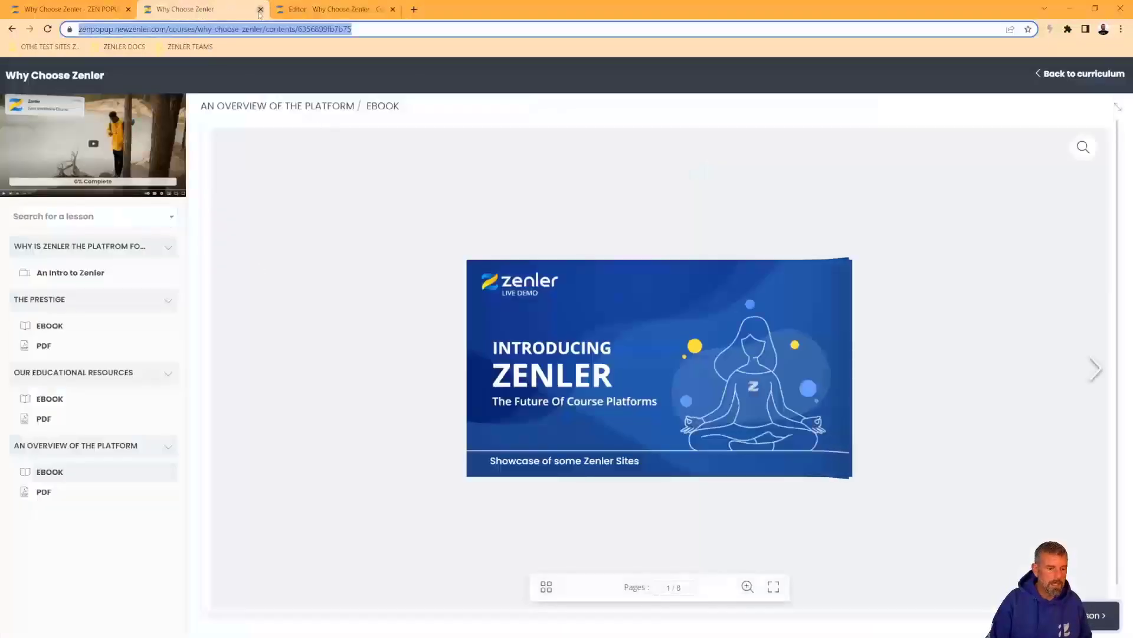
{"action": "left_click", "coordinate": [259, 9]}
{"action": "left_click", "coordinate": [71, 9]}
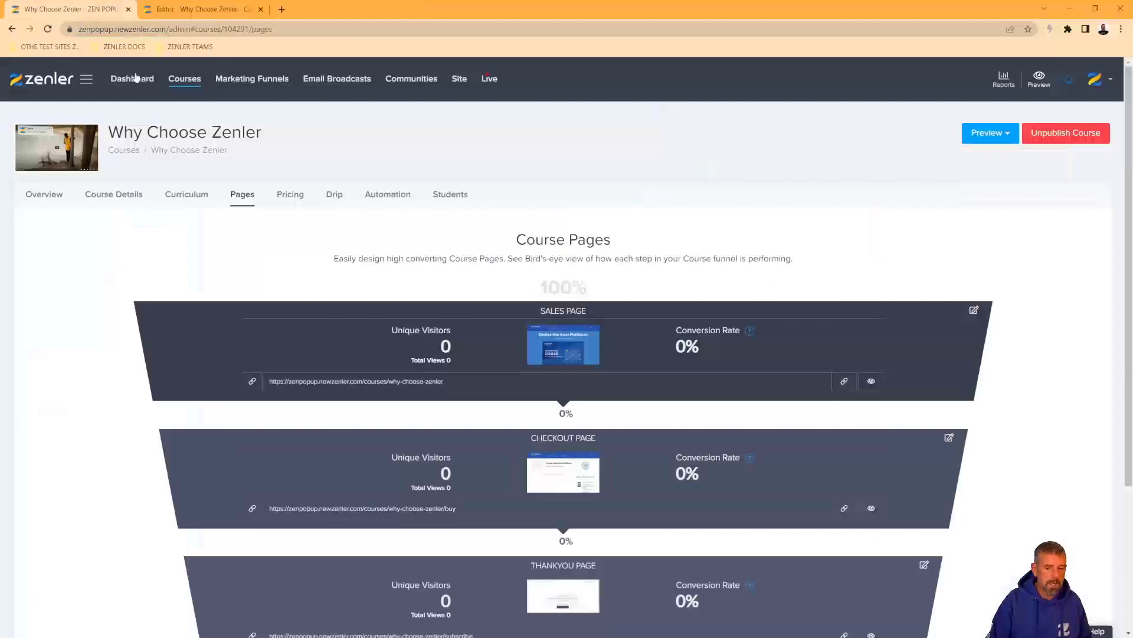
{"action": "left_click", "coordinate": [989, 137]}
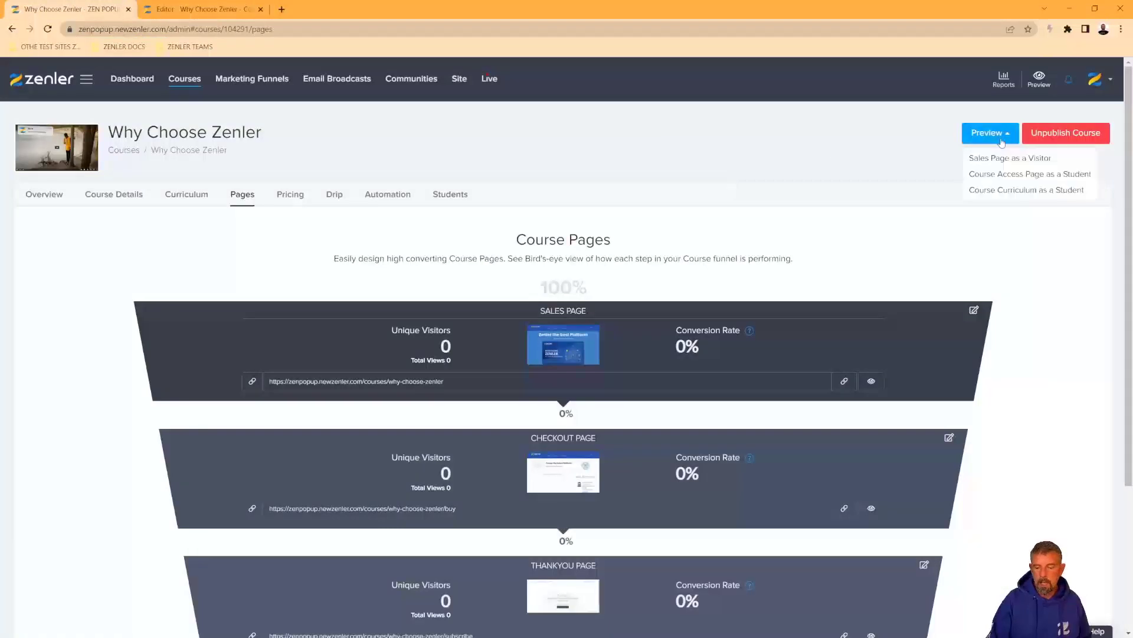
{"action": "left_click", "coordinate": [989, 176]}
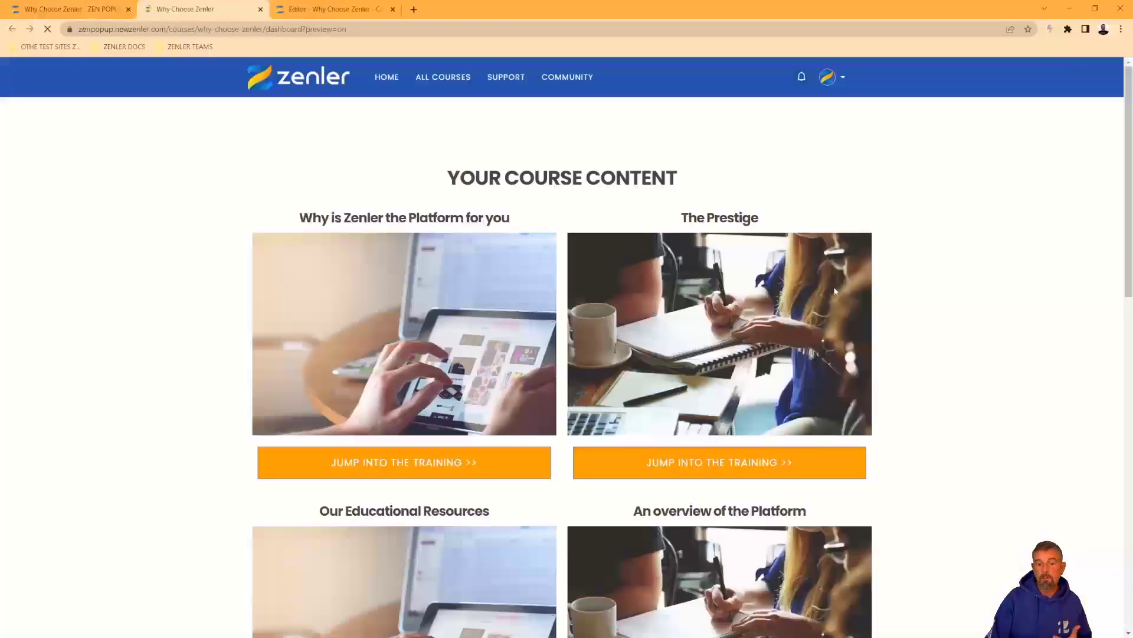
{"action": "scroll", "coordinate": [413, 248], "scroll_direction": "down", "scroll_amount": 3}
{"action": "scroll", "coordinate": [604, 279], "scroll_direction": "up", "scroll_amount": 2}
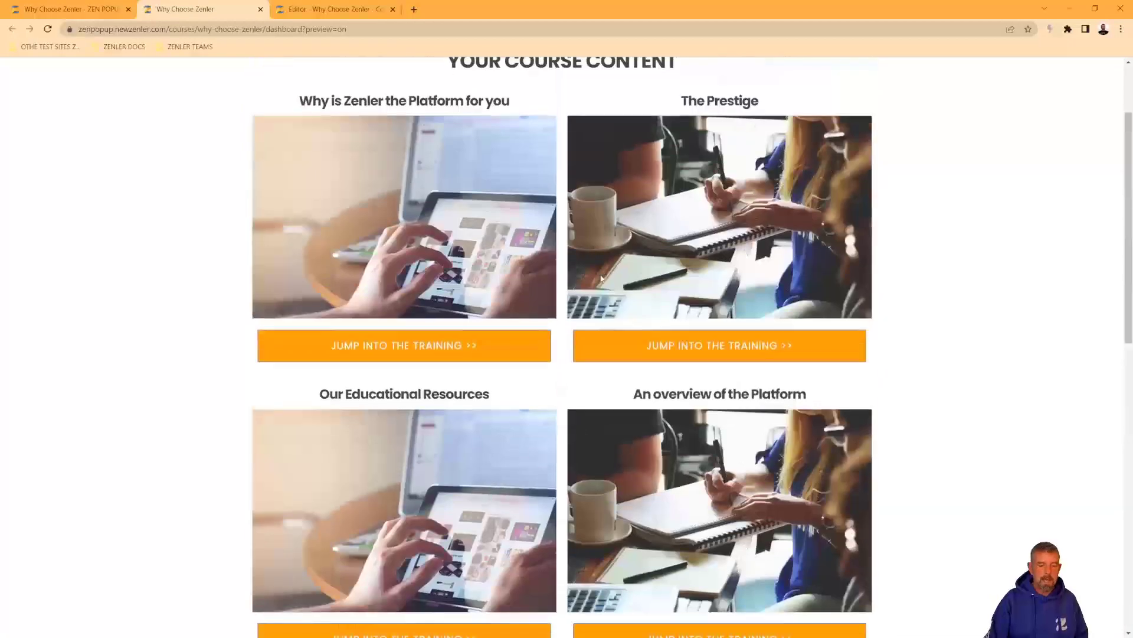
{"action": "scroll", "coordinate": [604, 279], "scroll_direction": "up", "scroll_amount": 1}
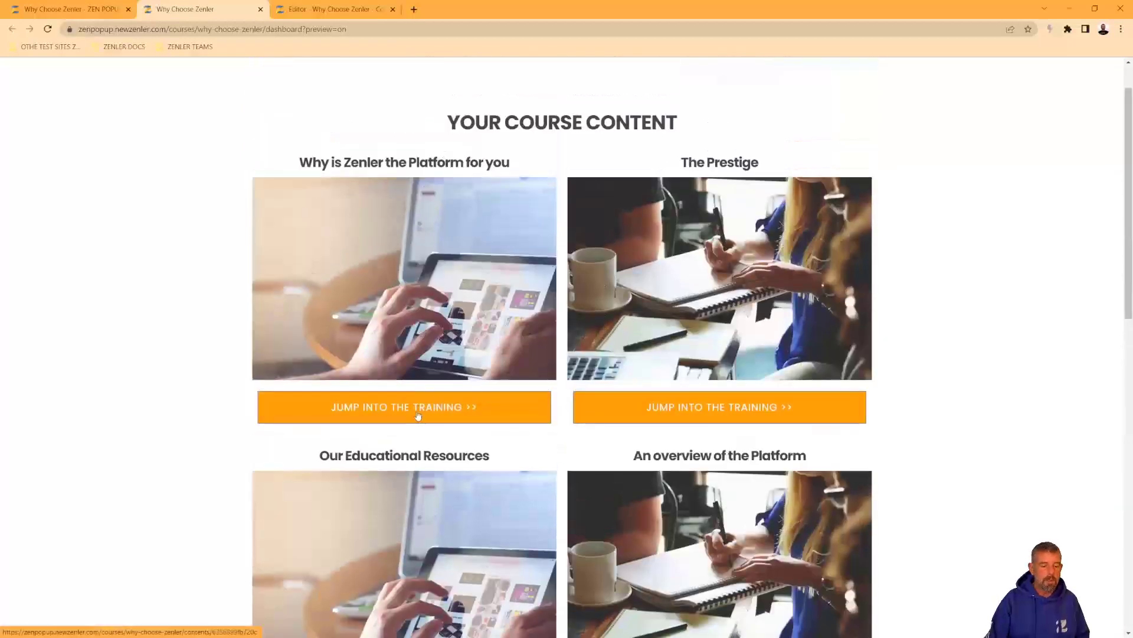
Test the JUMP INTO THE TRAINING button of each of the four sections, returning to the course access page between tests
{"action": "left_click", "coordinate": [535, 405]}
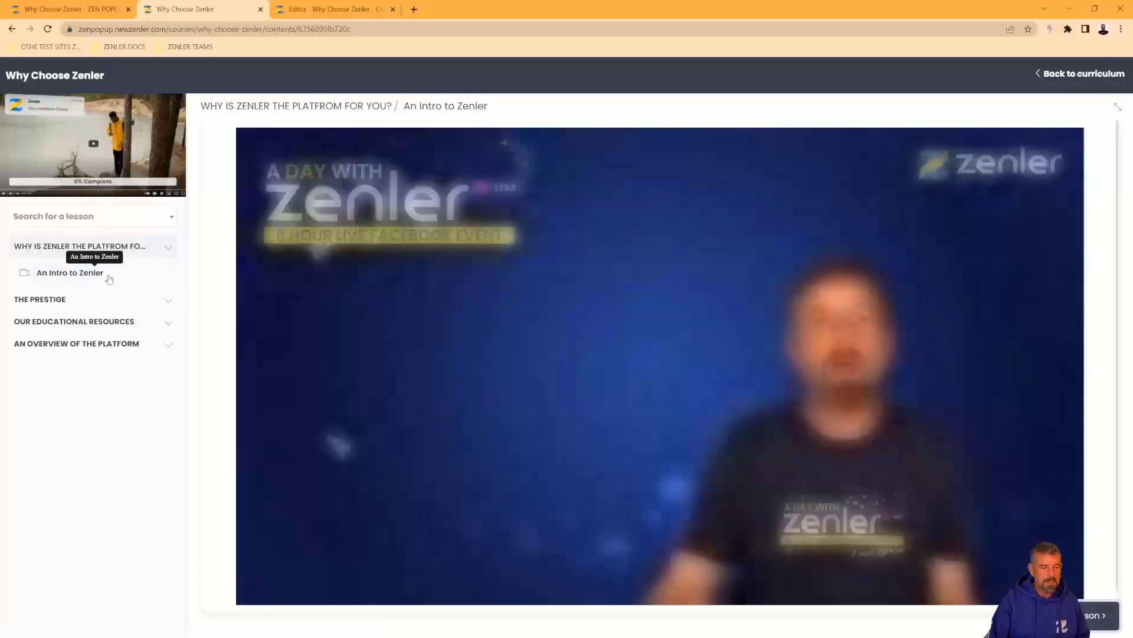
{"action": "left_click", "coordinate": [12, 29]}
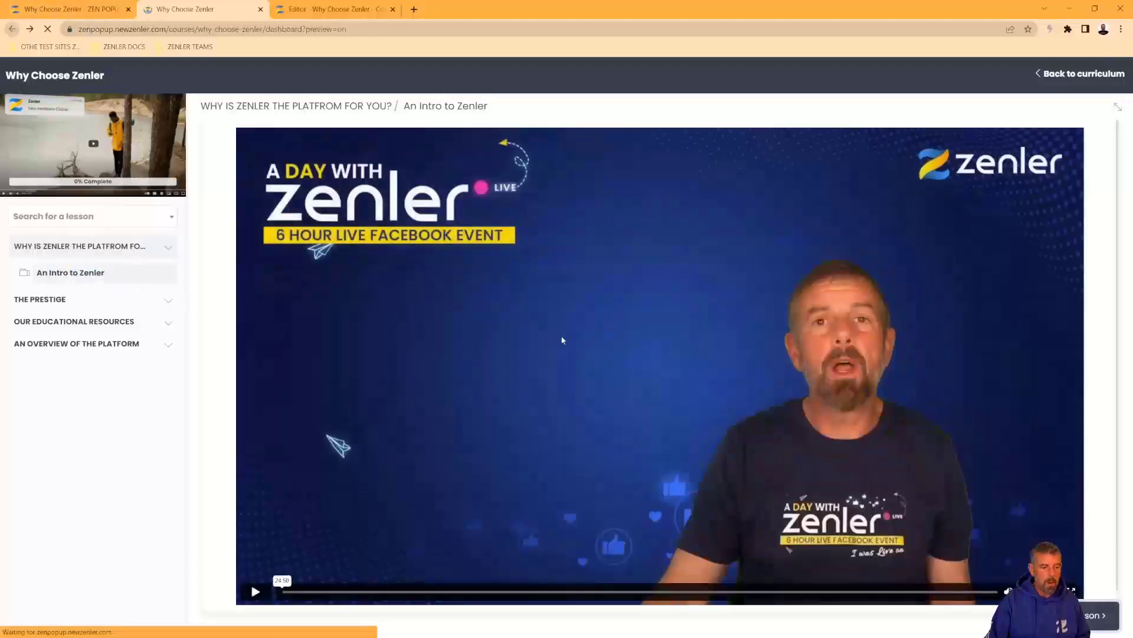
{"action": "left_click", "coordinate": [673, 413]}
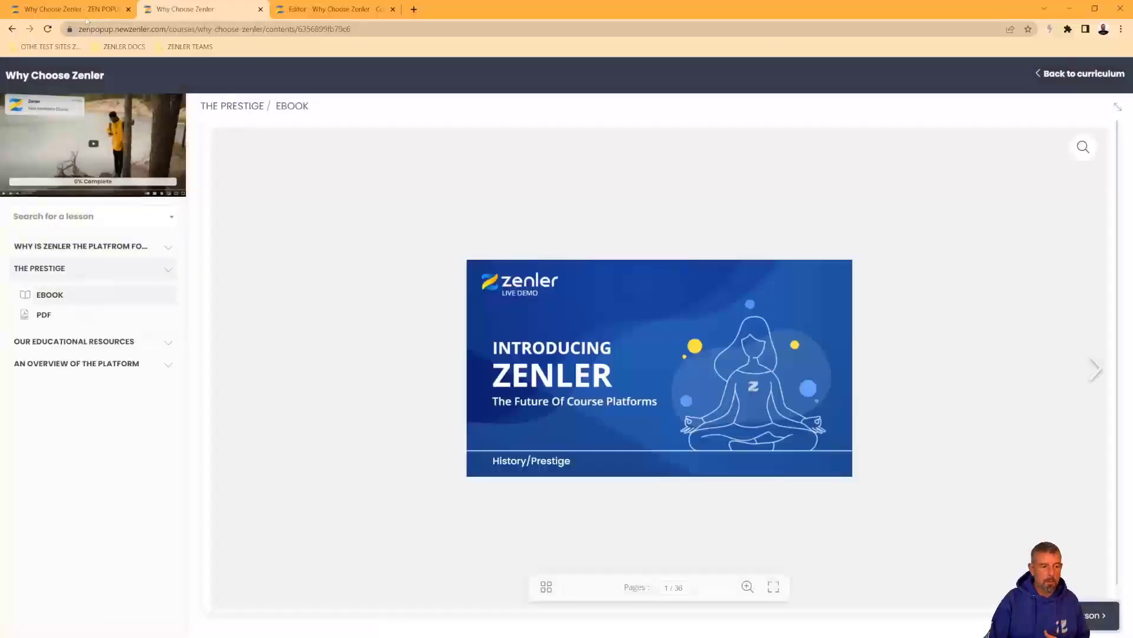
{"action": "left_click", "coordinate": [13, 30]}
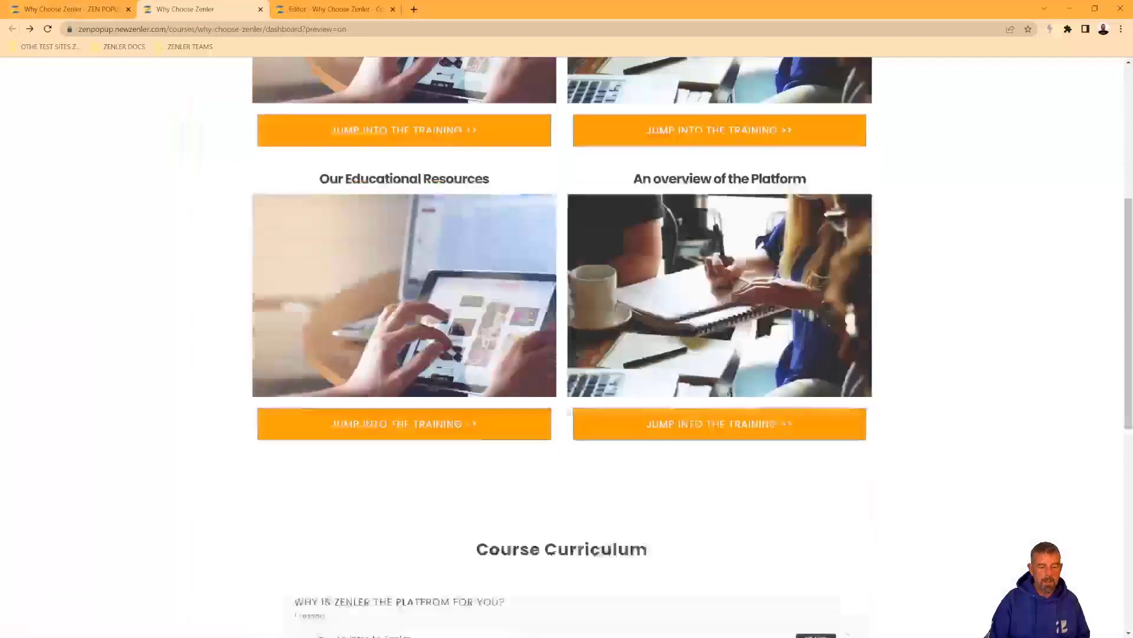
{"action": "left_click", "coordinate": [474, 424]}
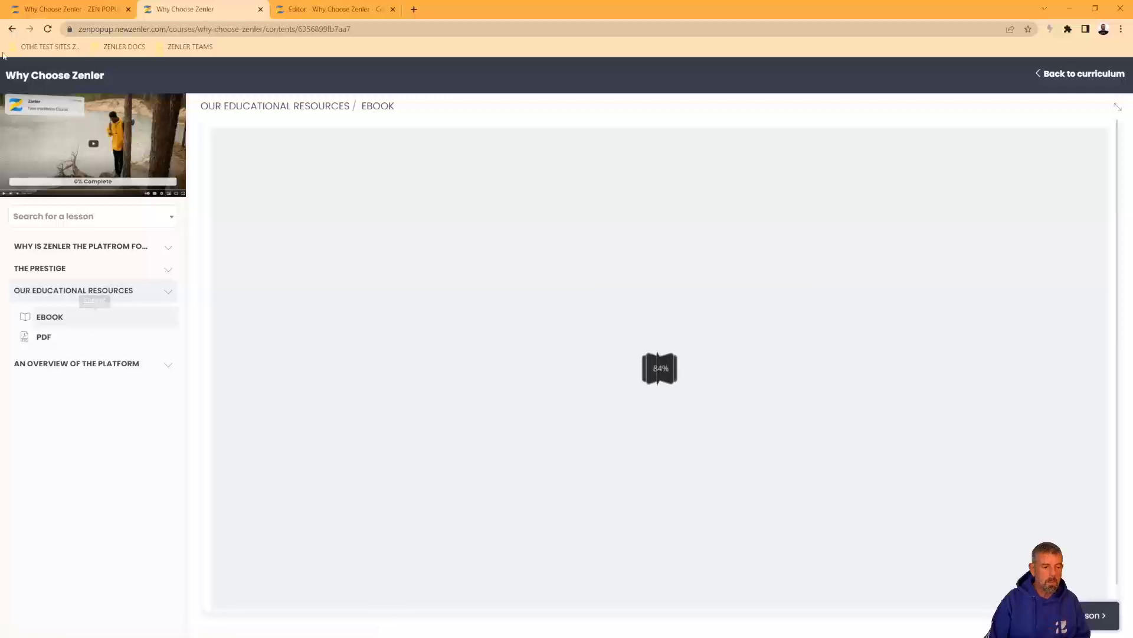
{"action": "left_click", "coordinate": [13, 29]}
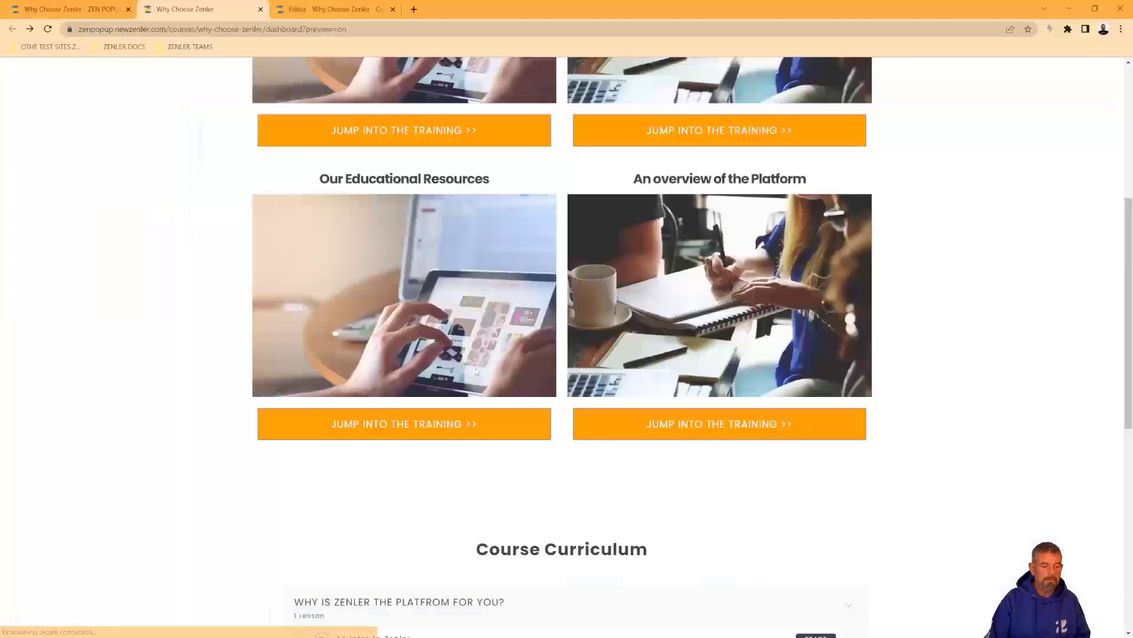
{"action": "left_click", "coordinate": [676, 426]}
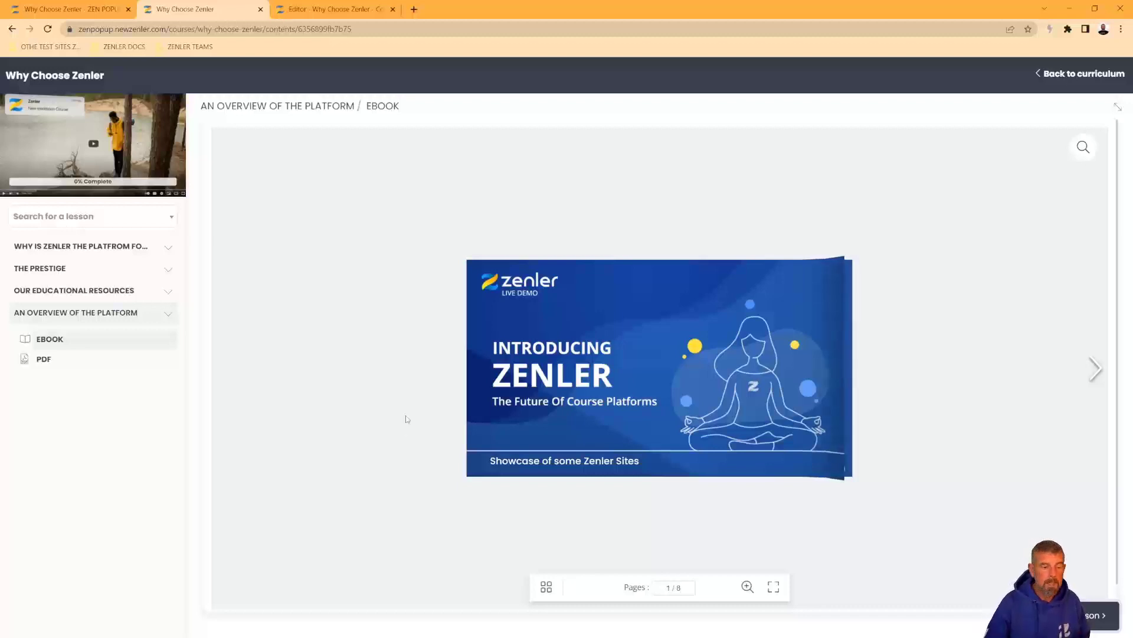
Return to the page editor and delete the Course Curriculum block below the section buttons
{"action": "left_click", "coordinate": [93, 6]}
{"action": "left_click", "coordinate": [296, 8]}
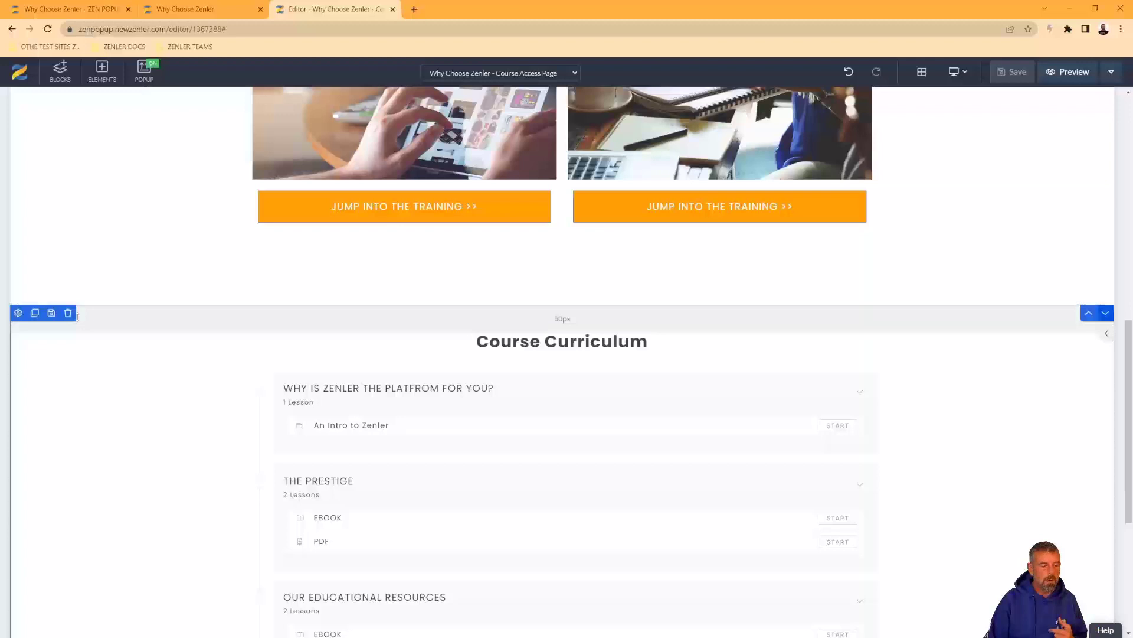
{"action": "left_click", "coordinate": [68, 313]}
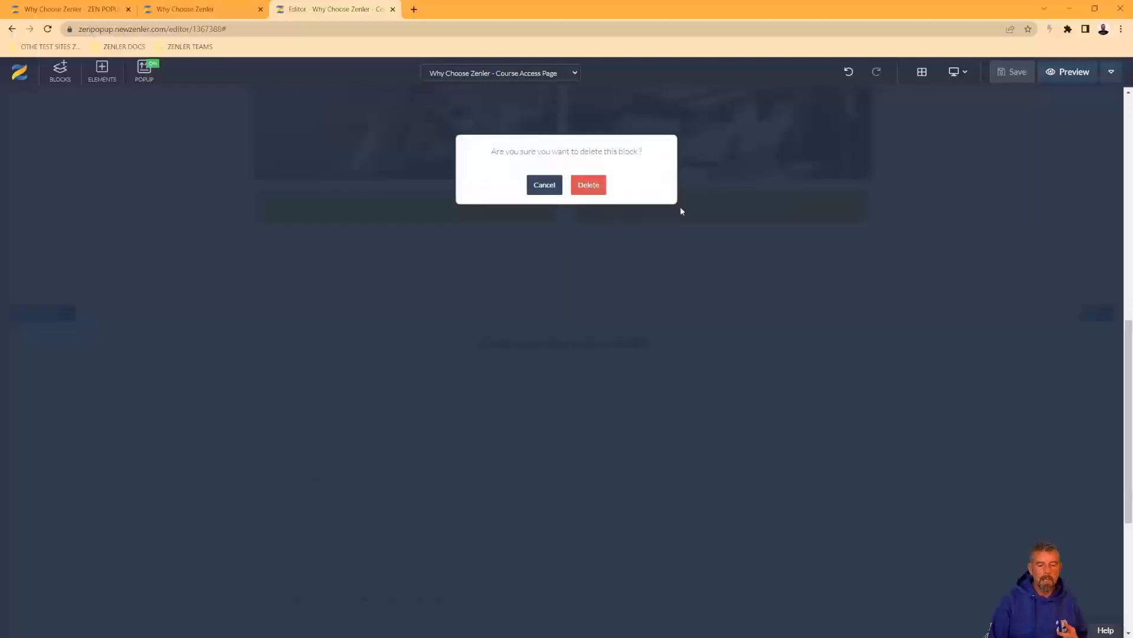
{"action": "left_click", "coordinate": [589, 185]}
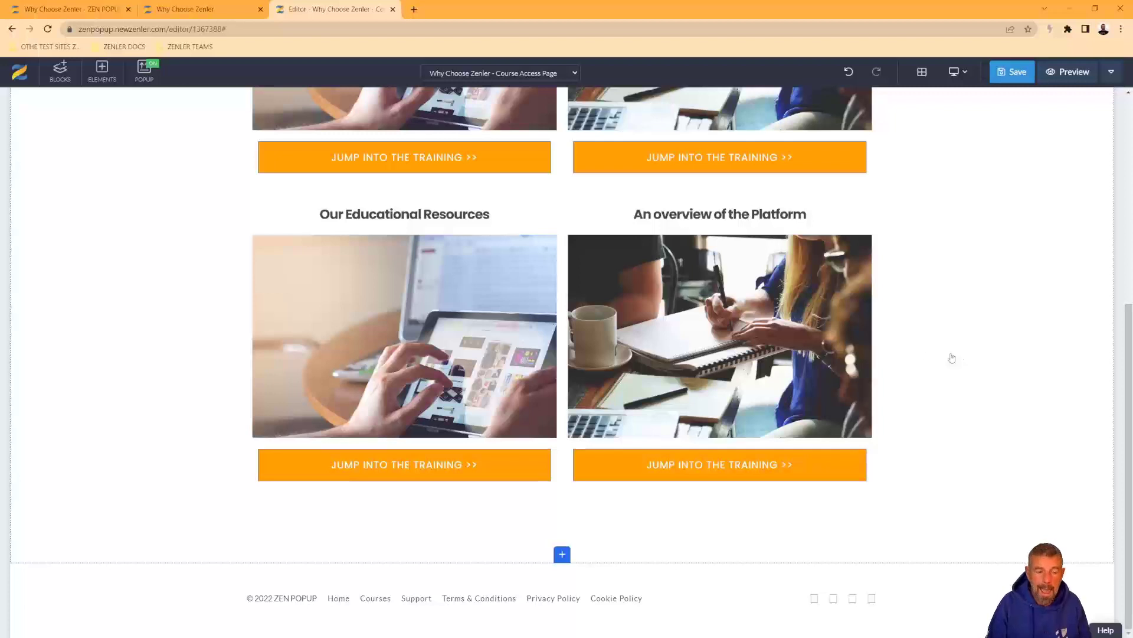
In the course's curriculum, add a new section named "Advanced technique" and save it
{"action": "left_click", "coordinate": [65, 10]}
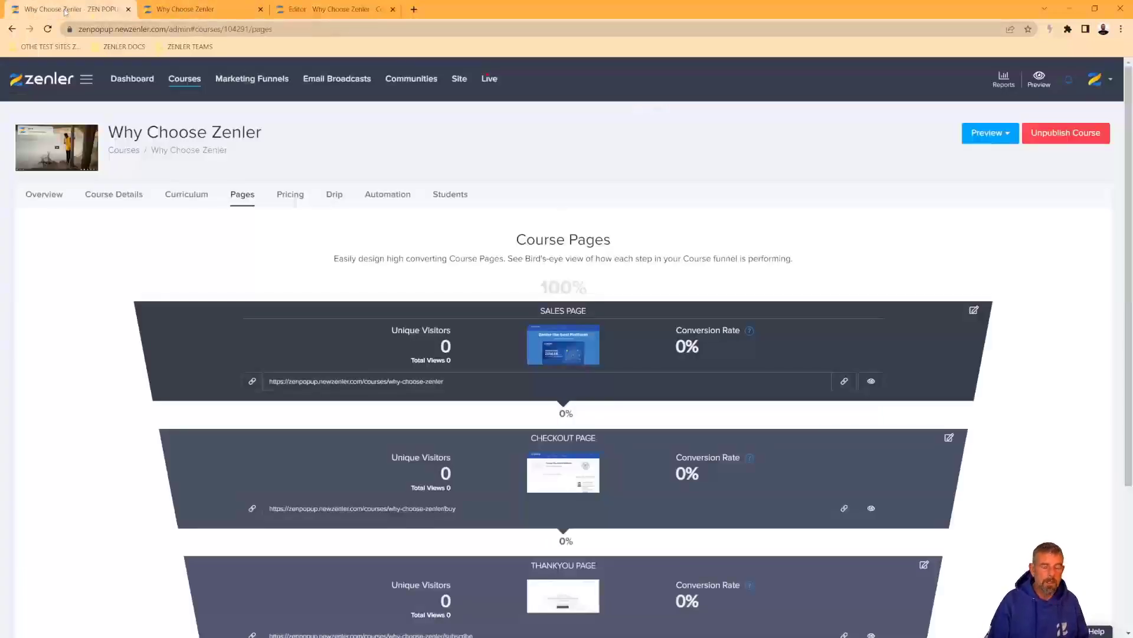
{"action": "left_click", "coordinate": [187, 196]}
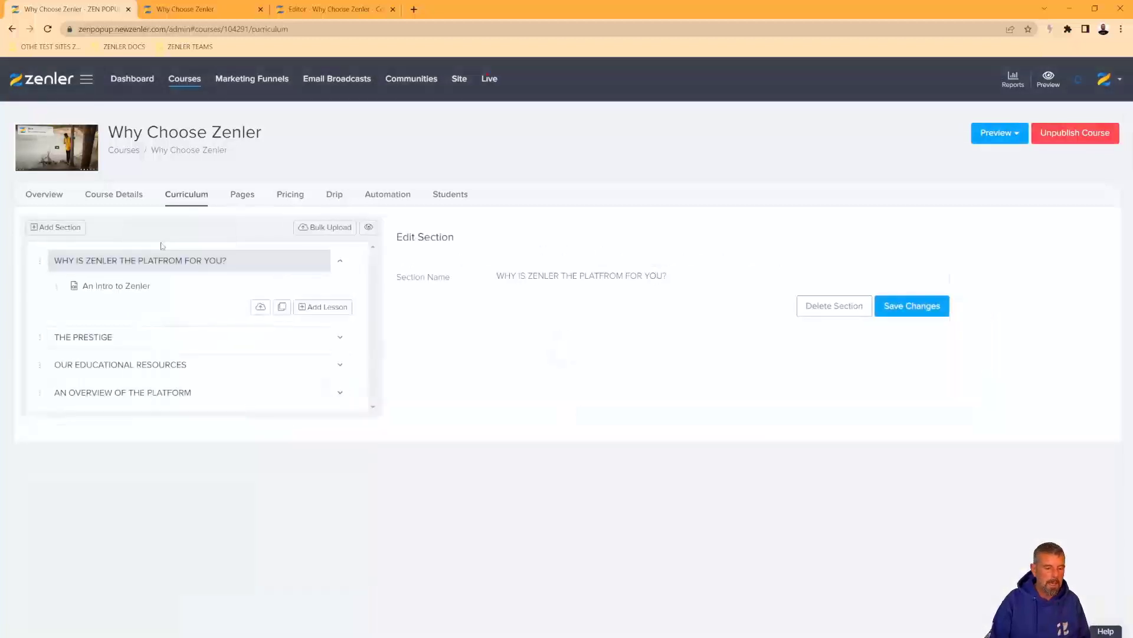
{"action": "left_click", "coordinate": [56, 226]}
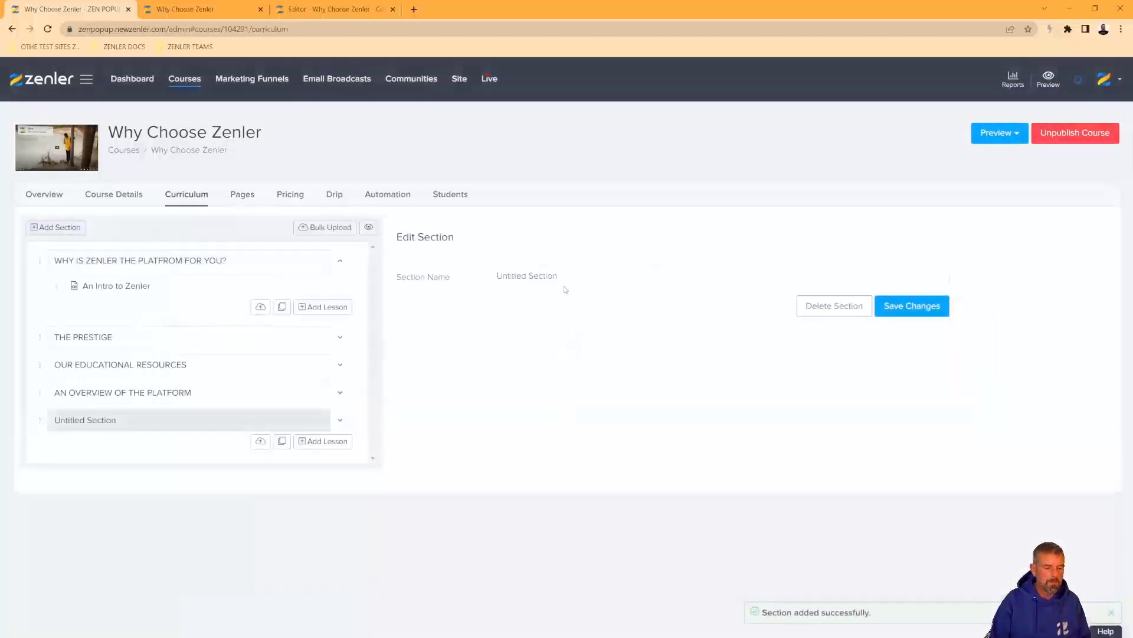
{"action": "key", "text": "ctrl+a"}
{"action": "type", "text": "A"}
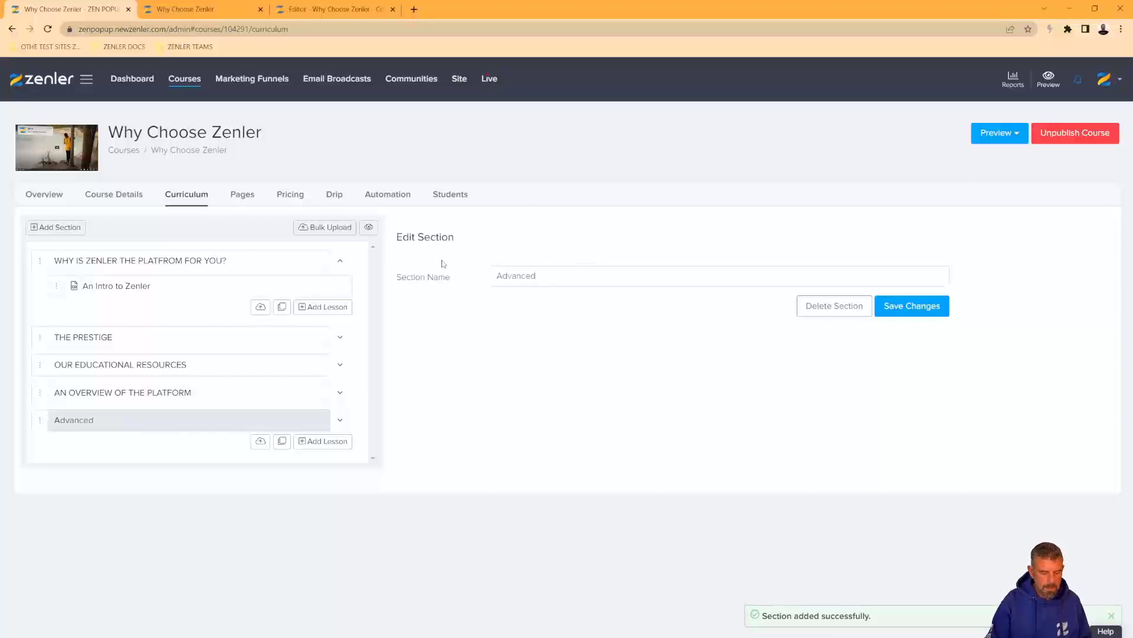
{"action": "type", "text": "dvanced technique"}
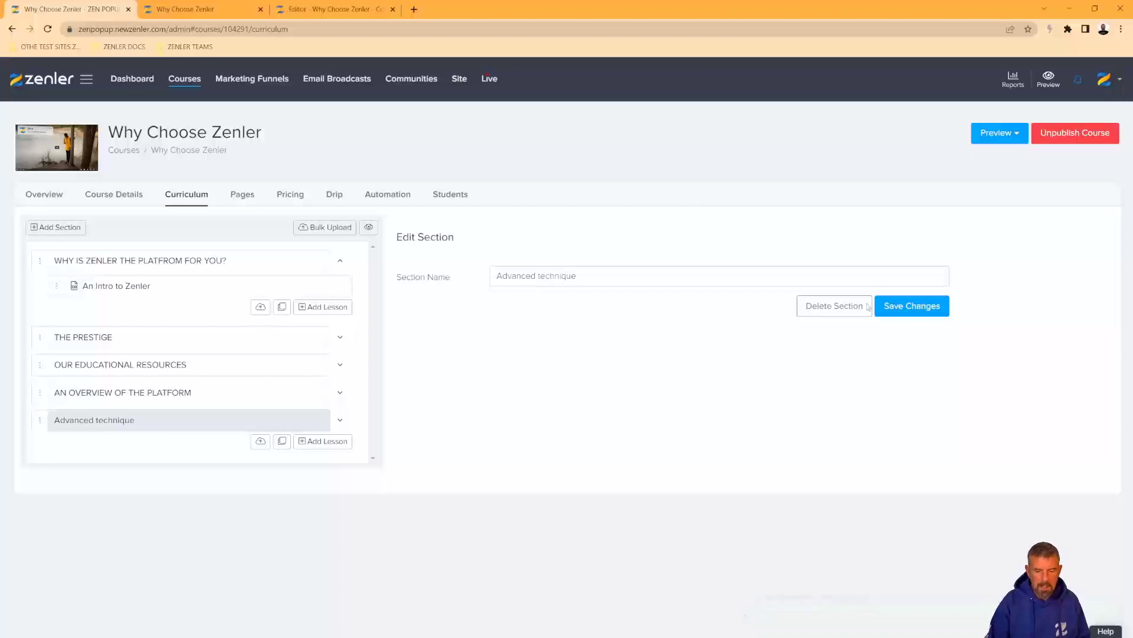
{"action": "left_click", "coordinate": [911, 307]}
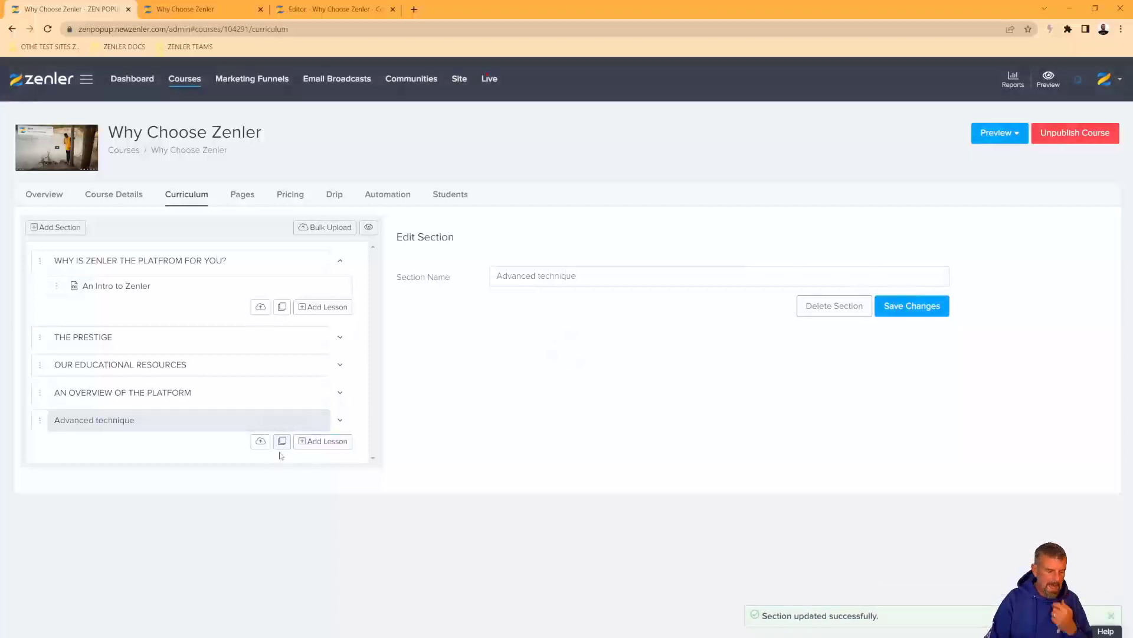
Add a lesson named "How to add text" to the Advanced technique section and save it
{"action": "left_click", "coordinate": [323, 440]}
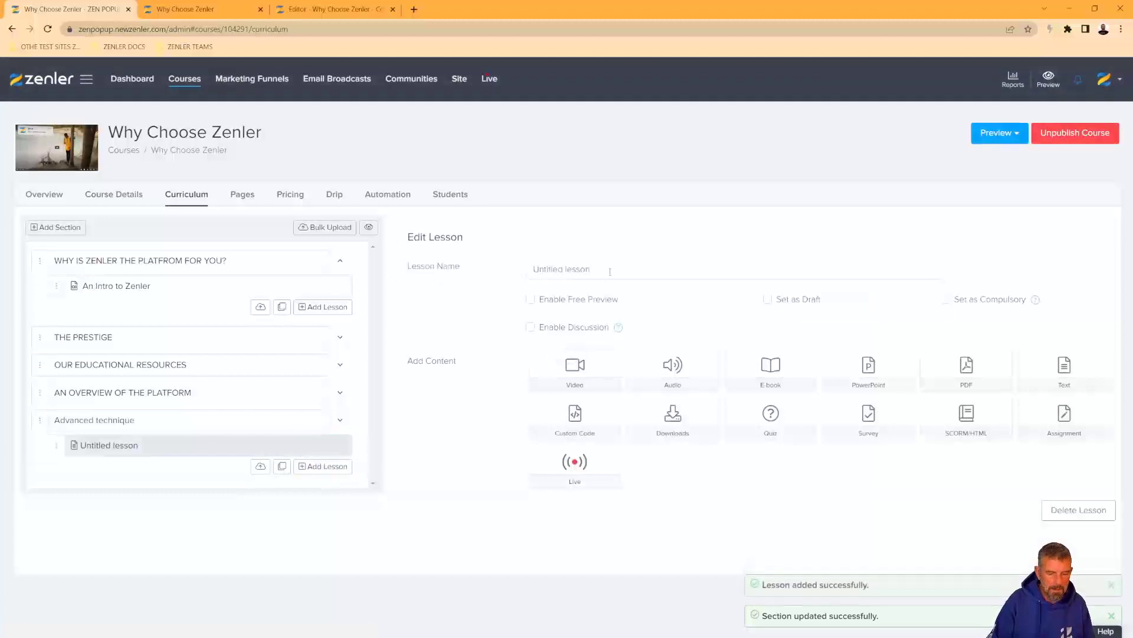
{"action": "type", "text": "How to add text"}
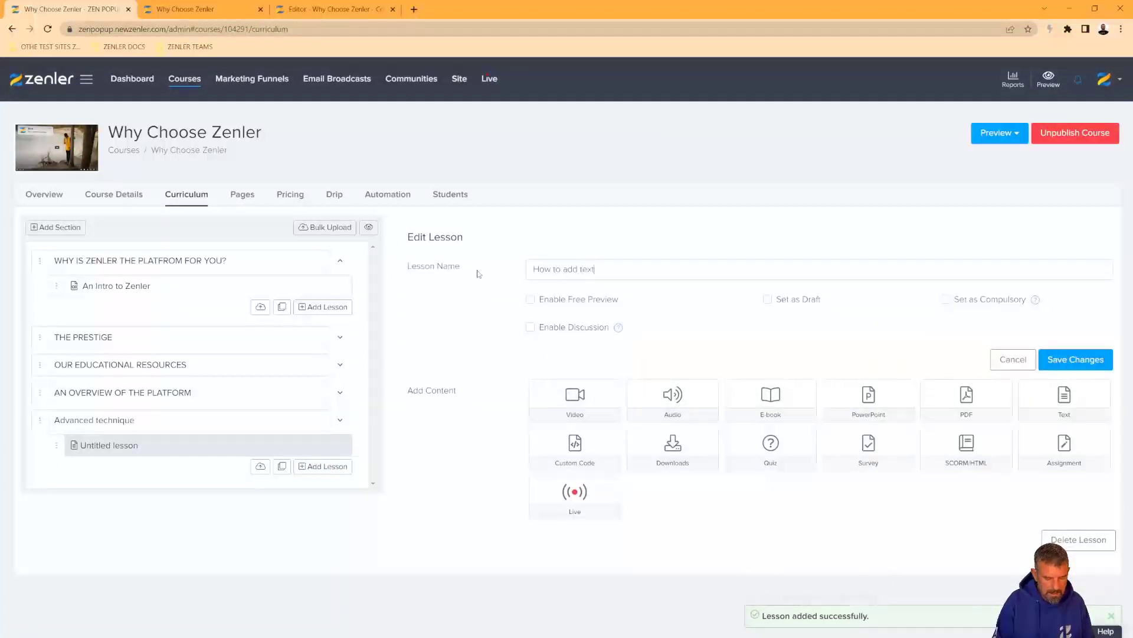
{"action": "left_click", "coordinate": [1042, 356]}
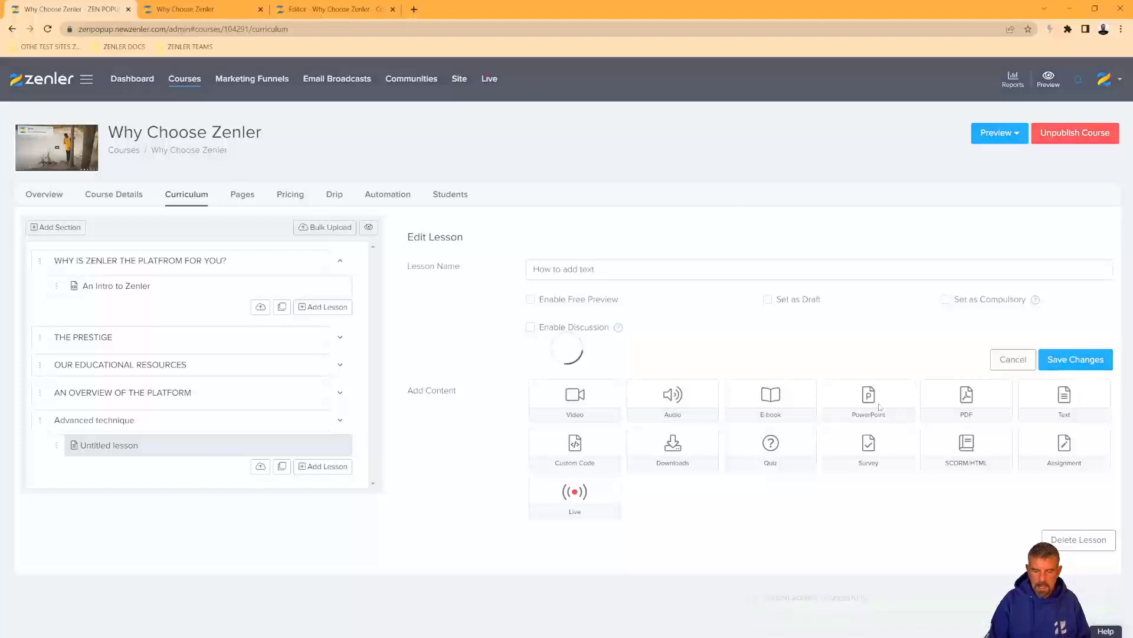
Add a text content item reading "copy text" to the How to add text lesson and save it
{"action": "left_click", "coordinate": [1065, 372]}
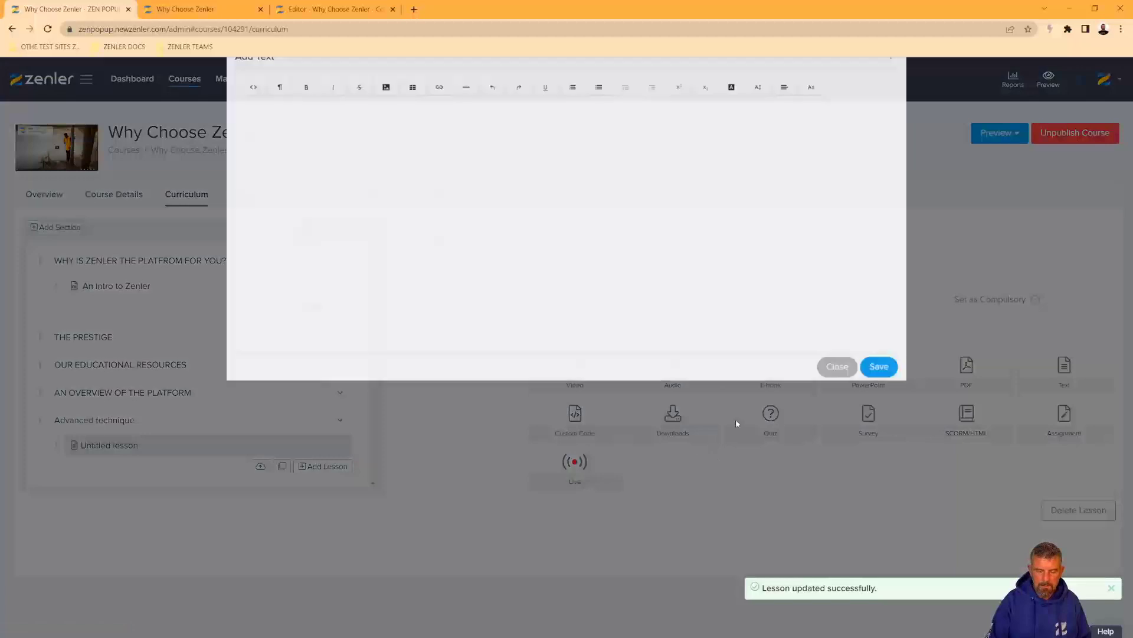
{"action": "type", "text": "c"}
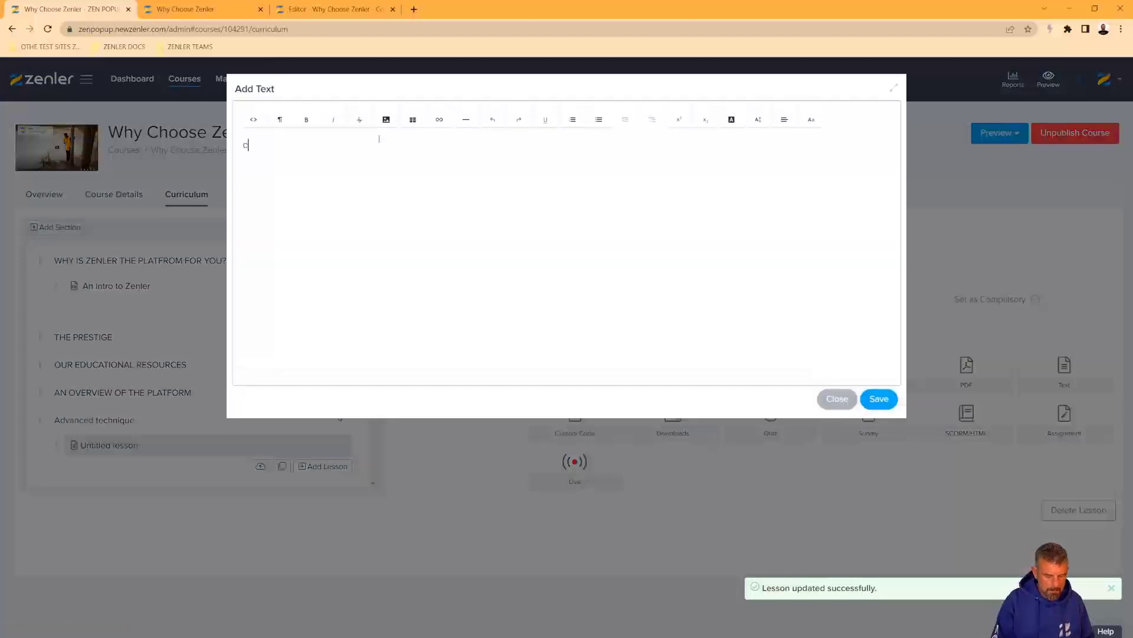
{"action": "type", "text": "opy tex"}
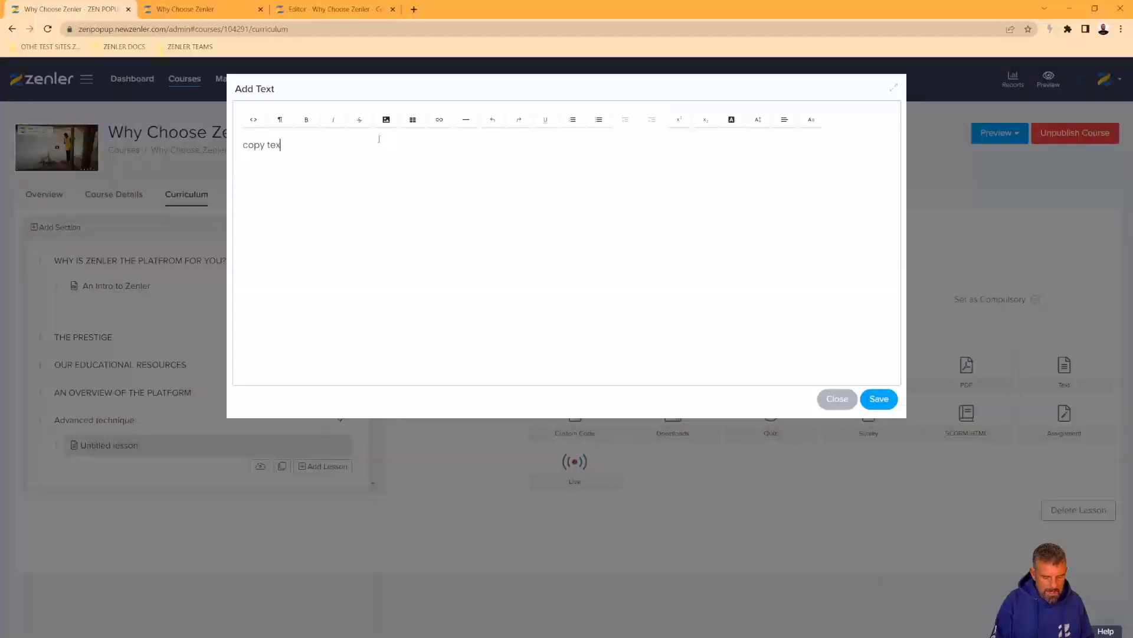
{"action": "left_click", "coordinate": [879, 398]}
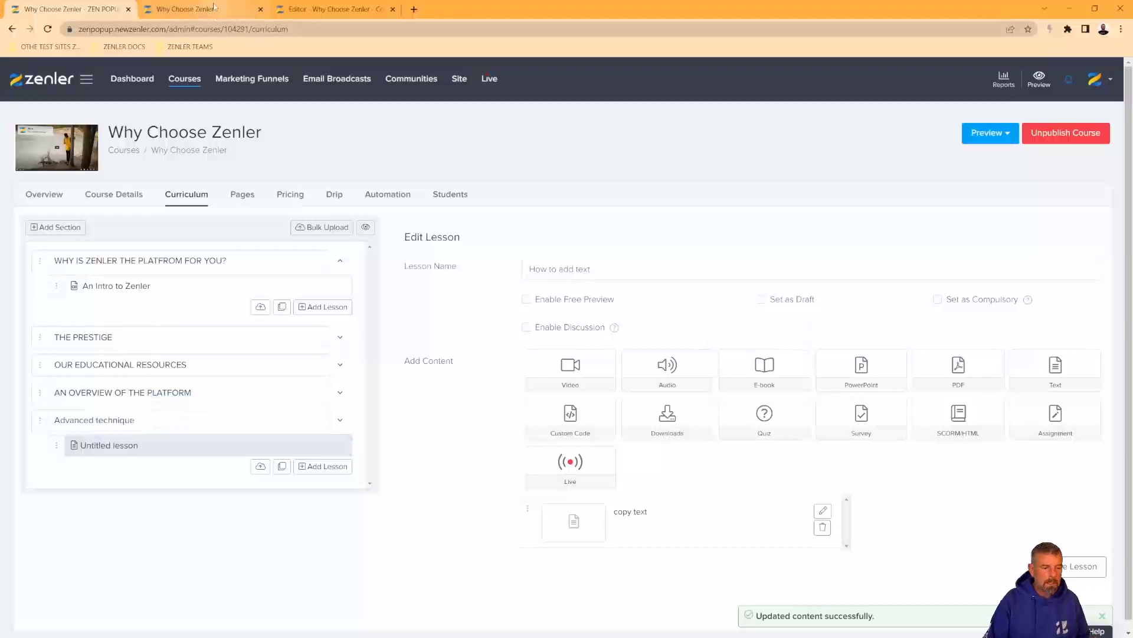
Reload the previewed lesson page and expand the Advanced technique section in its lesson list
{"action": "left_click", "coordinate": [189, 9]}
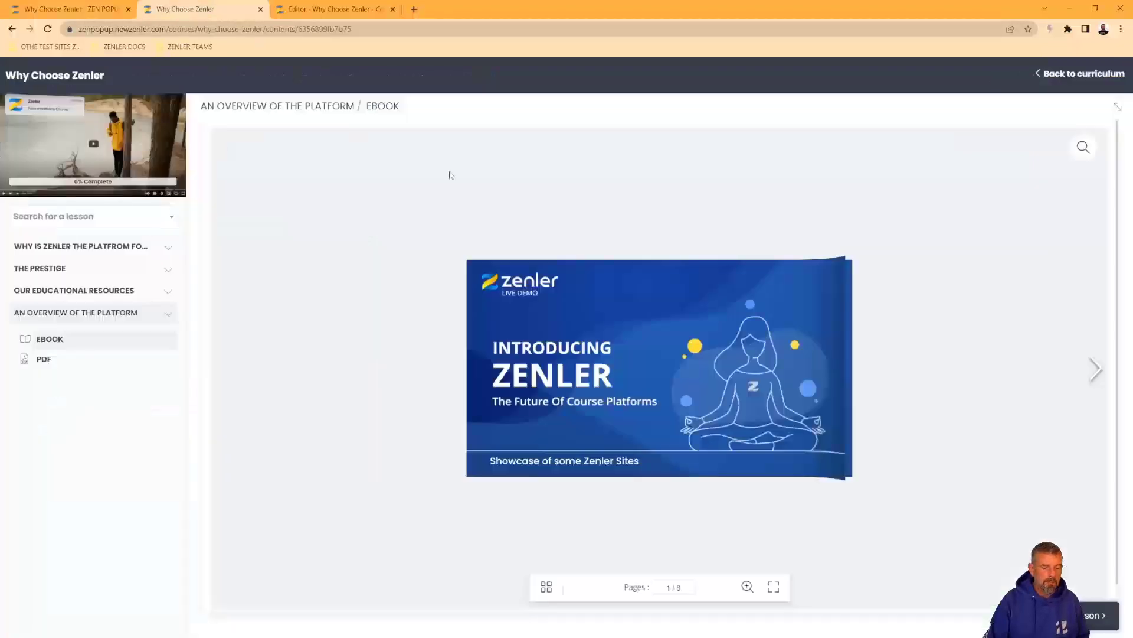
{"action": "left_click", "coordinate": [48, 30]}
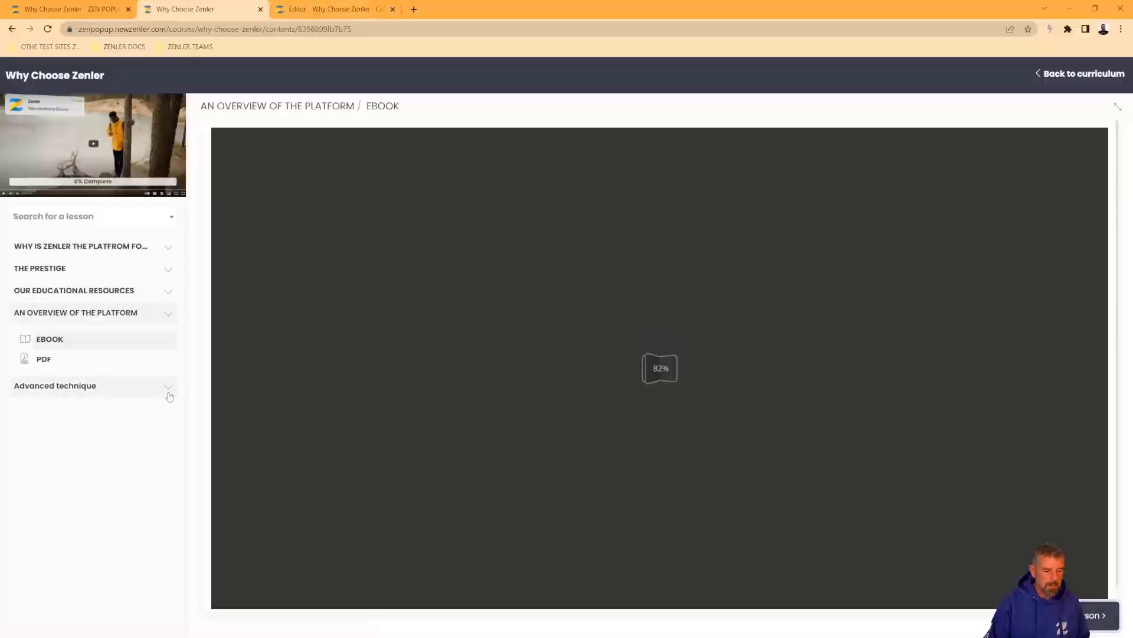
{"action": "left_click", "coordinate": [168, 390]}
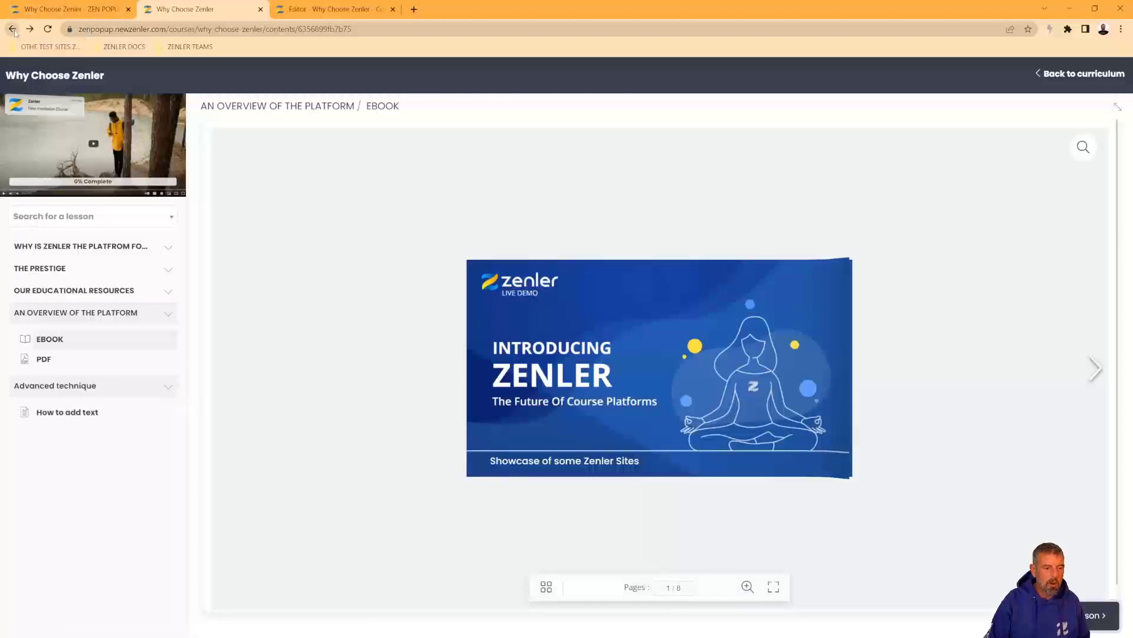
Save the course access page in the editor, then reload its preview and check the section layout
{"action": "left_click", "coordinate": [12, 29]}
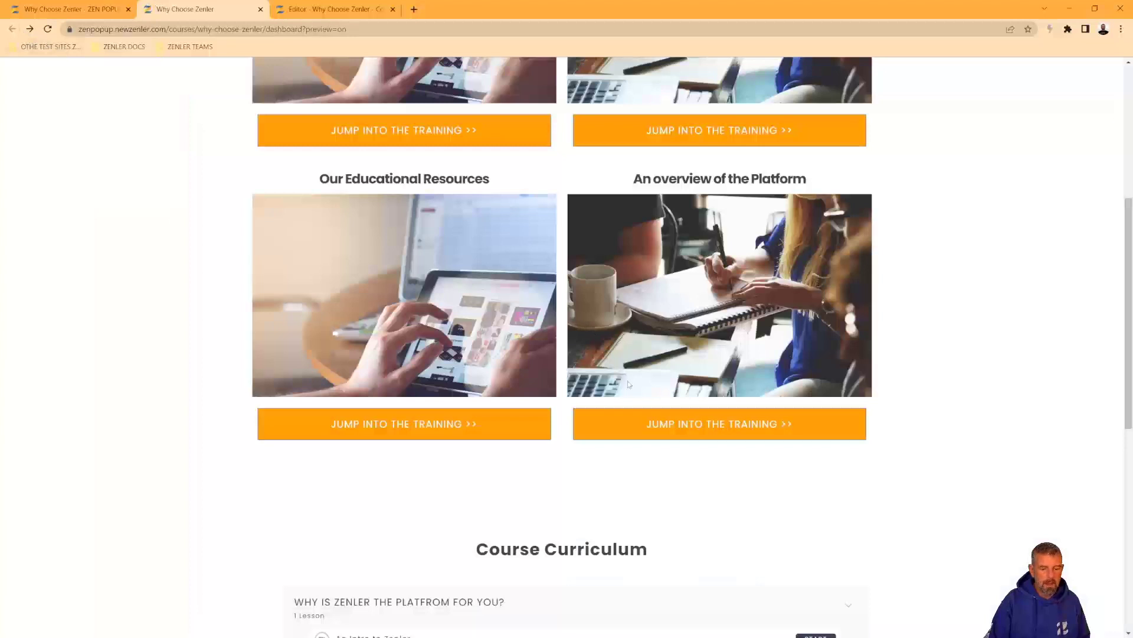
{"action": "scroll", "coordinate": [695, 454], "scroll_direction": "down", "scroll_amount": 8}
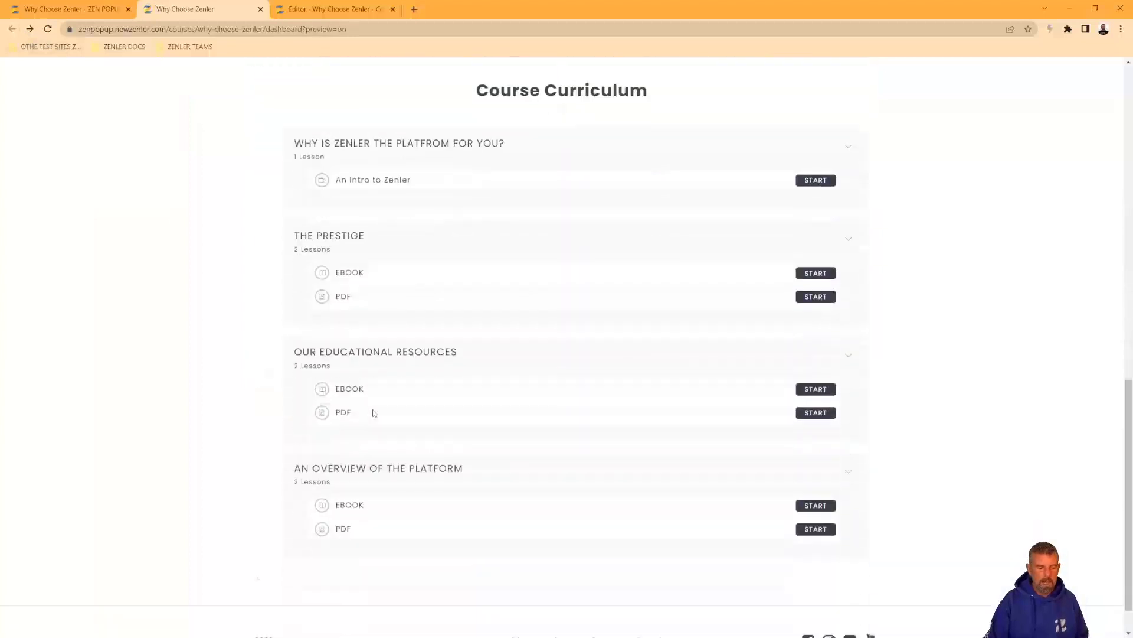
{"action": "scroll", "coordinate": [510, 469], "scroll_direction": "up", "scroll_amount": 10}
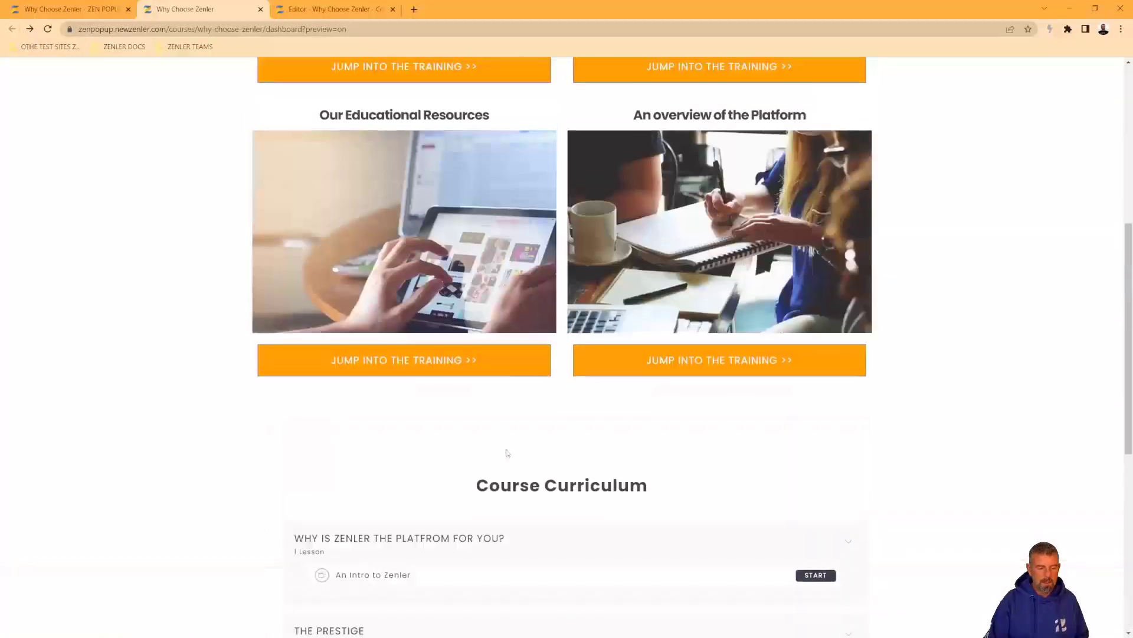
{"action": "scroll", "coordinate": [512, 292], "scroll_direction": "up", "scroll_amount": 3}
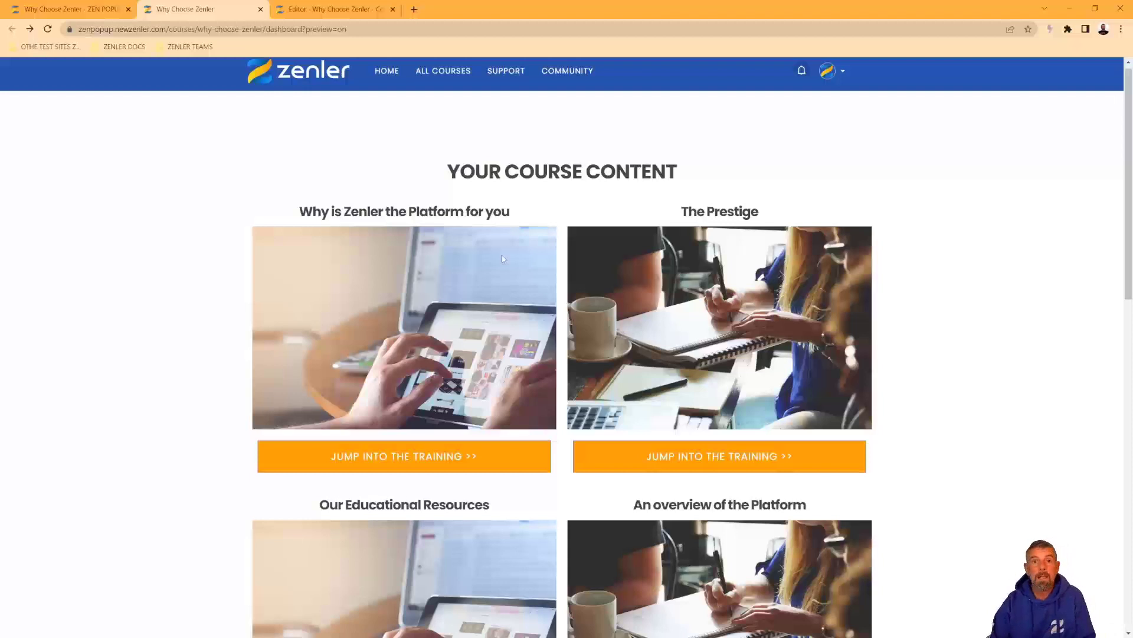
{"action": "left_click", "coordinate": [334, 9]}
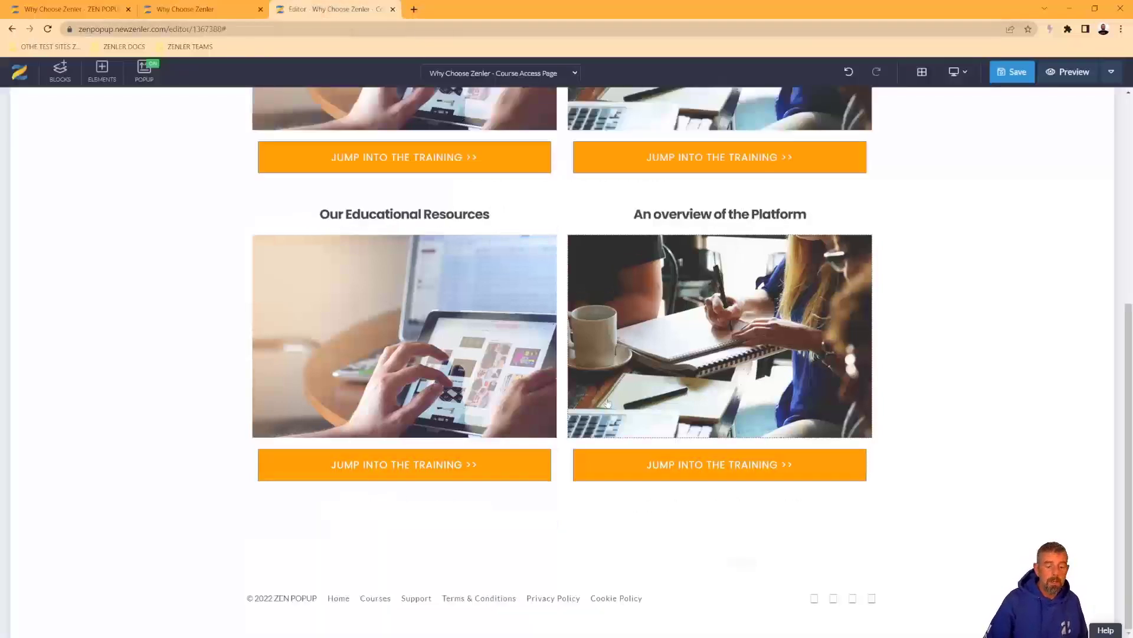
{"action": "left_click", "coordinate": [1012, 72]}
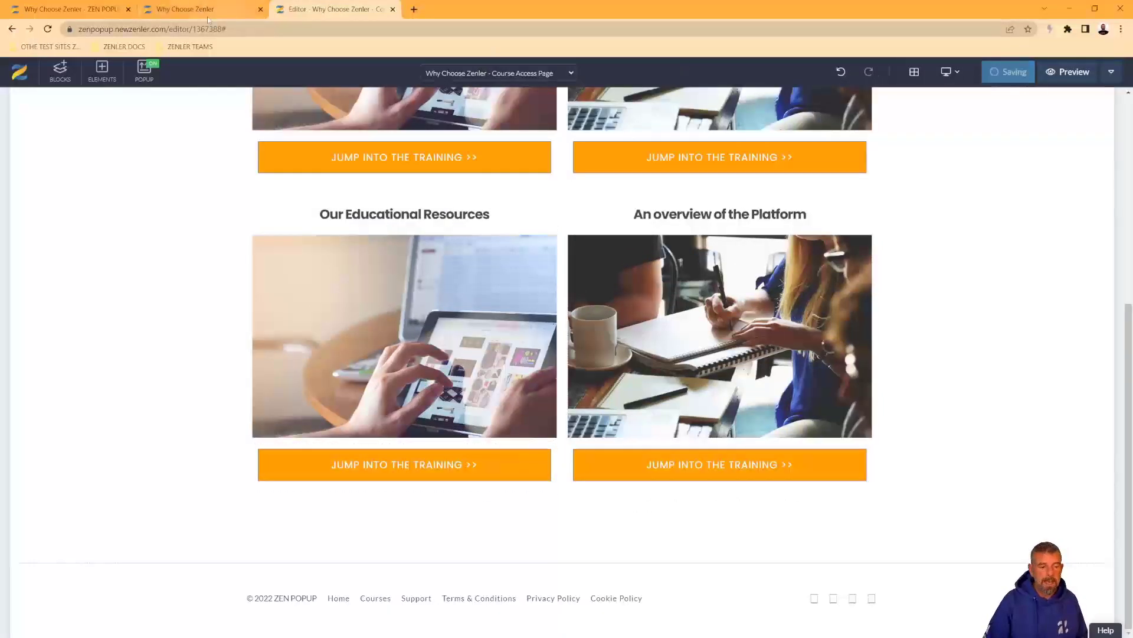
{"action": "left_click", "coordinate": [227, 9]}
{"action": "left_click", "coordinate": [49, 29]}
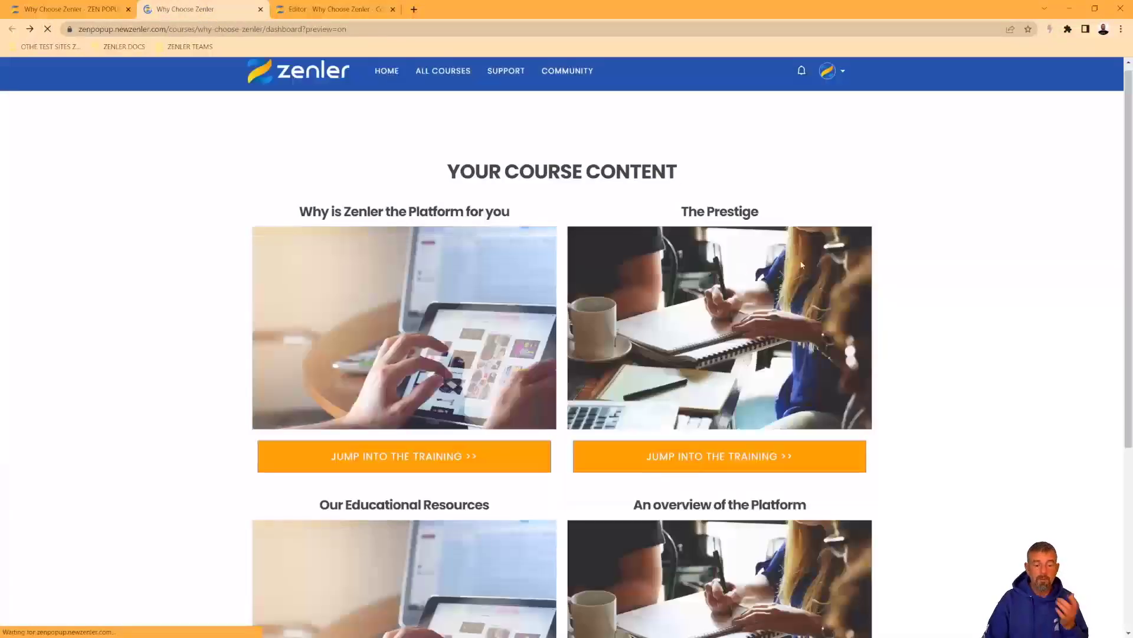
{"action": "scroll", "coordinate": [861, 251], "scroll_direction": "down", "scroll_amount": 5}
{"action": "scroll", "coordinate": [748, 383], "scroll_direction": "up", "scroll_amount": 5}
{"action": "scroll", "coordinate": [747, 382], "scroll_direction": "down", "scroll_amount": 5}
{"action": "scroll", "coordinate": [748, 381], "scroll_direction": "up", "scroll_amount": 5}
Jump into The Prestige training, open the How to add text lesson under Advanced technique and select its page address
{"action": "left_click", "coordinate": [703, 463]}
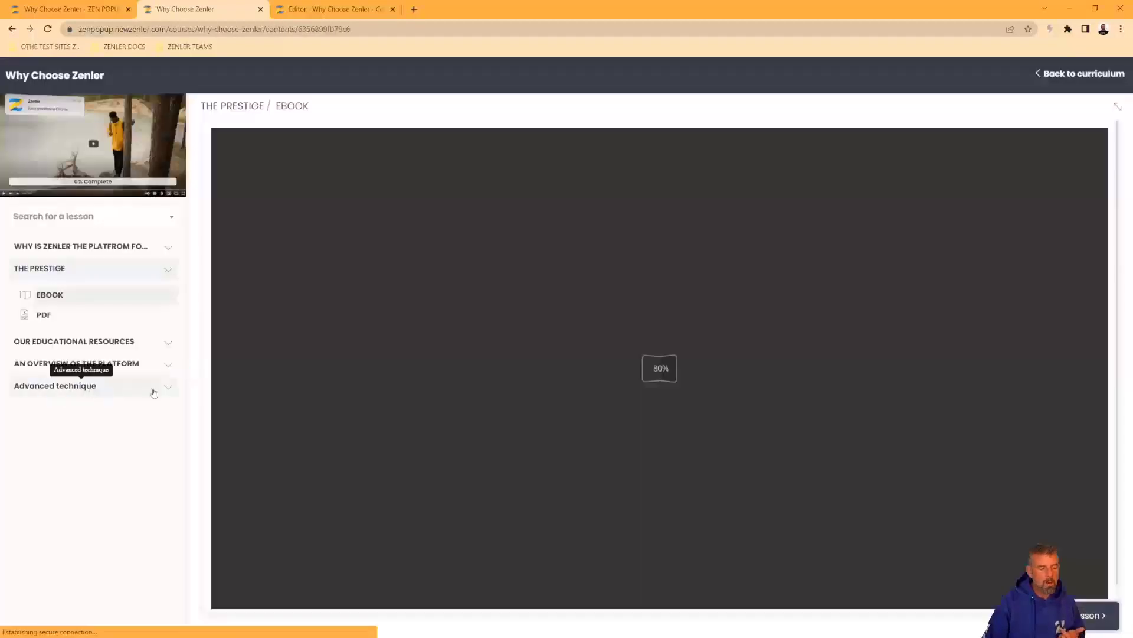
{"action": "left_click", "coordinate": [157, 390]}
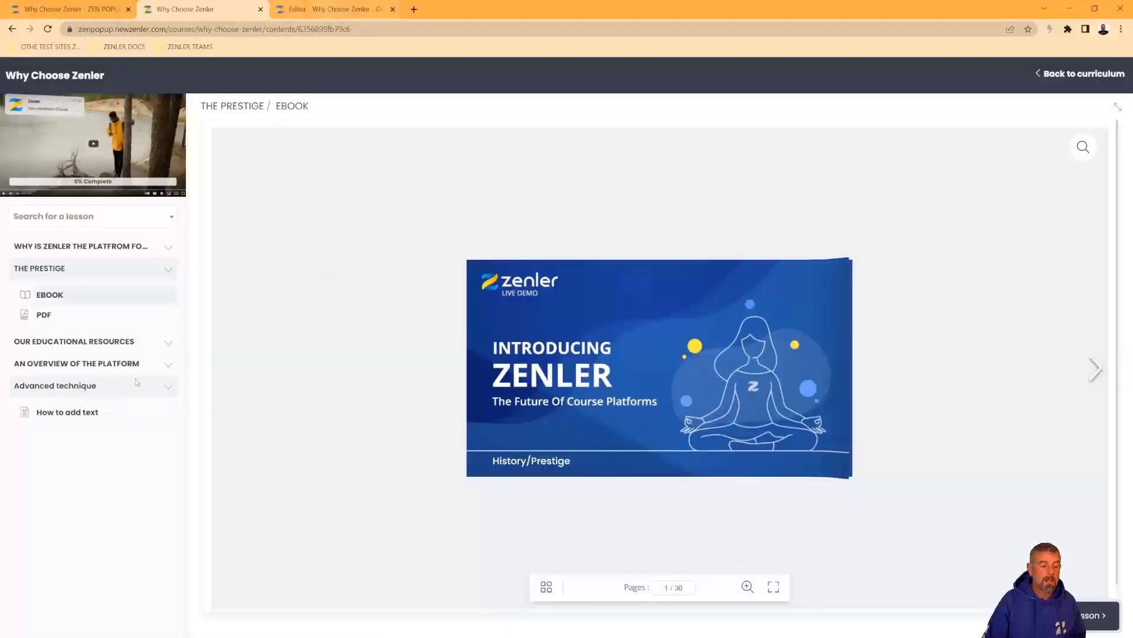
{"action": "left_click", "coordinate": [94, 412]}
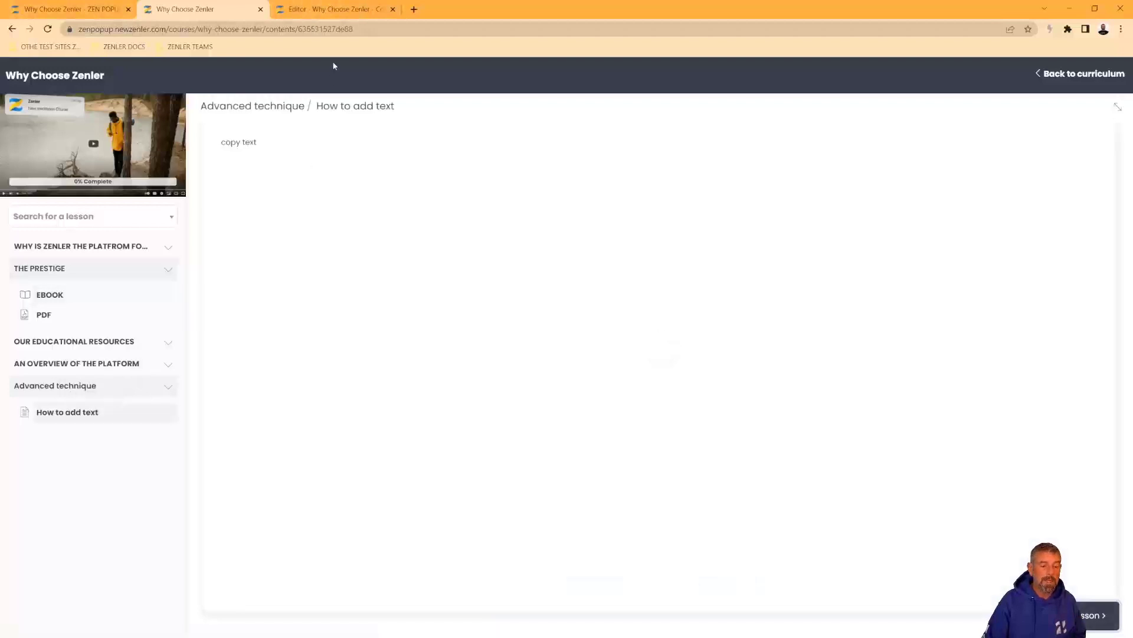
{"action": "left_click", "coordinate": [335, 29]}
In the page editor, set a seaside photo as the background image of the YOUR COURSE CONTENT block
{"action": "left_click", "coordinate": [331, 9]}
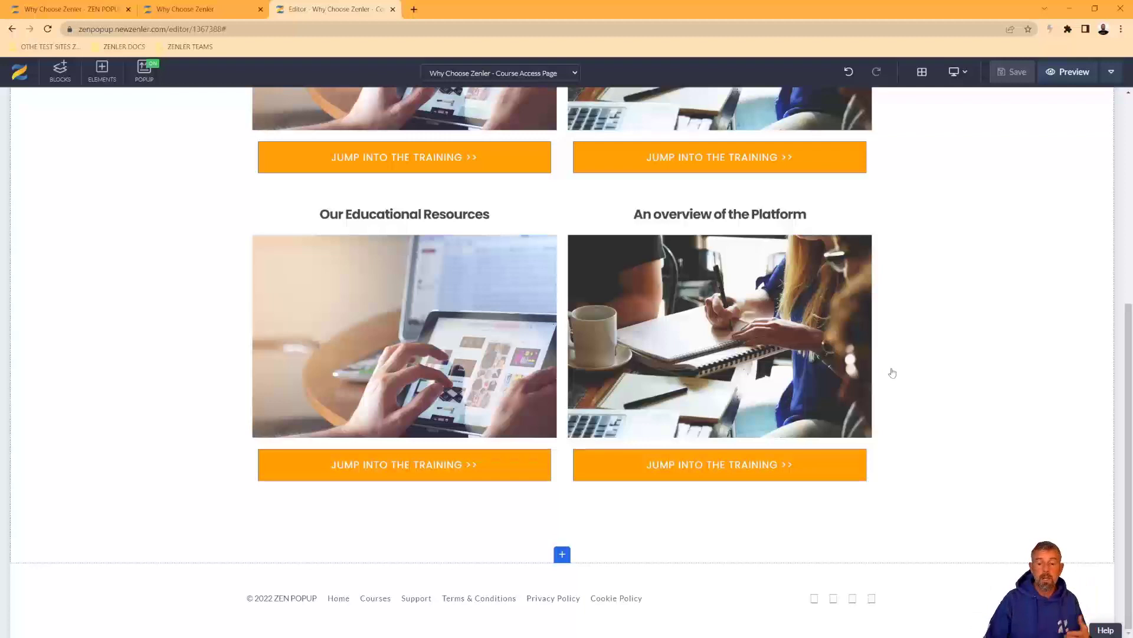
{"action": "scroll", "coordinate": [989, 289], "scroll_direction": "up", "scroll_amount": 6}
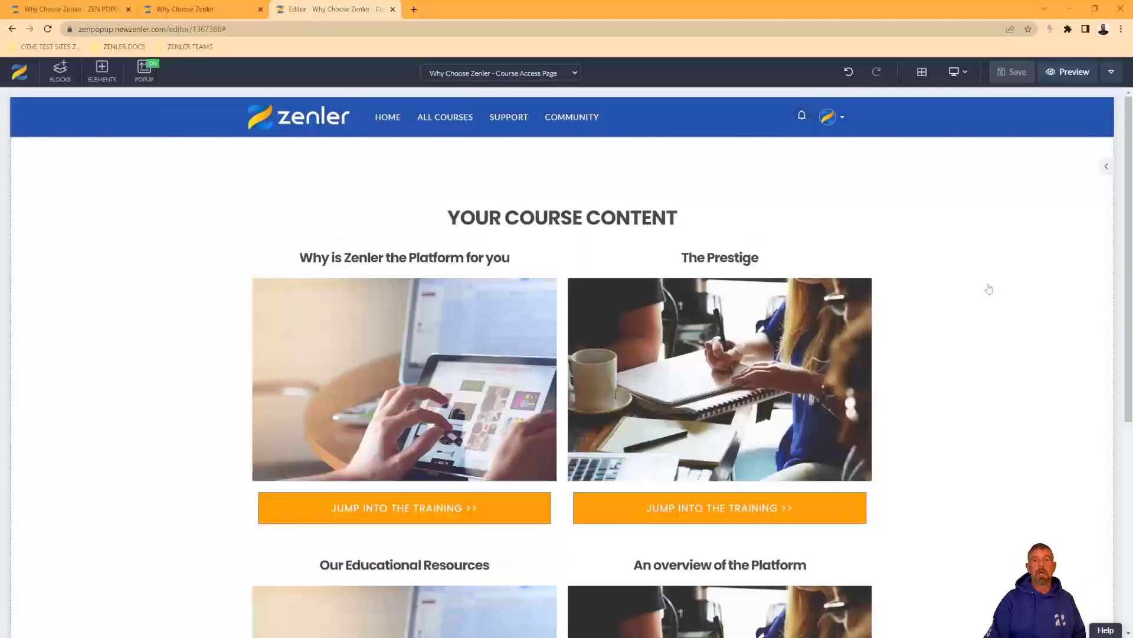
{"action": "scroll", "coordinate": [991, 307], "scroll_direction": "down", "scroll_amount": 3}
{"action": "scroll", "coordinate": [989, 306], "scroll_direction": "up", "scroll_amount": 3}
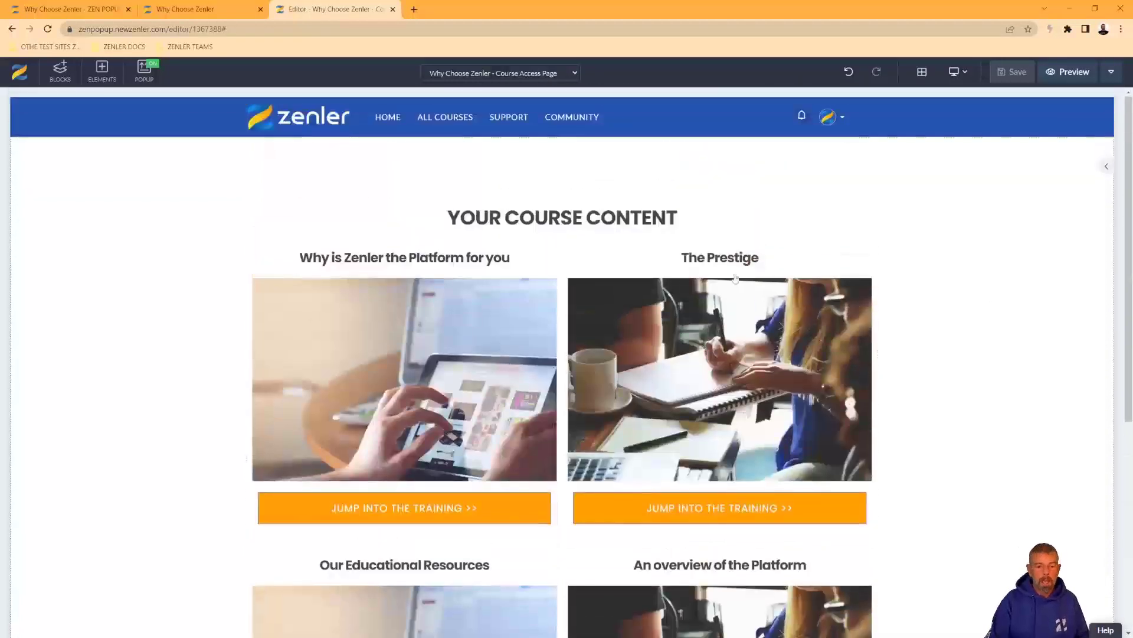
{"action": "left_click", "coordinate": [626, 221]}
{"action": "left_click", "coordinate": [182, 238]}
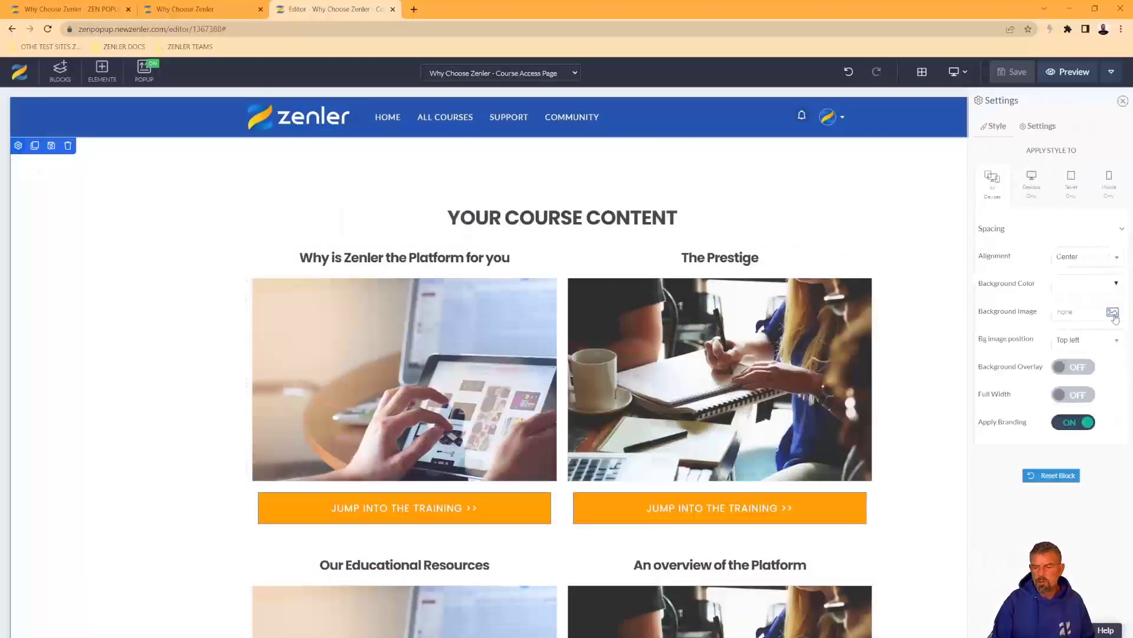
{"action": "left_click", "coordinate": [1113, 310]}
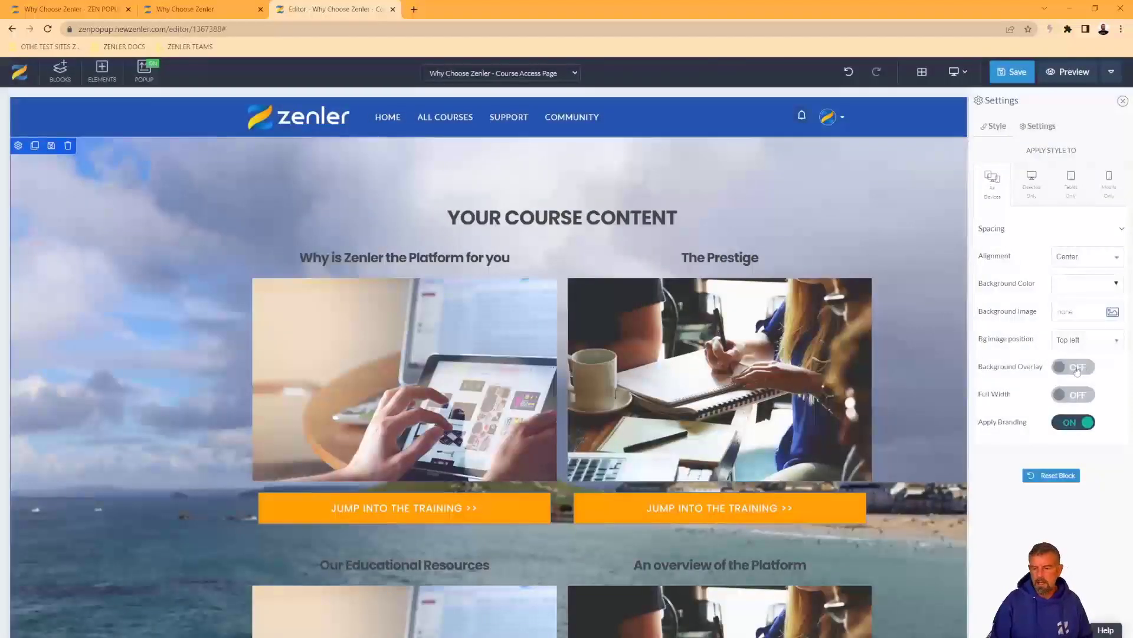
Enable the block's background overlay with a white overlay color and an opacity of 0.6
{"action": "left_click", "coordinate": [1075, 367]}
{"action": "left_click", "coordinate": [1115, 394]}
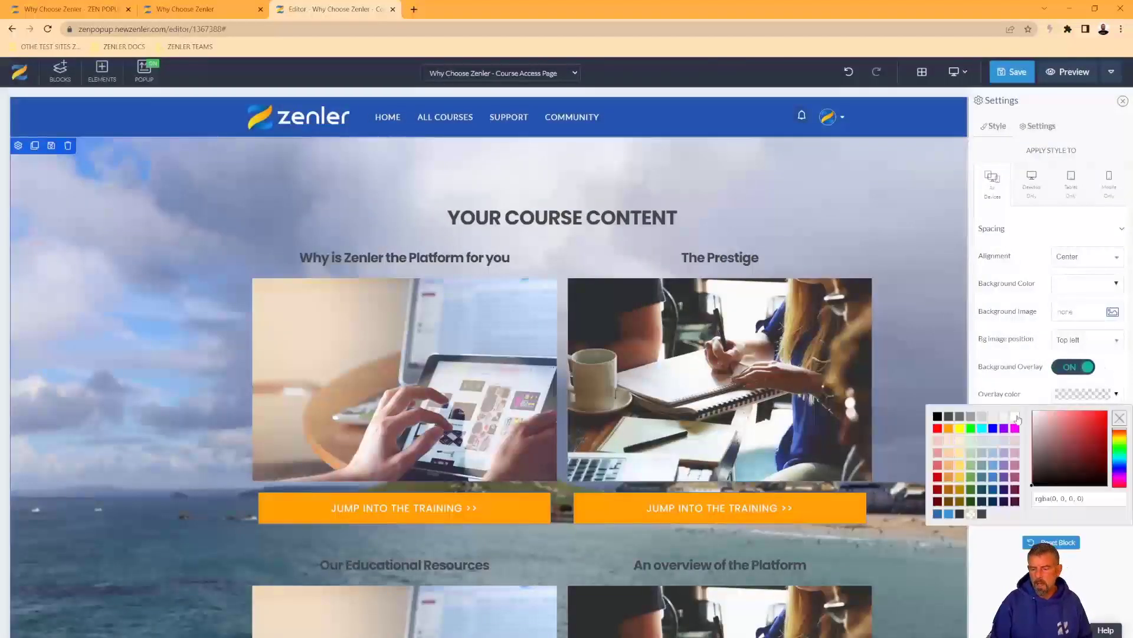
{"action": "left_click", "coordinate": [1016, 417]}
{"action": "left_click_drag", "start_coordinate": [1031, 438], "coordinate": [1043, 439]}
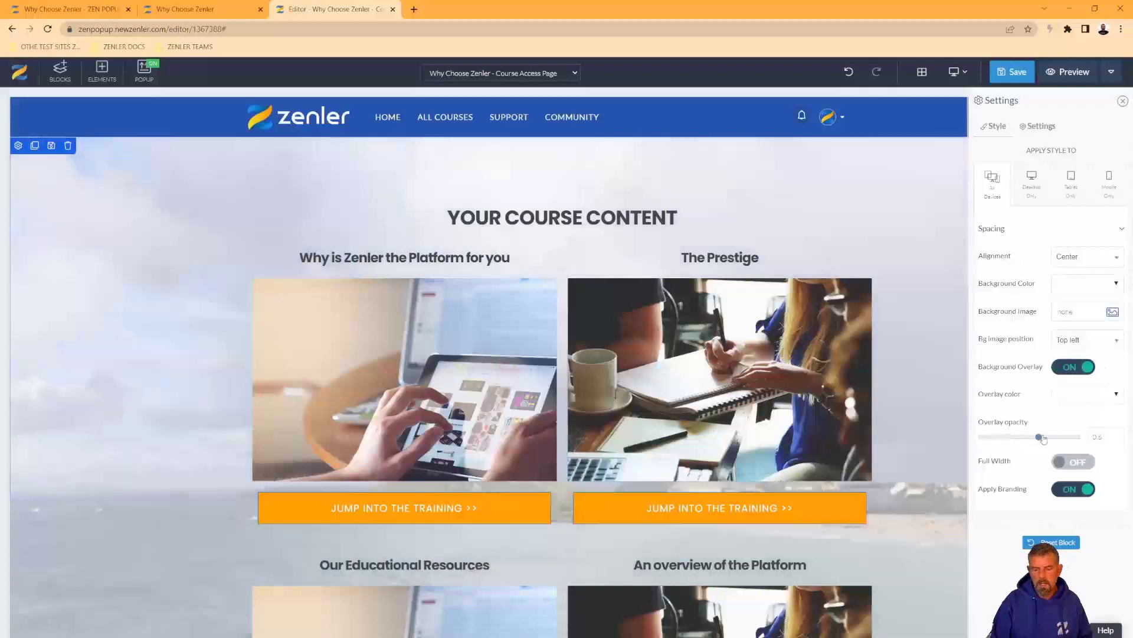
Format the YOUR COURSE CONTENT heading in orange with a font size of 55 px
{"action": "left_click", "coordinate": [498, 215]}
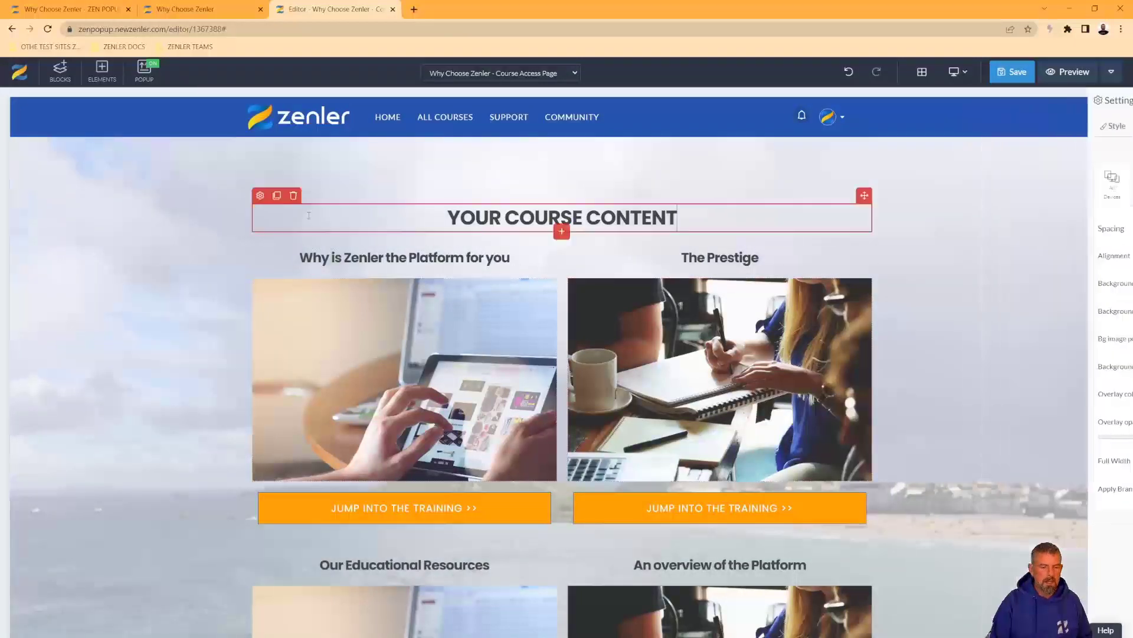
{"action": "left_click", "coordinate": [260, 196]}
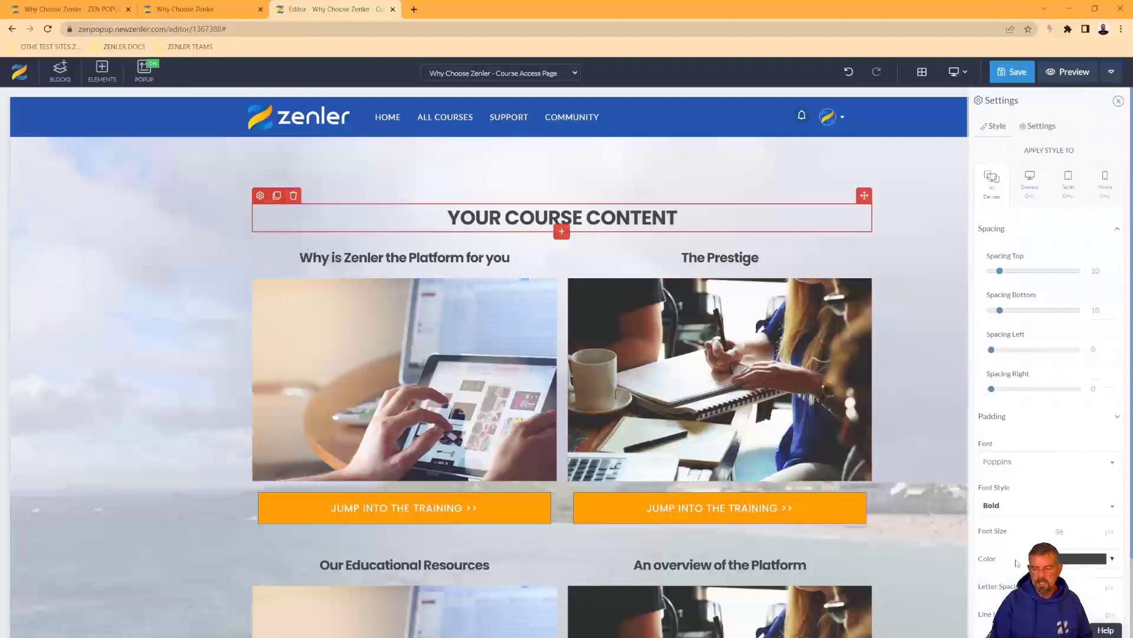
{"action": "left_click", "coordinate": [1113, 559]}
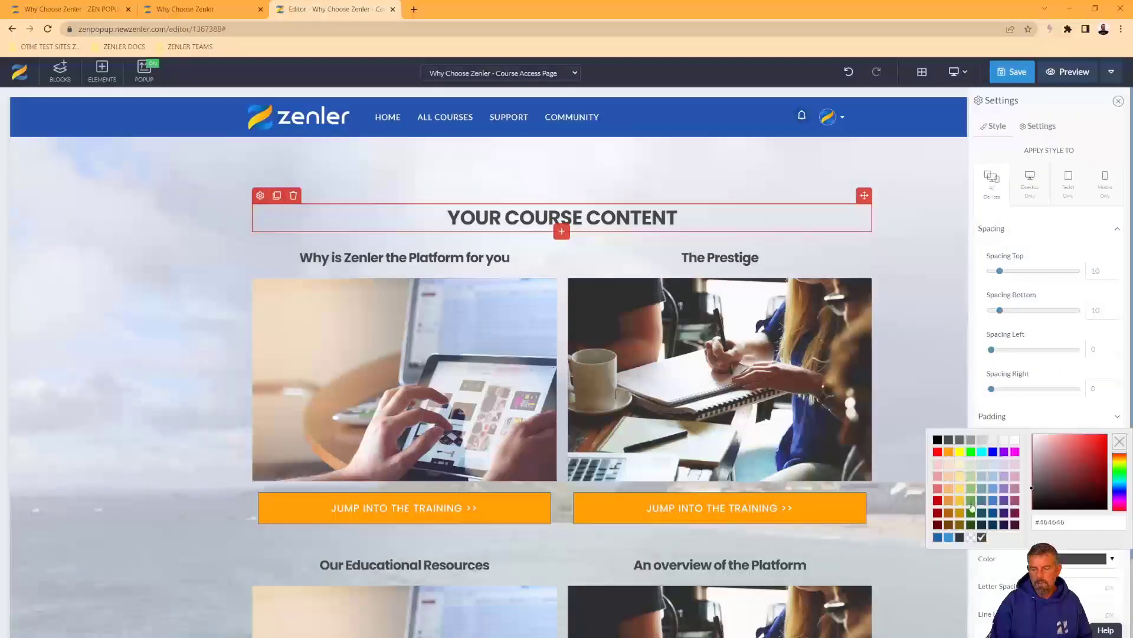
{"action": "left_click", "coordinate": [949, 453]}
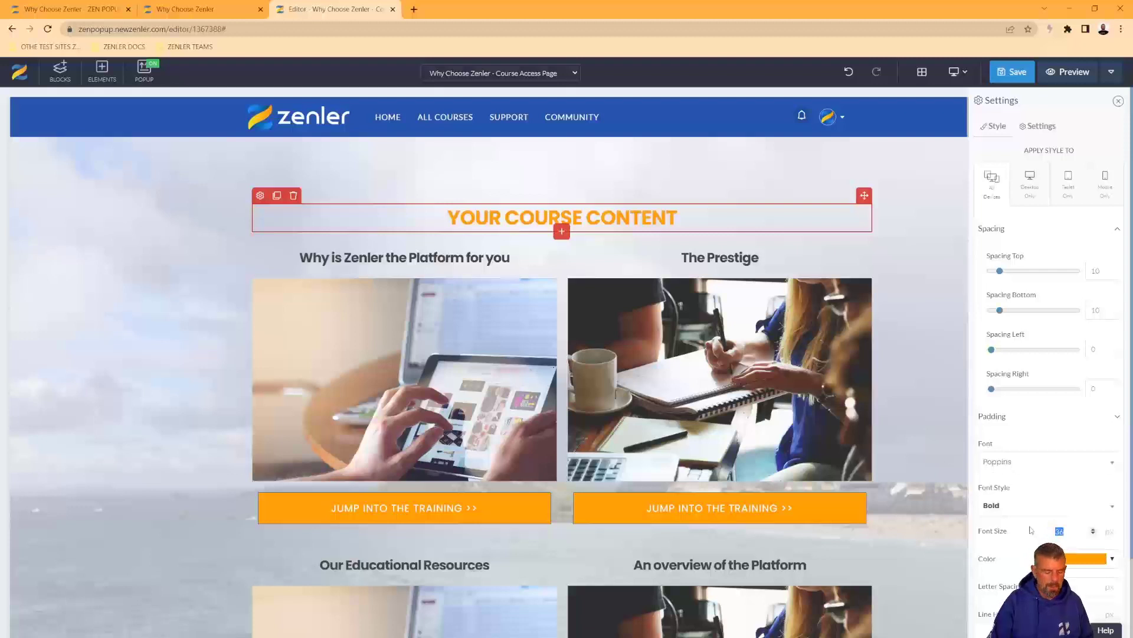
{"action": "type", "text": "55"}
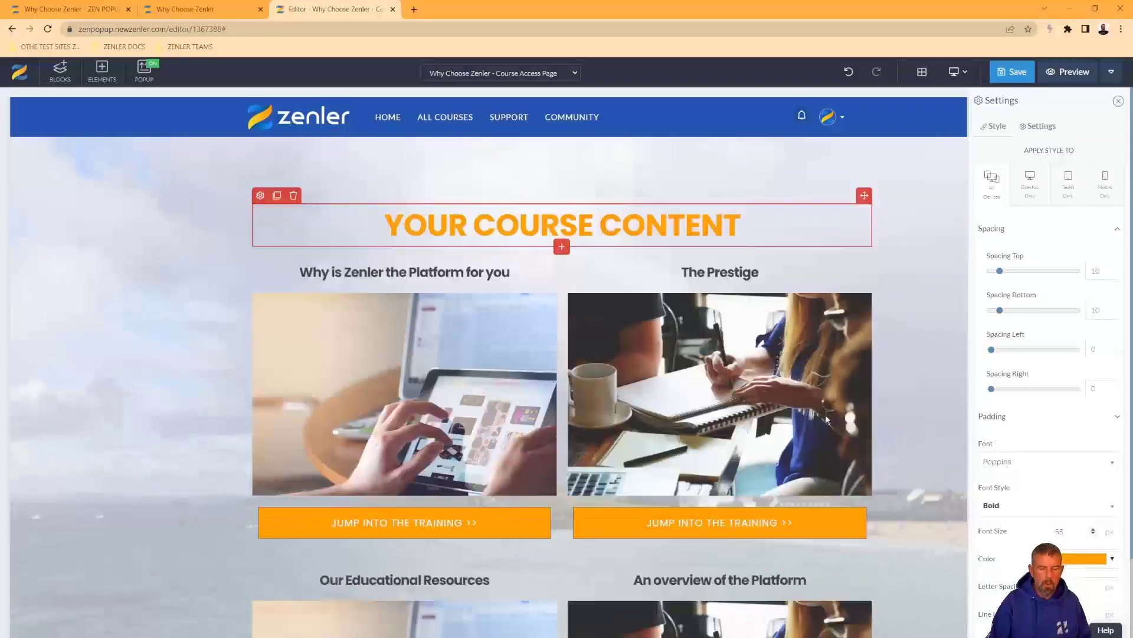
Reduce the empty space above the YOUR COURSE CONTENT heading and review the restyled block
{"action": "left_click_drag", "start_coordinate": [531, 184], "coordinate": [532, 148]}
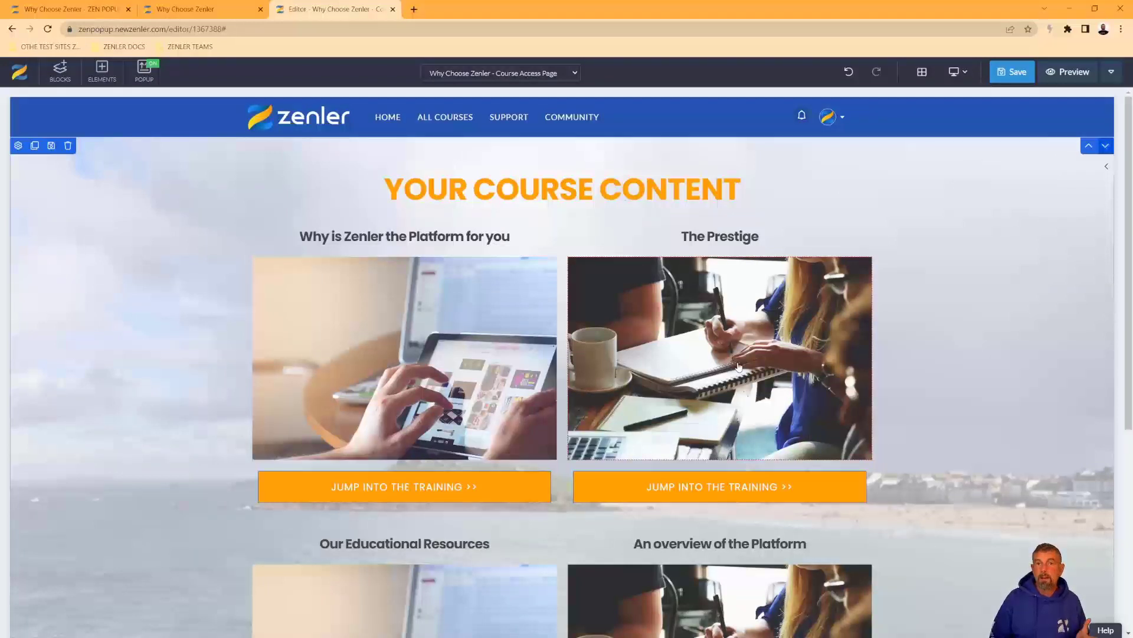
{"action": "scroll", "coordinate": [608, 279], "scroll_direction": "down", "scroll_amount": 5}
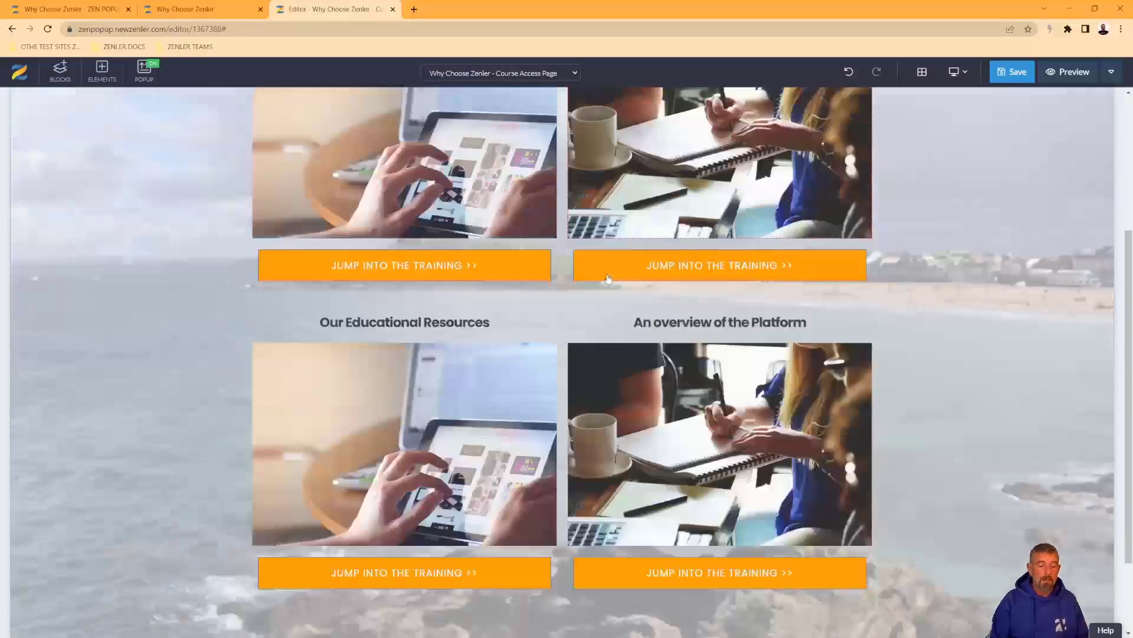
{"action": "scroll", "coordinate": [611, 287], "scroll_direction": "up", "scroll_amount": 5}
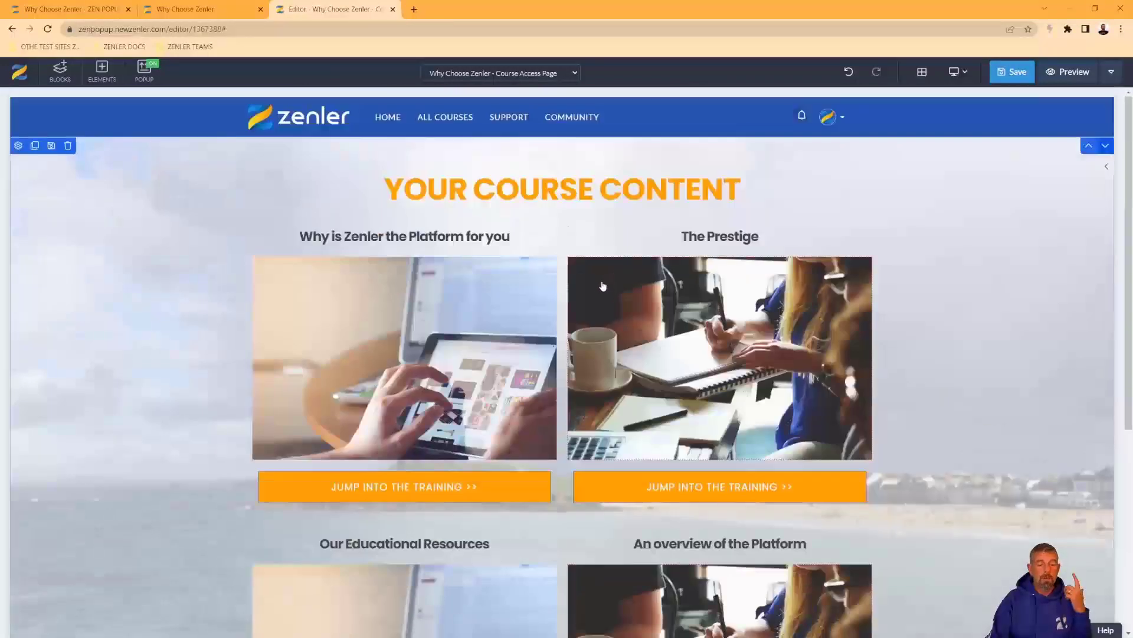
Open The Prestige section's EBOOK lesson in the course preview and compare it with the page in the editor
{"action": "left_click", "coordinate": [180, 10]}
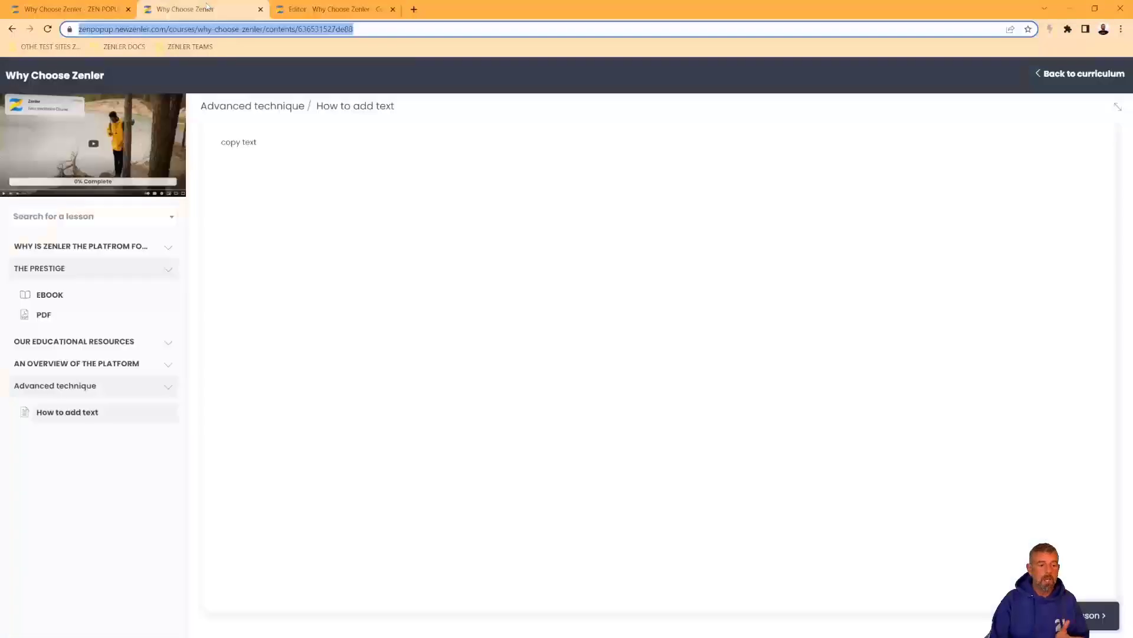
{"action": "left_click", "coordinate": [63, 296]}
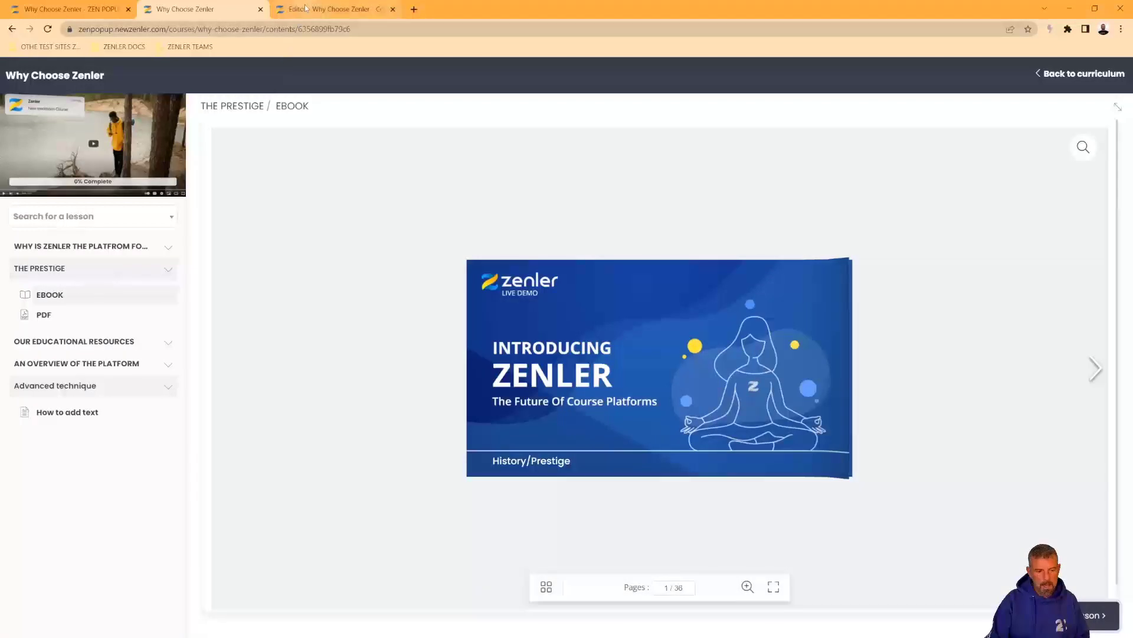
{"action": "left_click", "coordinate": [334, 9]}
{"action": "left_click", "coordinate": [181, 5]}
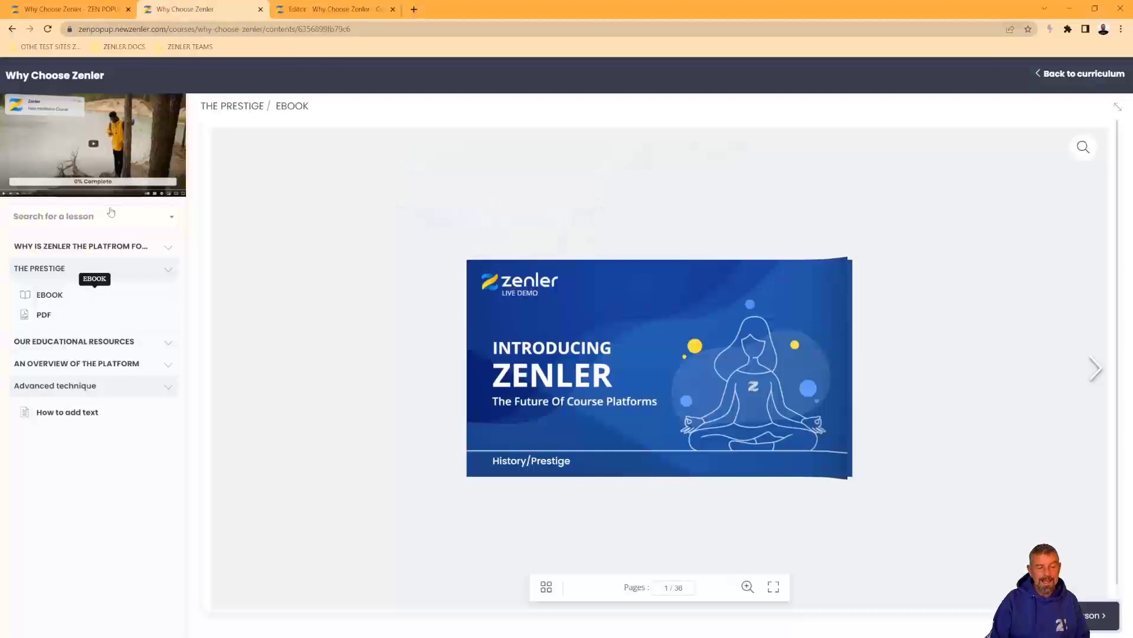
Open the An Intro to Zenler lesson in the course curriculum and compare it with the course preview and the page editor
{"action": "left_click", "coordinate": [57, 7]}
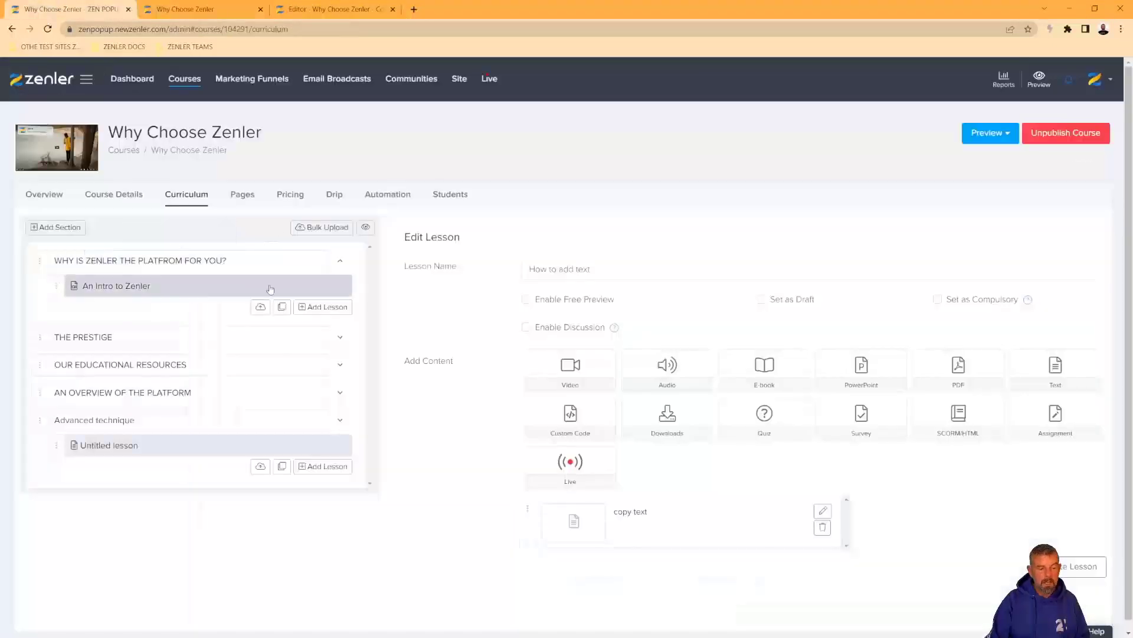
{"action": "left_click", "coordinate": [152, 288]}
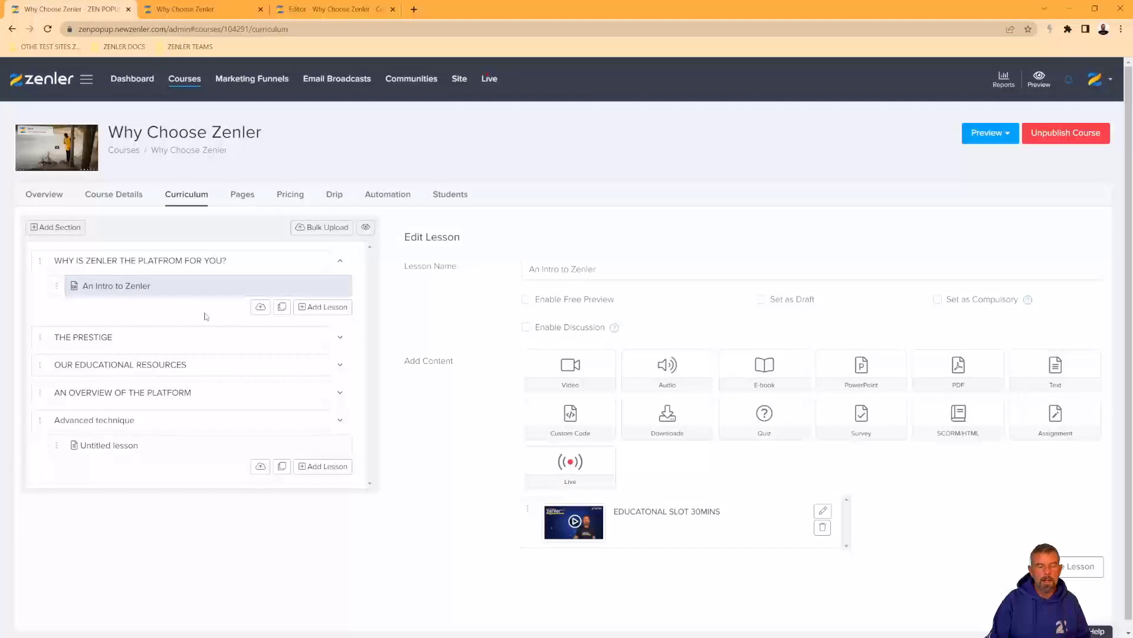
{"action": "left_click", "coordinate": [209, 10]}
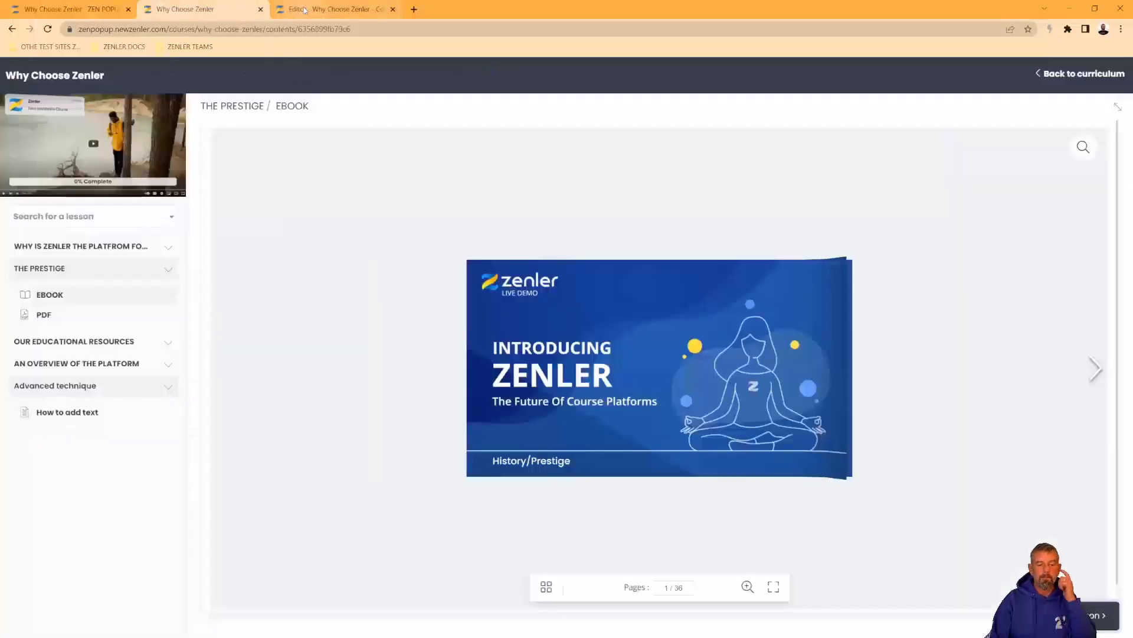
{"action": "left_click", "coordinate": [324, 9]}
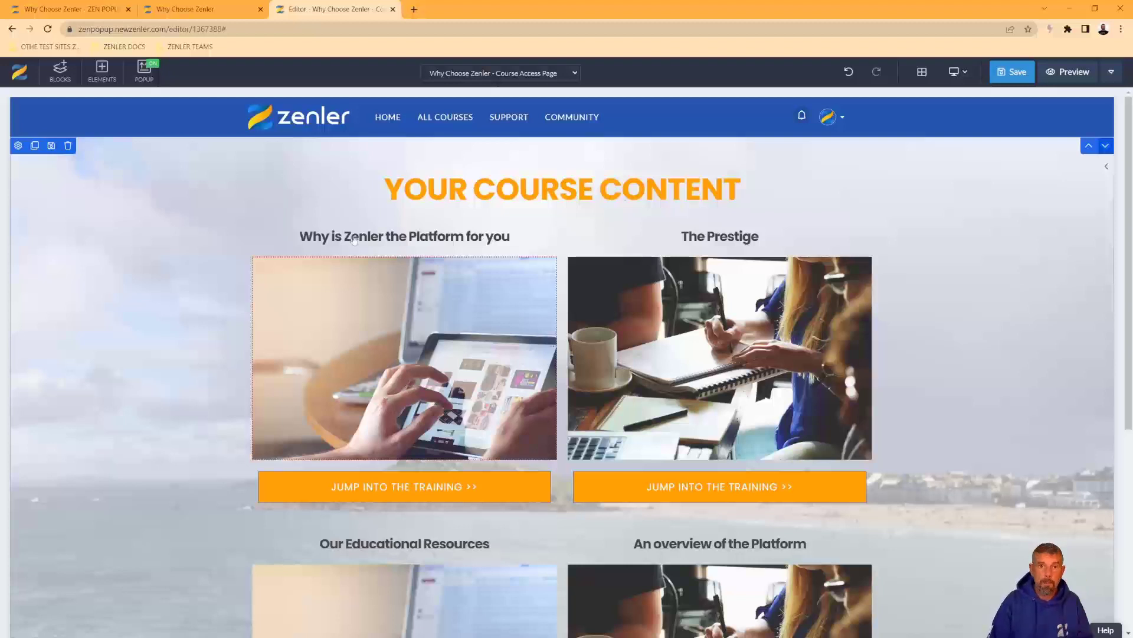
Expand The Prestige, Our Educational Resources and An Overview of the Platform sections in the course curriculum to review their lessons
{"action": "left_click", "coordinate": [175, 8]}
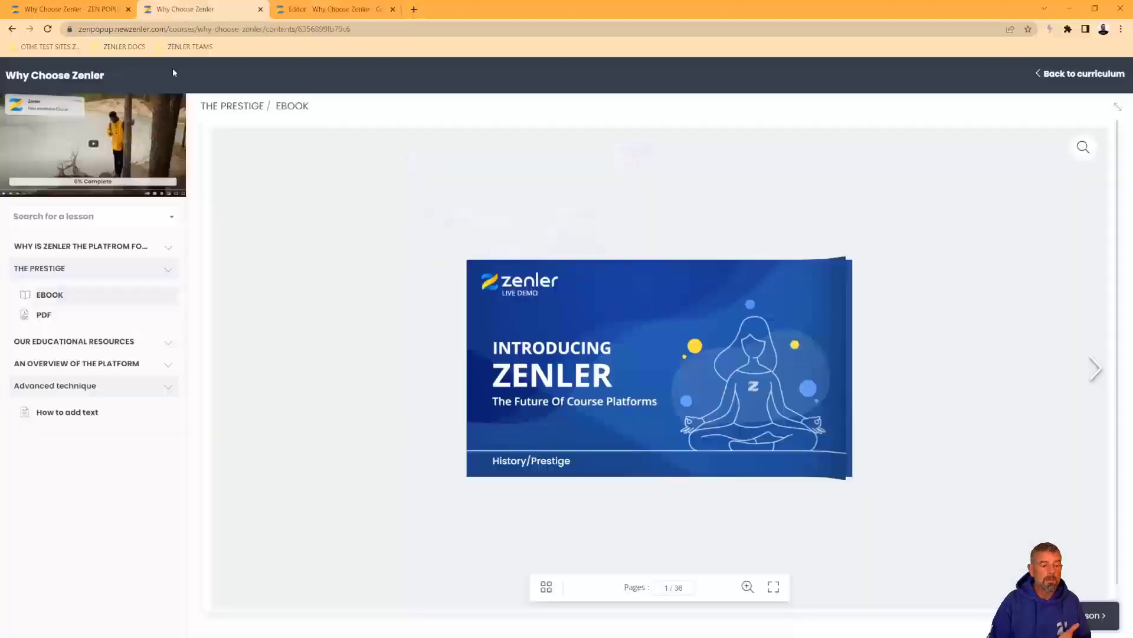
{"action": "left_click", "coordinate": [71, 9]}
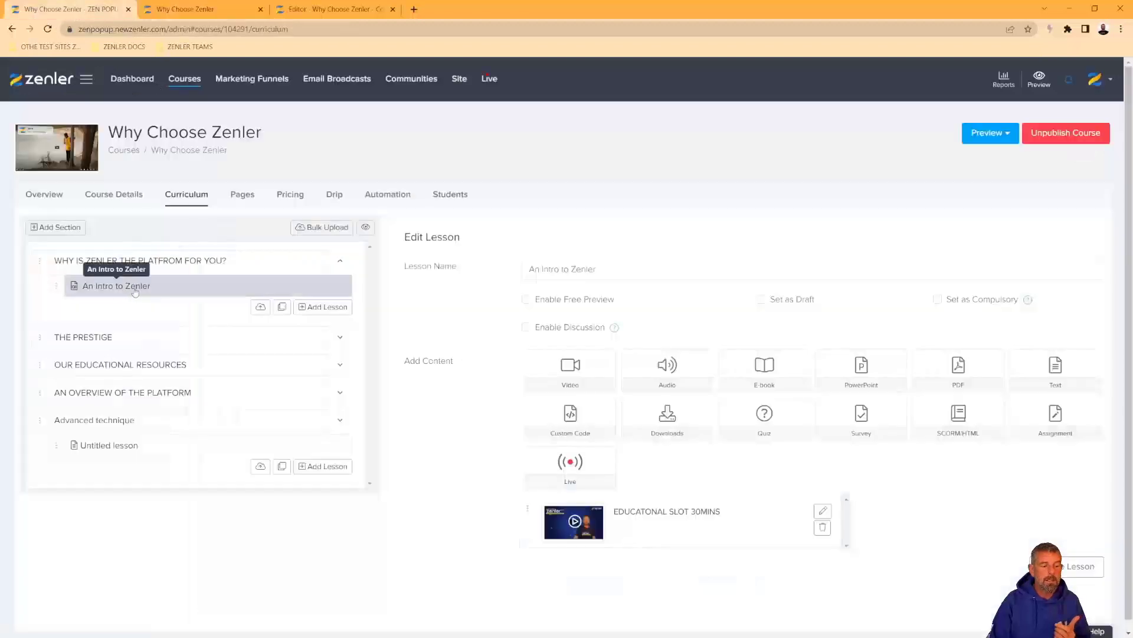
{"action": "left_click", "coordinate": [342, 338]}
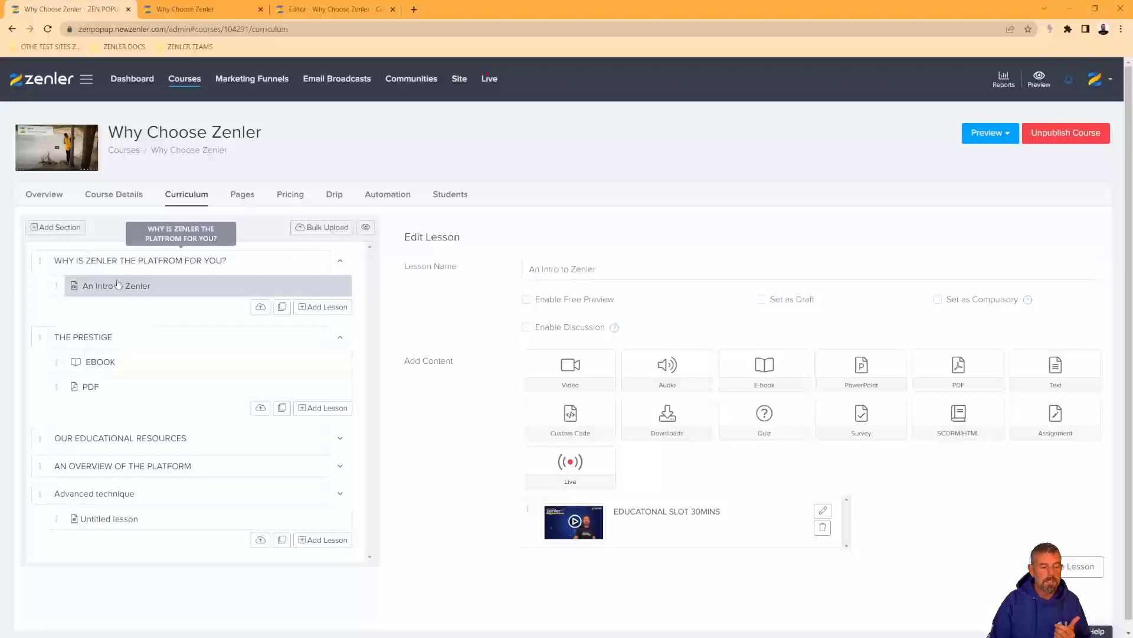
{"action": "left_click", "coordinate": [340, 437]}
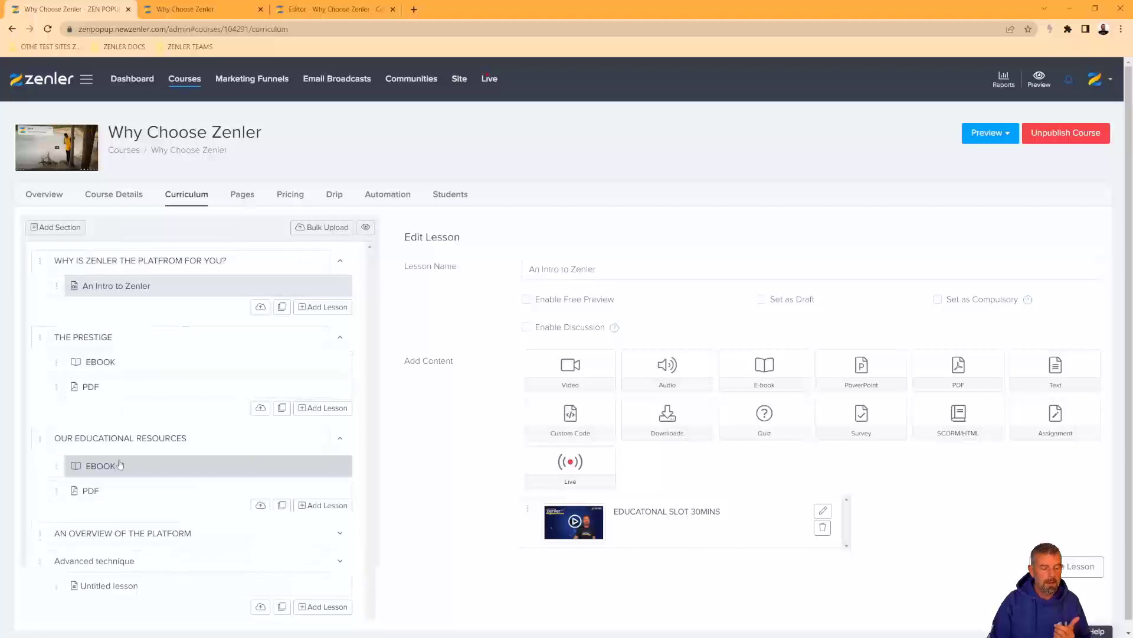
{"action": "left_click", "coordinate": [340, 537]}
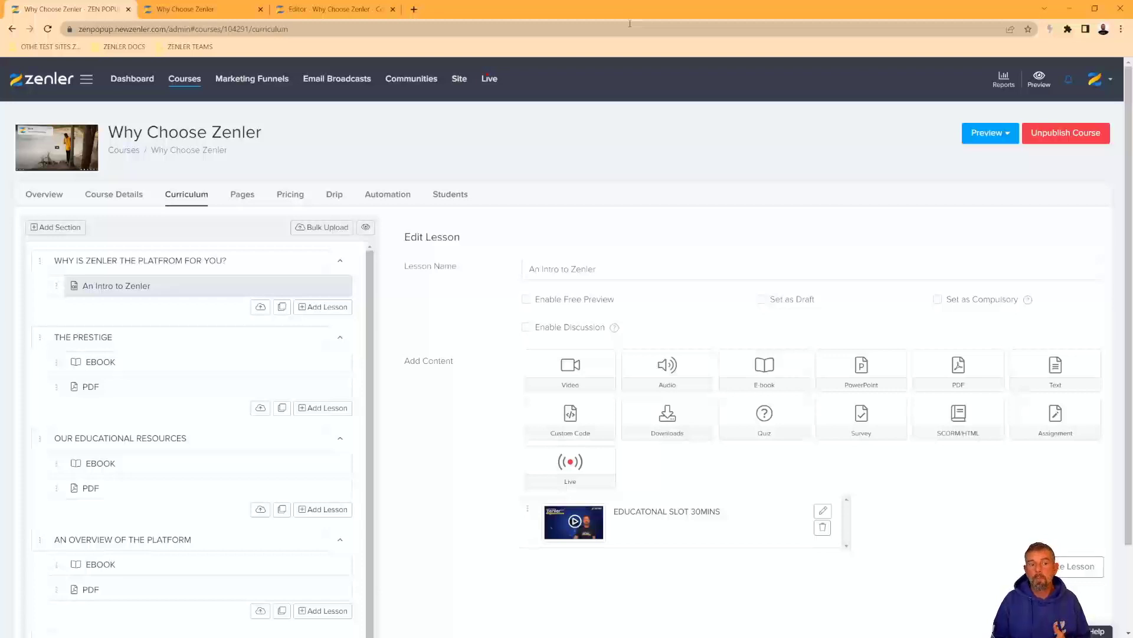
Shrink the image under the Why is Zenler the Platform for you heading in the page editor to under half its width
{"action": "left_click", "coordinate": [330, 9]}
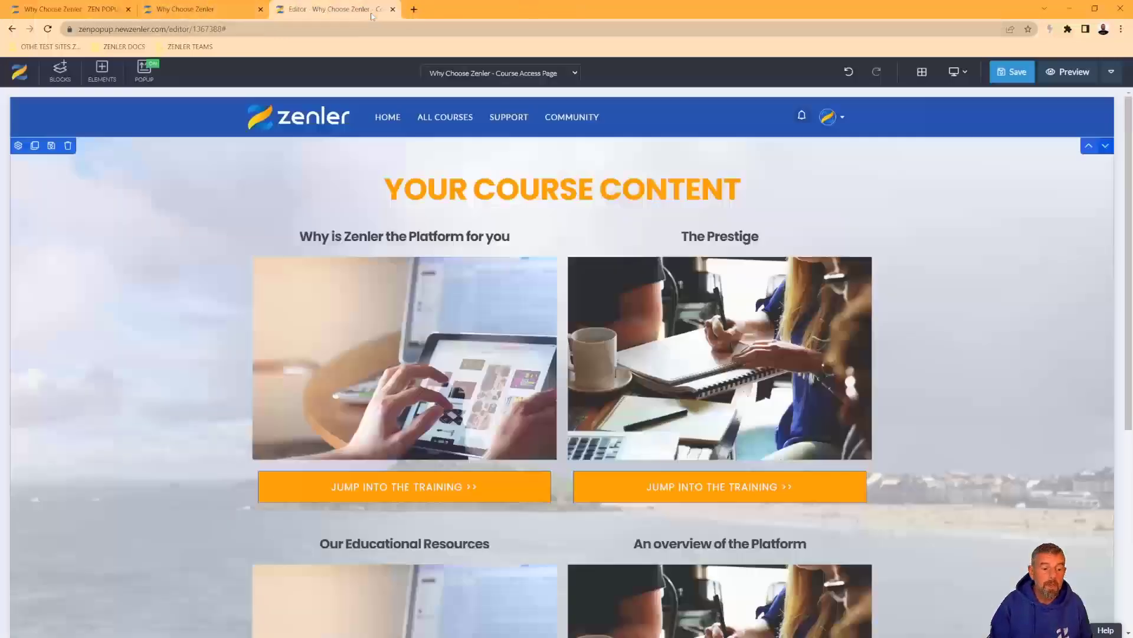
{"action": "left_click", "coordinate": [449, 353]}
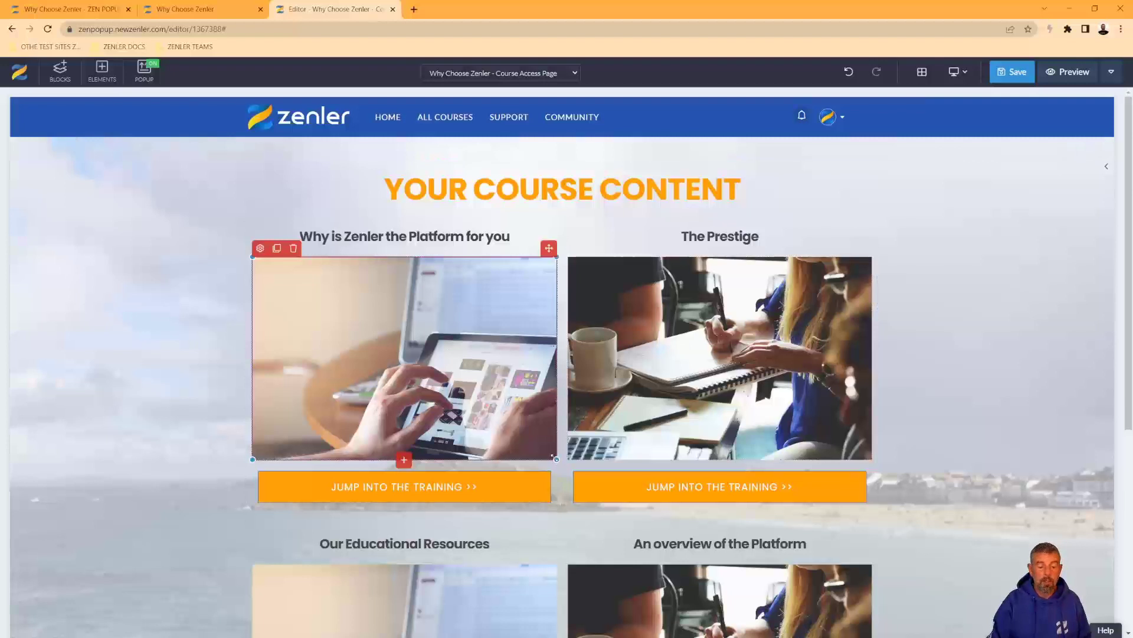
{"action": "left_click_drag", "start_coordinate": [557, 459], "coordinate": [431, 357]}
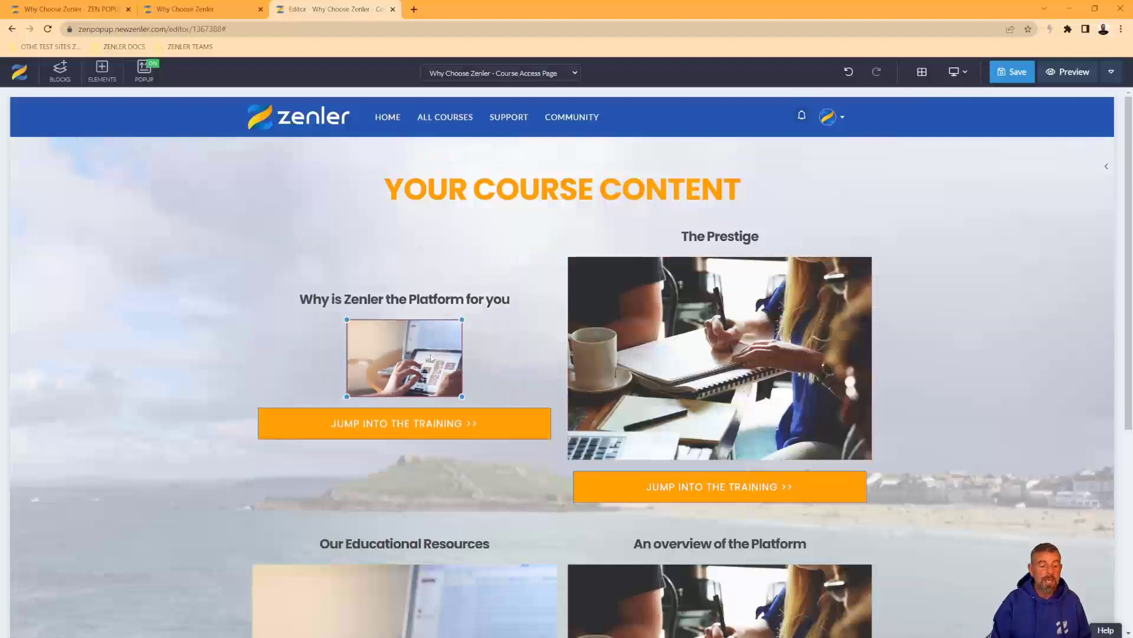
Round the JUMP INTO THE TRAINING button below the shrunken image with a border corner of 400 px
{"action": "left_click", "coordinate": [288, 426]}
{"action": "left_click", "coordinate": [265, 399]}
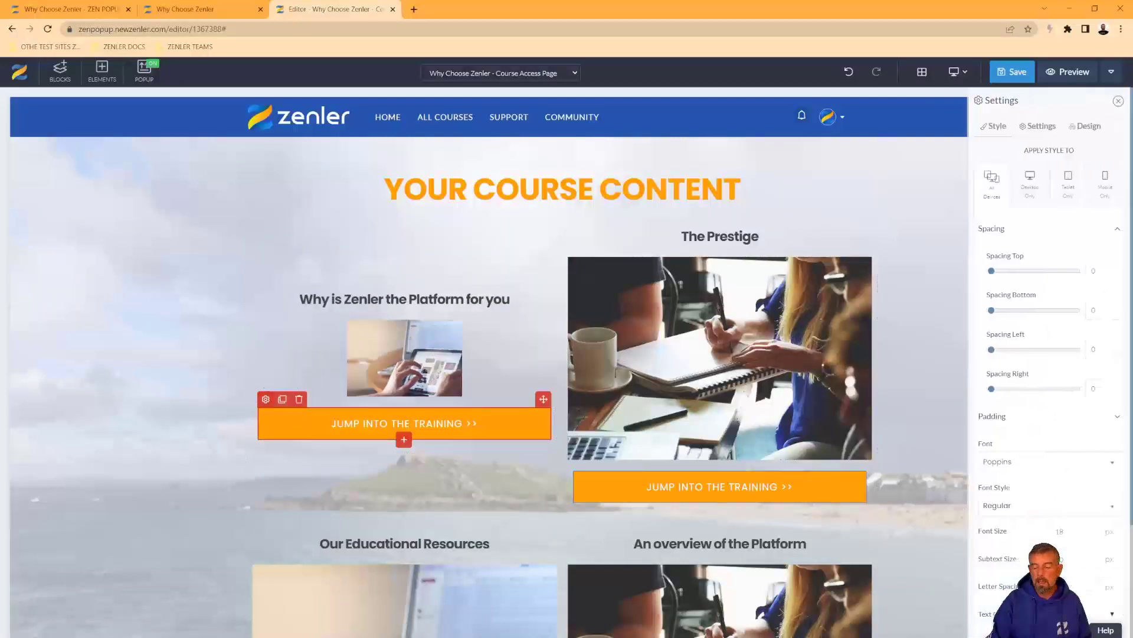
{"action": "scroll", "coordinate": [1023, 548], "scroll_direction": "down", "scroll_amount": 3}
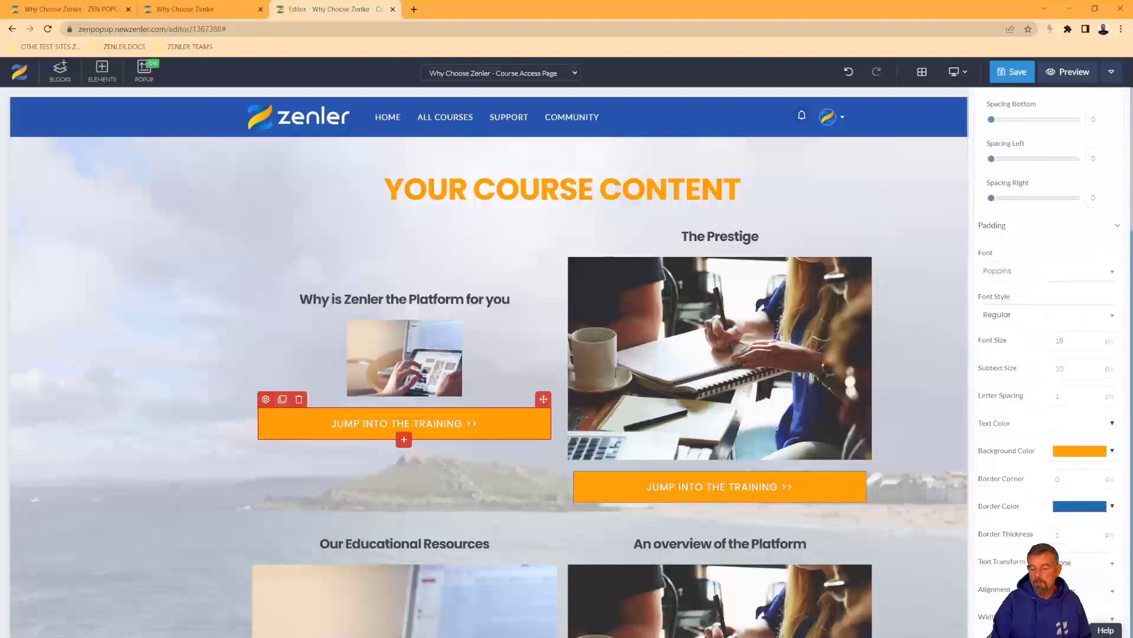
{"action": "left_click", "coordinate": [1033, 480]}
{"action": "type", "text": "400"}
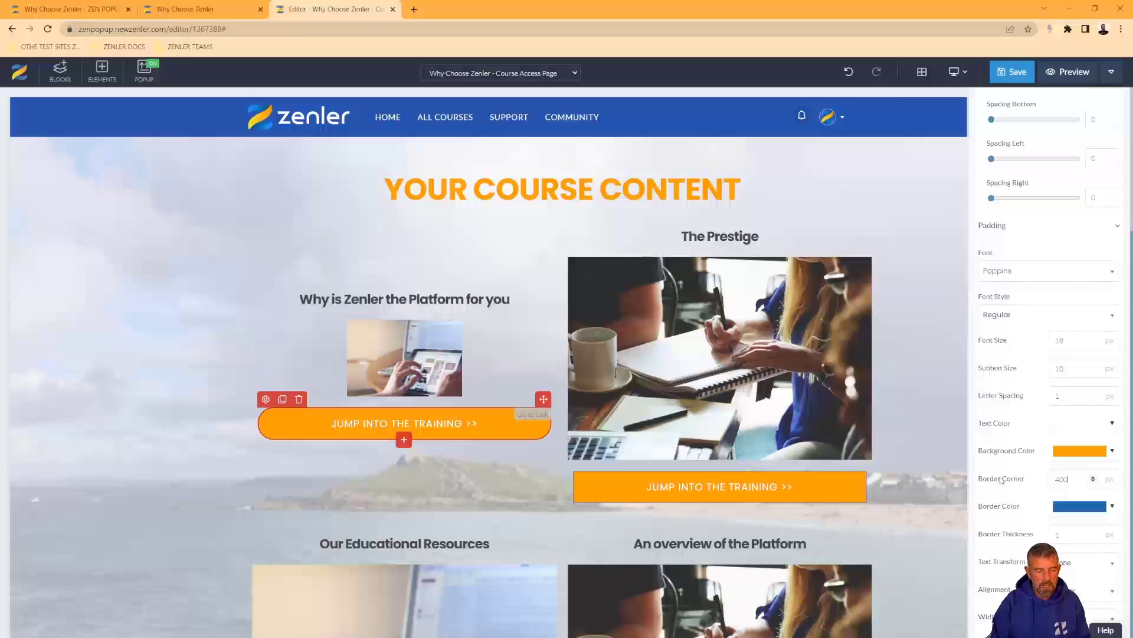
Change the rounded button's background color to bright magenta-purple
{"action": "left_click", "coordinate": [1113, 451]}
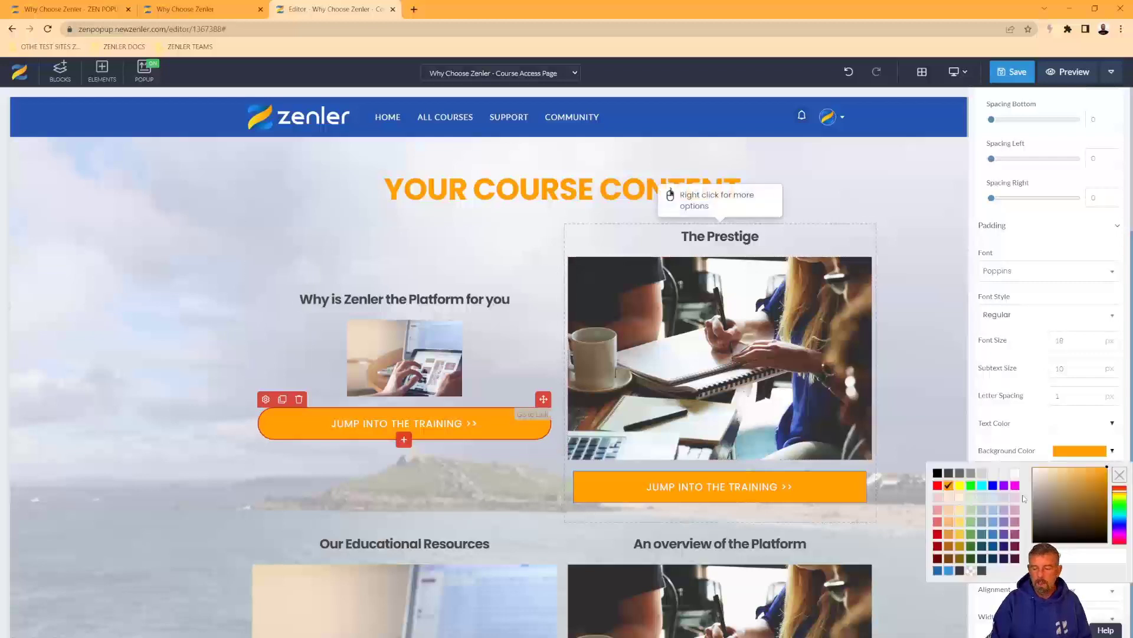
{"action": "left_click", "coordinate": [1118, 537]}
{"action": "left_click_drag", "start_coordinate": [1117, 537], "coordinate": [1118, 530]}
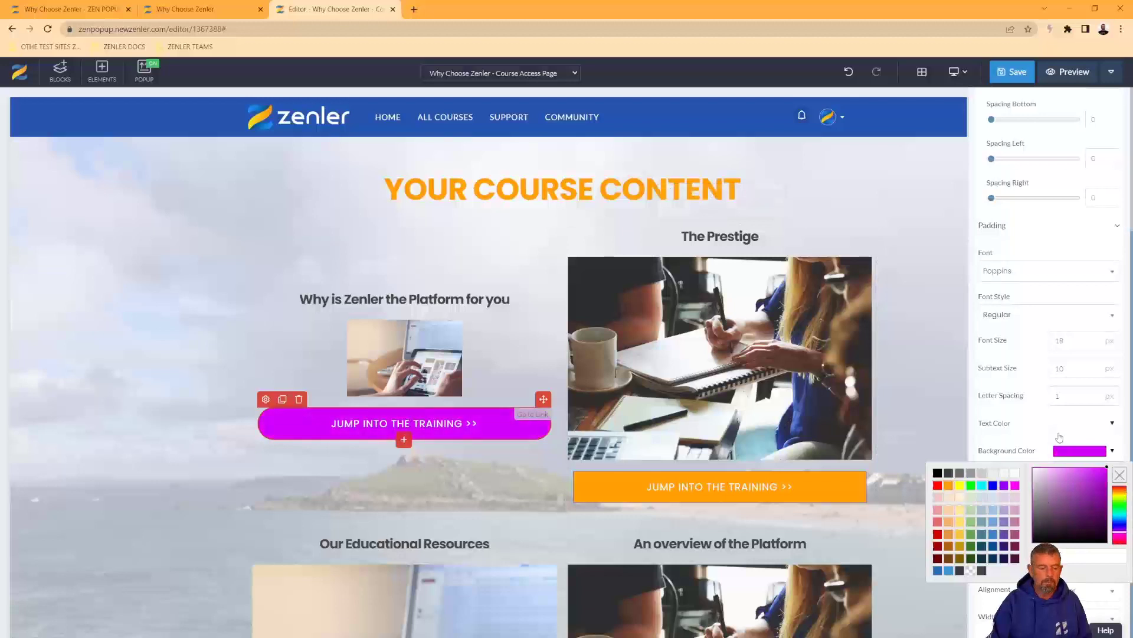
{"action": "left_click", "coordinate": [1064, 241]}
Apply the Bounce animation to the purple JUMP INTO THE TRAINING button
{"action": "scroll", "coordinate": [1057, 195], "scroll_direction": "up", "scroll_amount": 5}
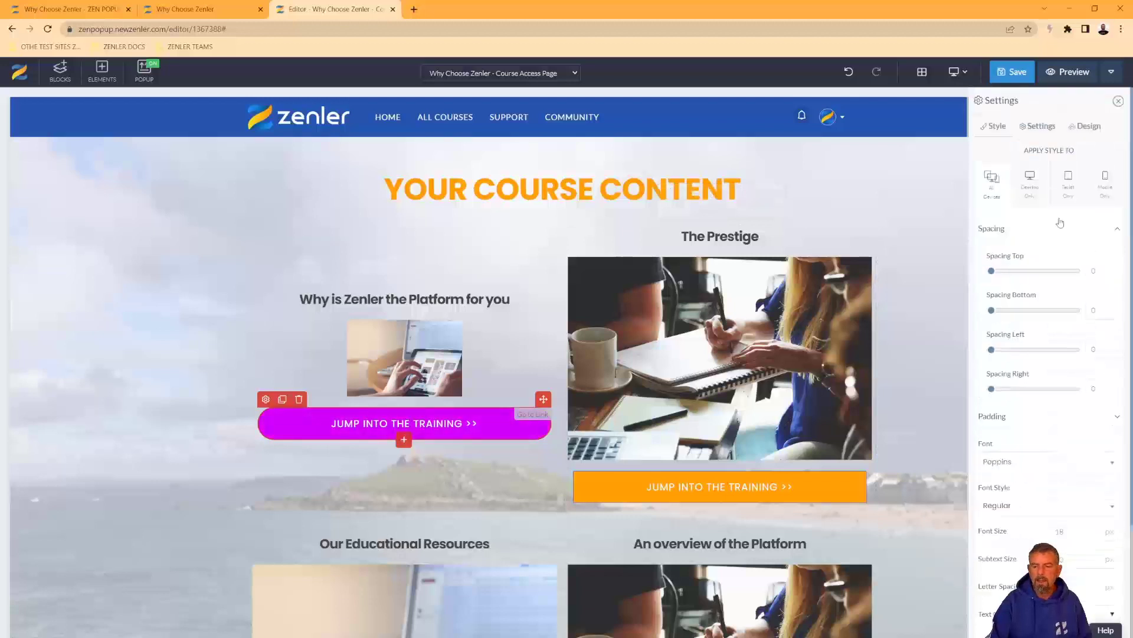
{"action": "left_click", "coordinate": [1042, 127]}
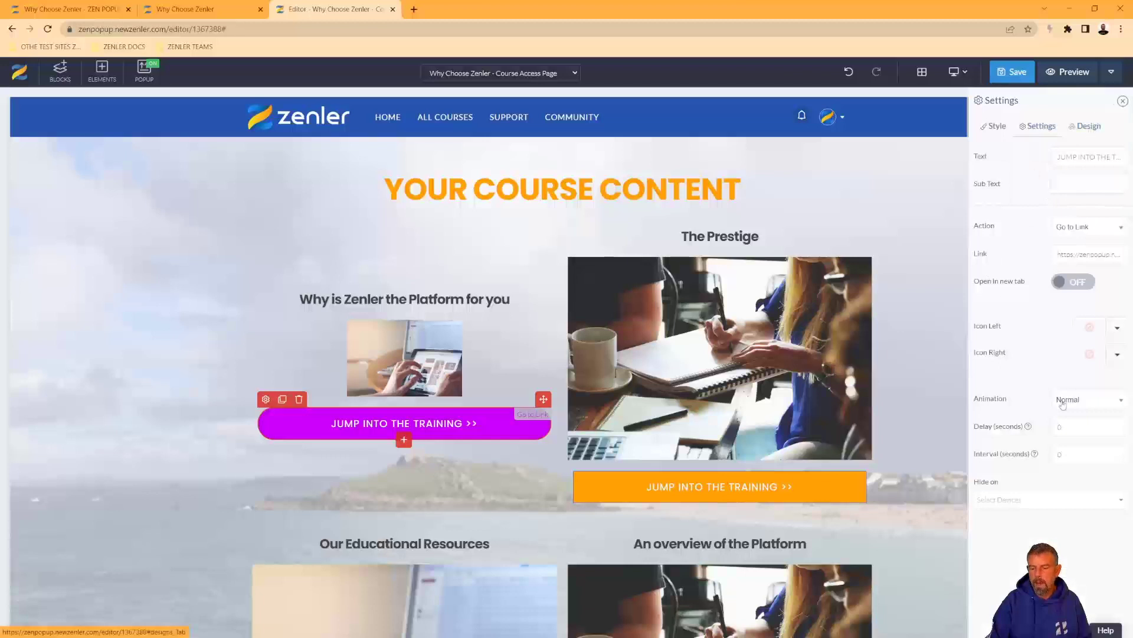
{"action": "left_click", "coordinate": [1096, 404]}
{"action": "left_click", "coordinate": [1069, 442]}
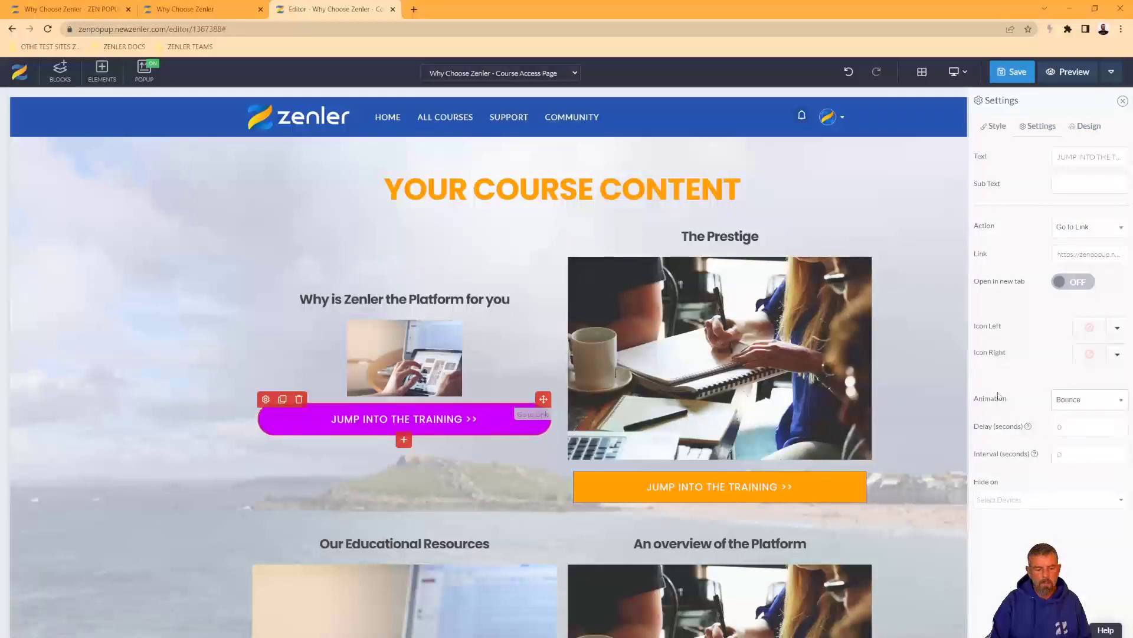